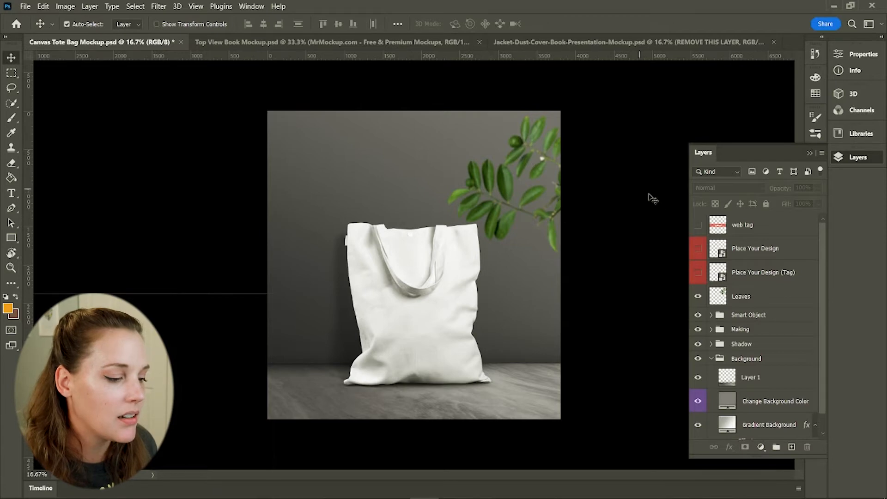
Toggle the web tag layer on and off to inspect the watermark on the tote bag mockup
{"action": "left_click", "coordinate": [697, 225]}
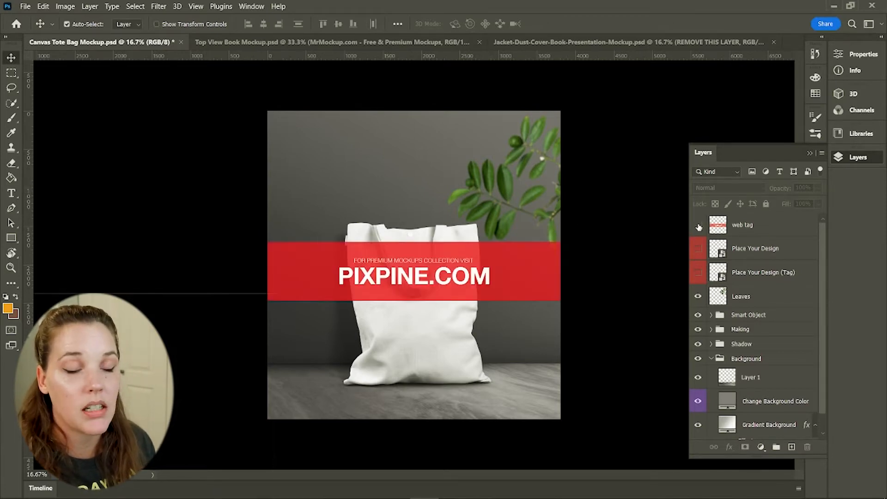
{"action": "left_click", "coordinate": [699, 226]}
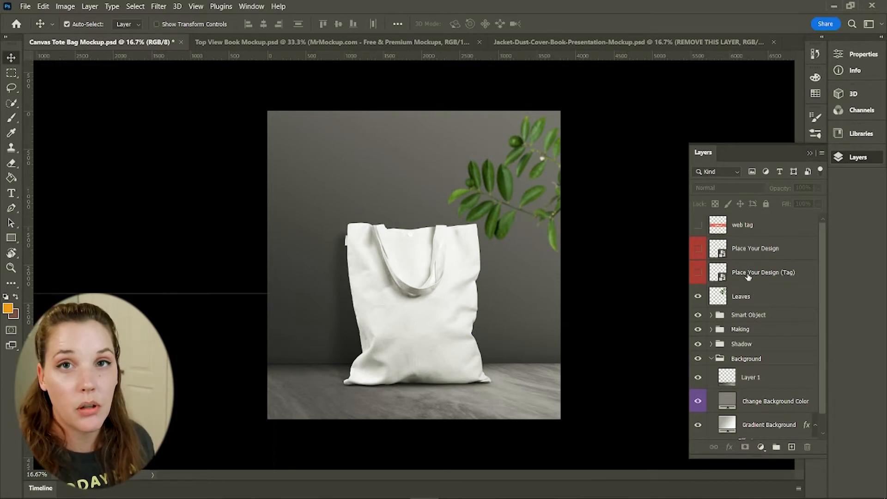
{"action": "scroll", "coordinate": [763, 333], "scroll_direction": "down", "scroll_amount": 1}
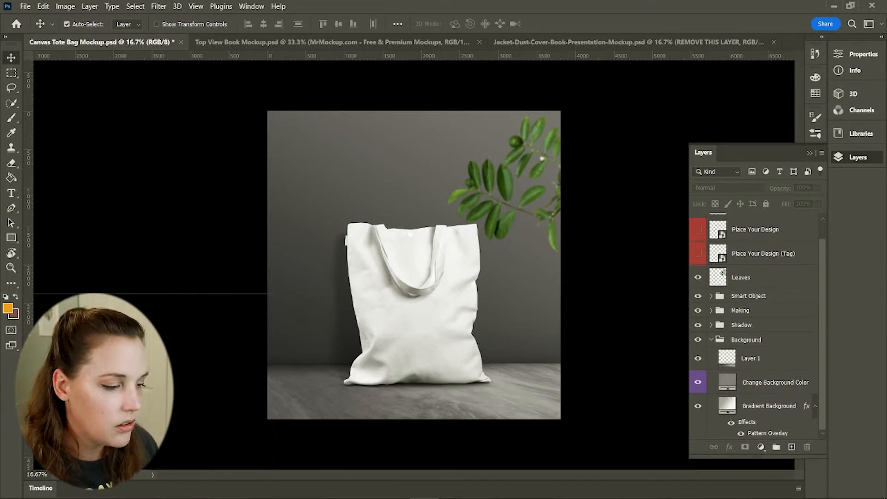
Browse the downloaded mockup files in the project folder in File Explorer, then minimize it
{"action": "left_click", "coordinate": [204, 488]}
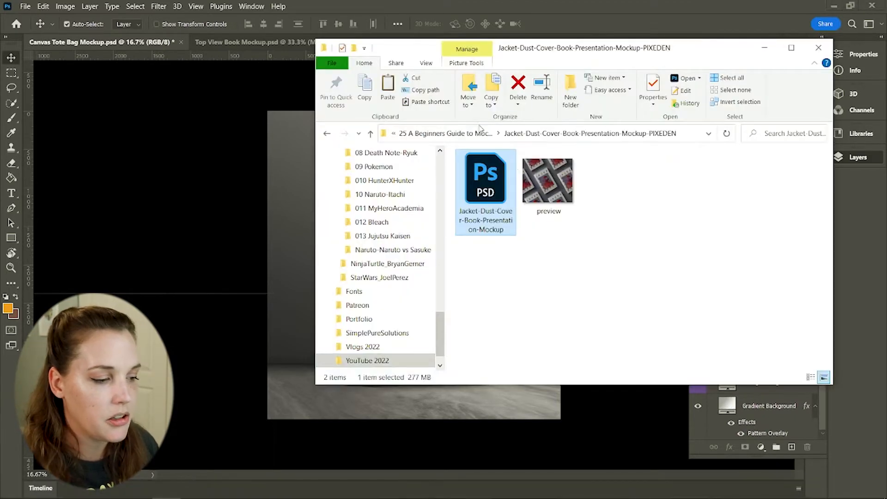
{"action": "left_click", "coordinate": [480, 132]}
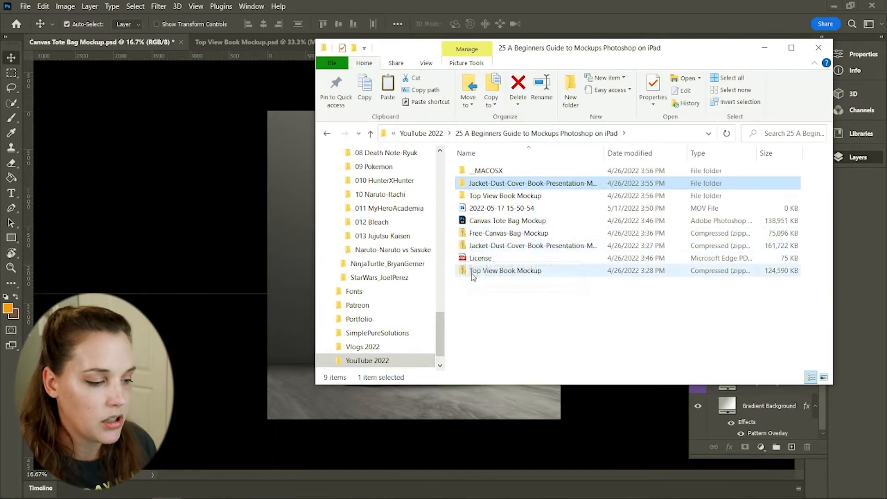
{"action": "right_click", "coordinate": [476, 234]}
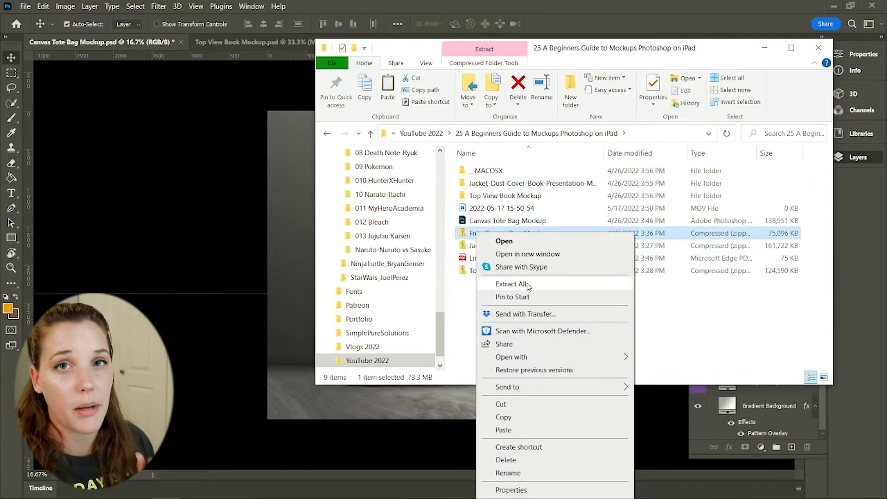
{"action": "left_click", "coordinate": [660, 317]}
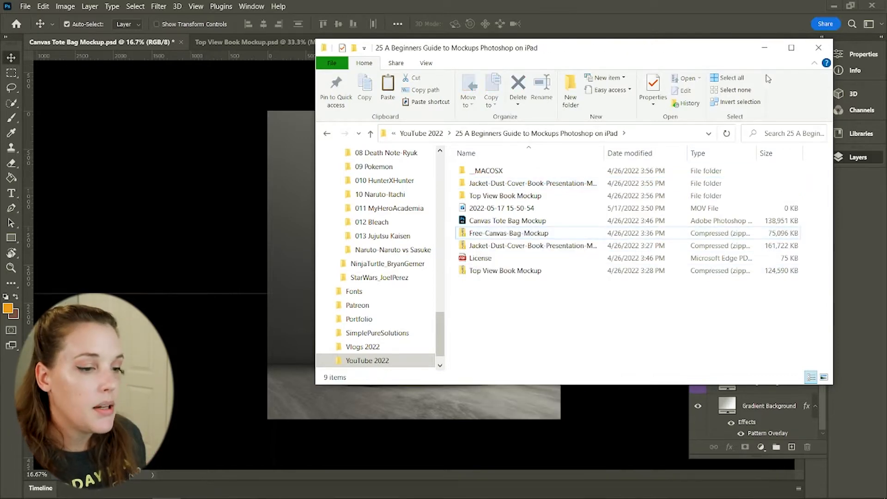
{"action": "left_click", "coordinate": [765, 48]}
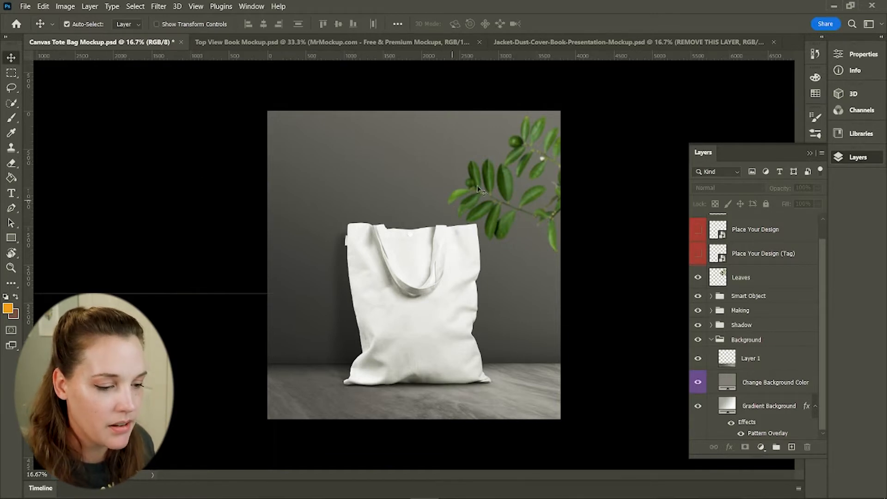
Hide the Leaves layer in the tote bag mockup
{"action": "scroll", "coordinate": [749, 321], "scroll_direction": "up", "scroll_amount": 1}
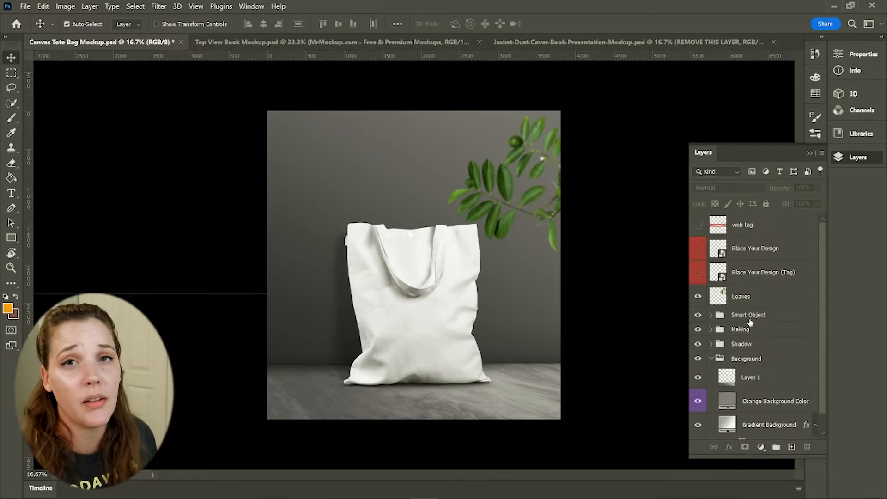
{"action": "left_click", "coordinate": [699, 299]}
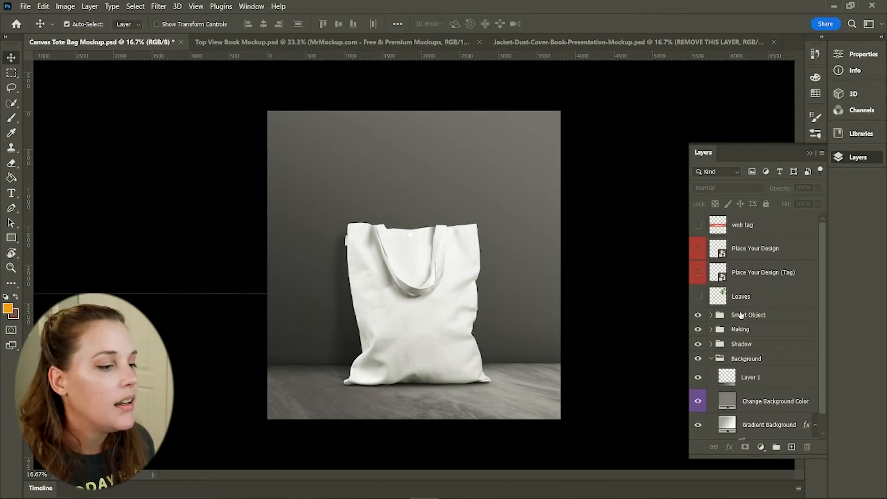
Look through the other open mockup documents, the book and dust cover mockups, and return to the tote bag
{"action": "left_click", "coordinate": [314, 42]}
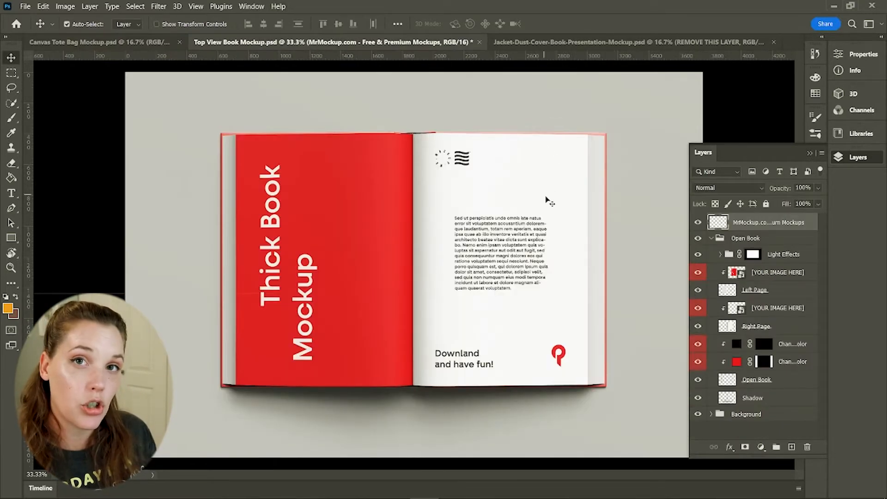
{"action": "left_click", "coordinate": [629, 42]}
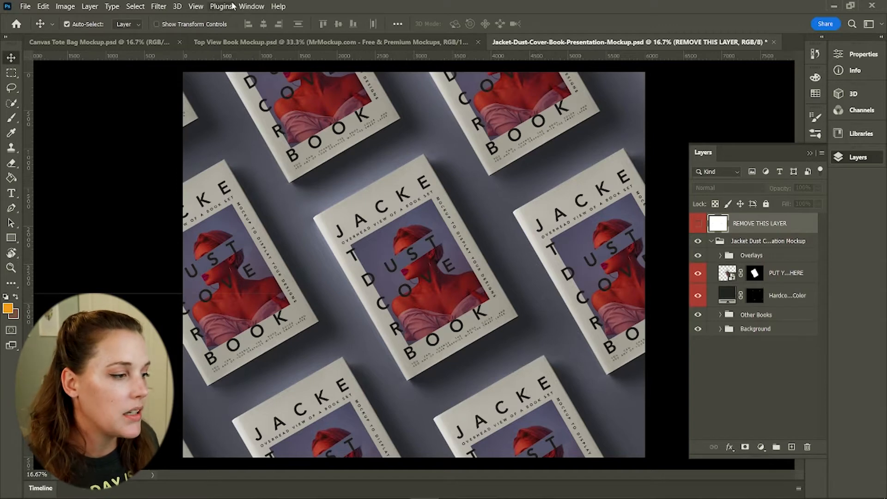
{"action": "left_click", "coordinate": [233, 42]}
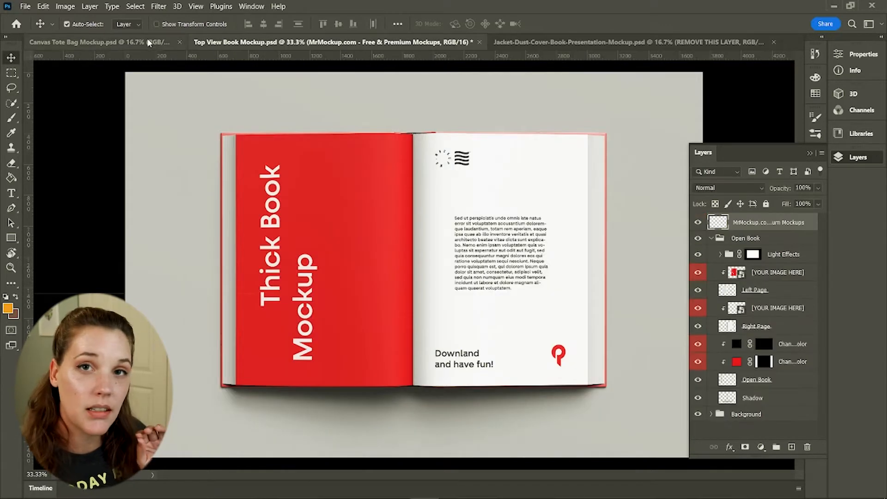
{"action": "left_click", "coordinate": [148, 42]}
Toggle the Leaves layer on and off to compare the scene, leaving it hidden
{"action": "mouse_move", "coordinate": [495, 489]}
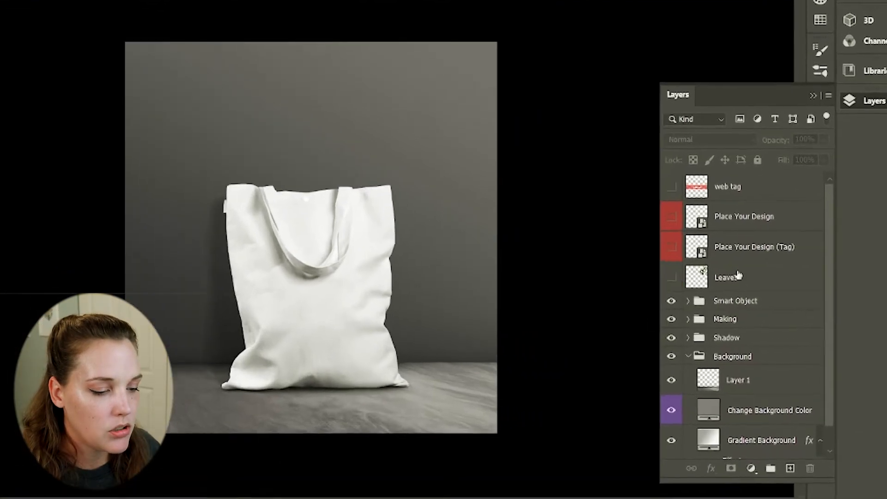
{"action": "scroll", "coordinate": [790, 313], "scroll_direction": "down", "scroll_amount": 3}
{"action": "scroll", "coordinate": [785, 281], "scroll_direction": "up", "scroll_amount": 2}
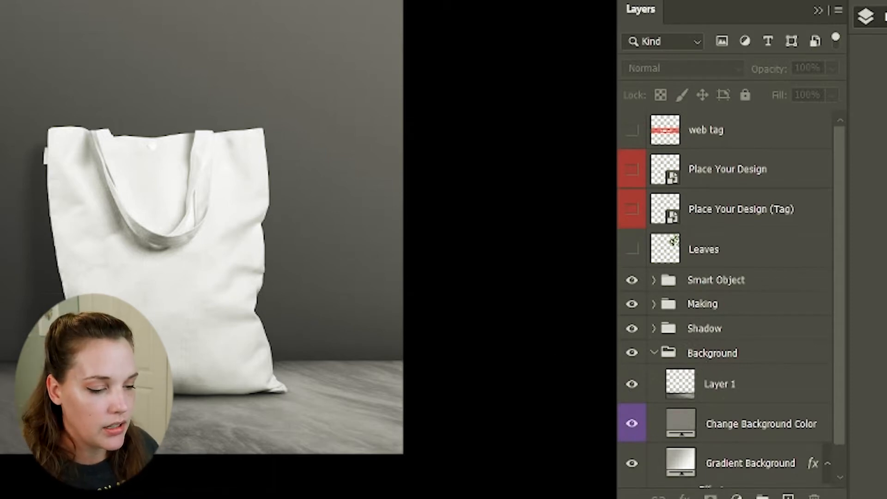
{"action": "left_click", "coordinate": [632, 250]}
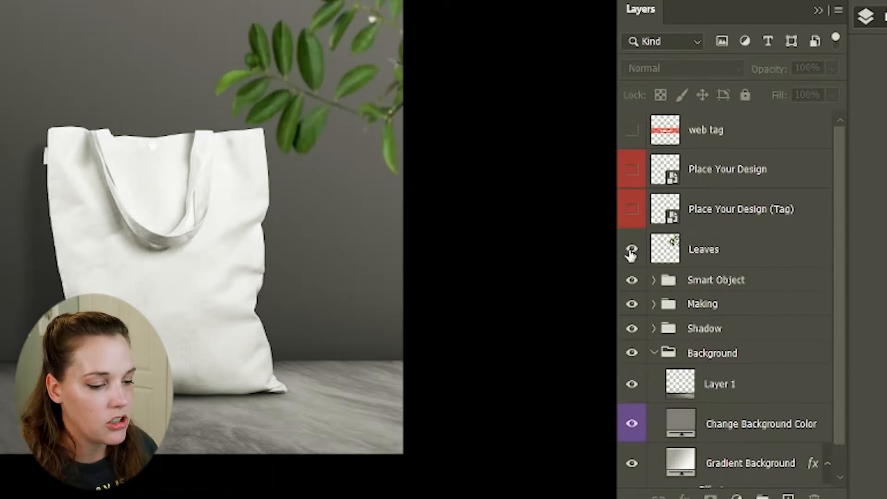
{"action": "left_click", "coordinate": [631, 252]}
{"action": "left_click", "coordinate": [631, 252]}
{"action": "left_click", "coordinate": [632, 252]}
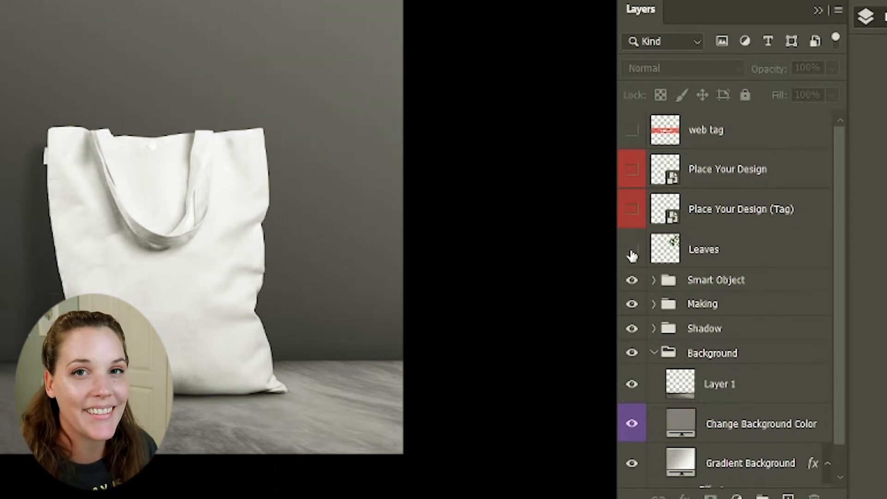
{"action": "left_click", "coordinate": [631, 252]}
{"action": "left_click", "coordinate": [631, 252]}
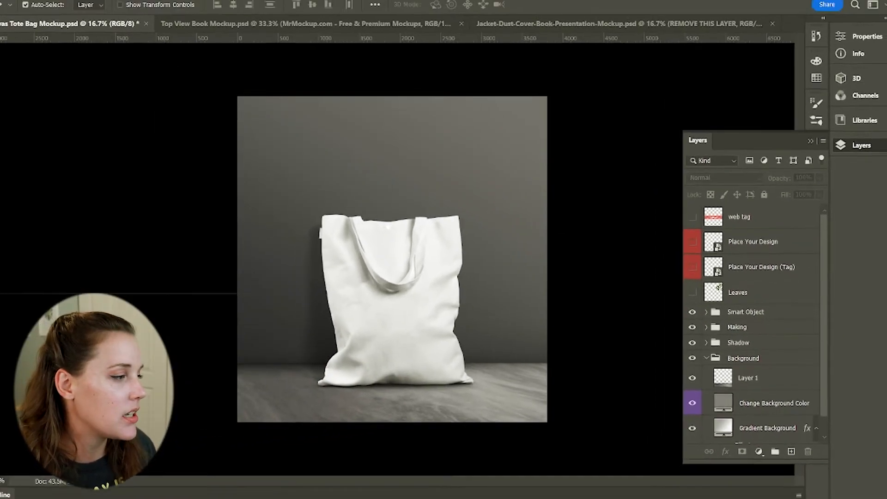
Move the ROSEBUDS title logo higher on the backdrop wall
{"action": "left_click", "coordinate": [25, 6]}
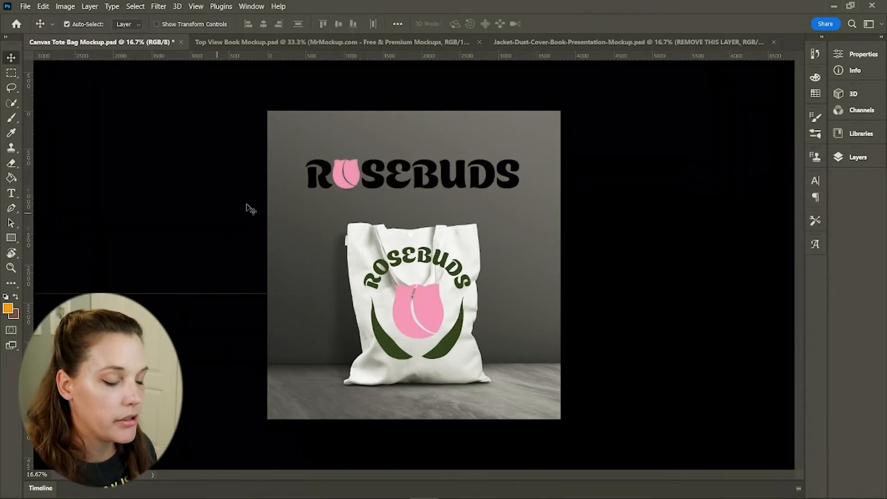
{"action": "left_click", "coordinate": [444, 345]}
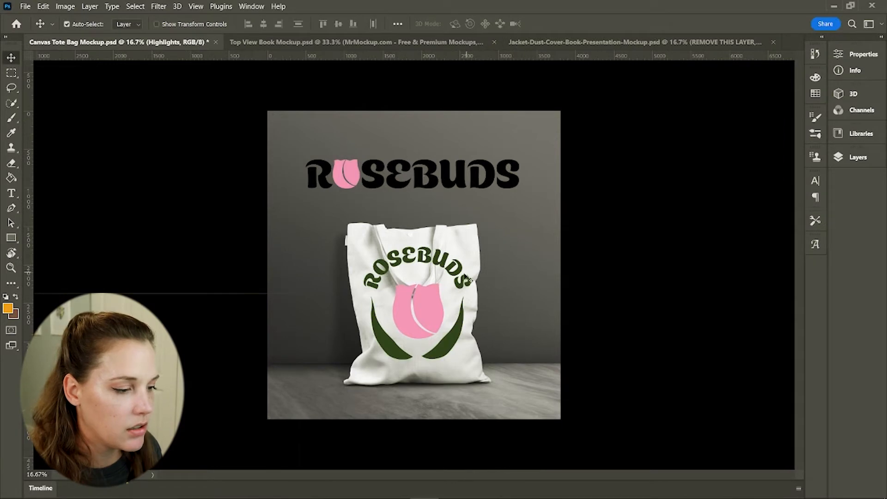
{"action": "left_click", "coordinate": [854, 158]}
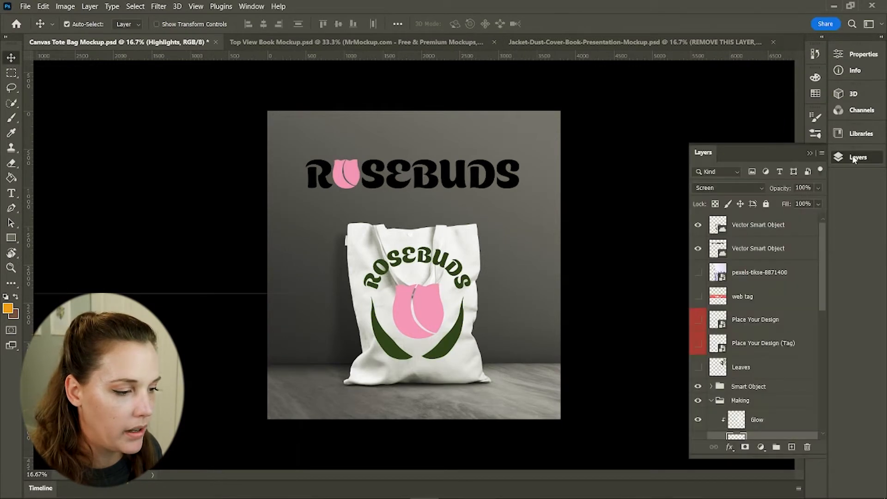
{"action": "left_click", "coordinate": [853, 158]}
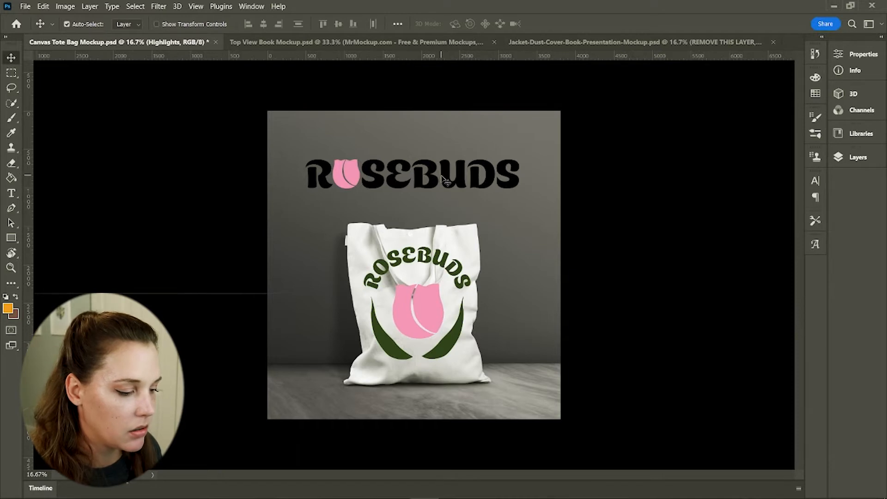
{"action": "left_click", "coordinate": [440, 160]}
{"action": "left_click_drag", "start_coordinate": [439, 161], "coordinate": [441, 138]}
Free Transform the ROSEBUDS logo on the bag to shrink it slightly and commit the transform
{"action": "mouse_move", "coordinate": [446, 258]}
{"action": "left_mouse_down"}
{"action": "mouse_move", "coordinate": [447, 246]}
{"action": "mouse_move", "coordinate": [476, 226]}
{"action": "mouse_move", "coordinate": [449, 259]}
{"action": "left_mouse_up"}
{"action": "key", "text": "ctrl+t"}
{"action": "mouse_move", "coordinate": [406, 317]}
{"action": "left_mouse_down"}
{"action": "mouse_move", "coordinate": [415, 332]}
{"action": "mouse_move", "coordinate": [408, 318]}
{"action": "mouse_move", "coordinate": [418, 319]}
{"action": "mouse_move", "coordinate": [420, 304]}
{"action": "mouse_move", "coordinate": [424, 321]}
{"action": "left_mouse_up"}
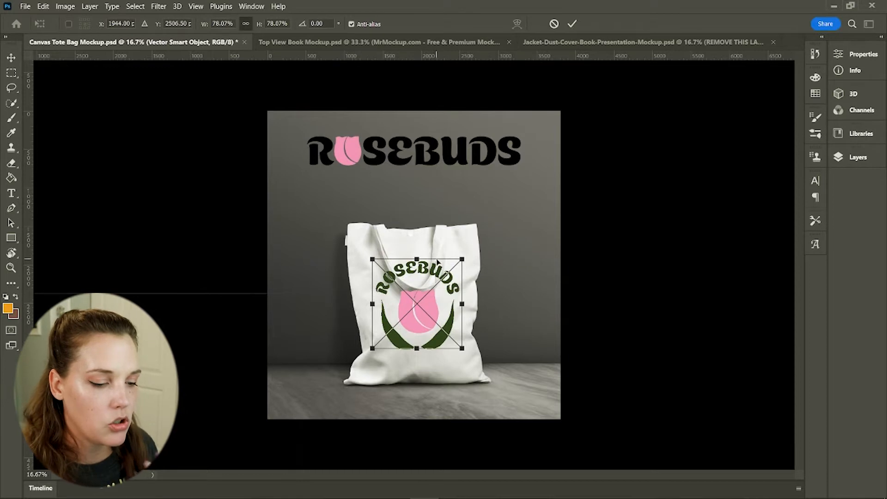
{"action": "left_click", "coordinate": [571, 24]}
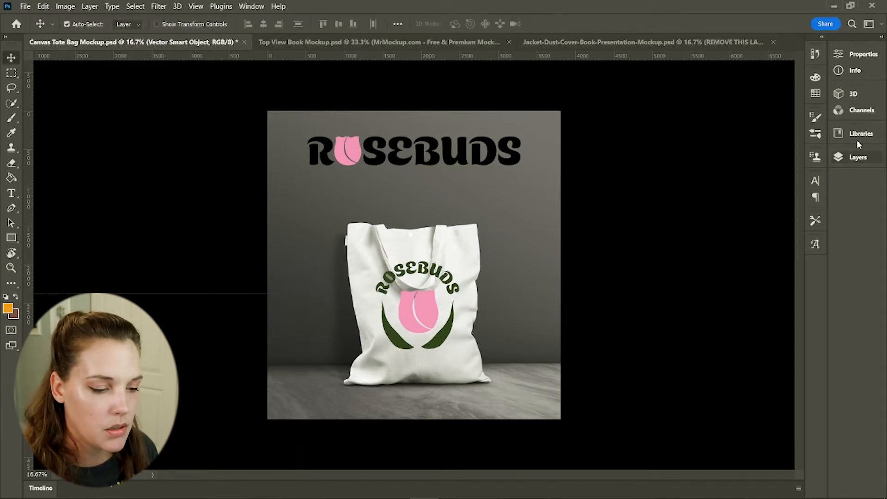
Toggle the Darks layer on and off to inspect its effect on the bag
{"action": "left_click", "coordinate": [858, 157]}
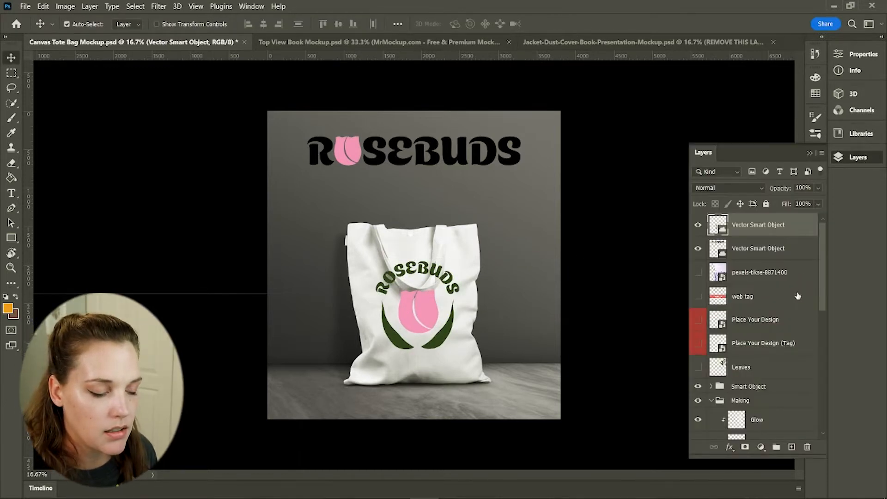
{"action": "scroll", "coordinate": [797, 296], "scroll_direction": "down", "scroll_amount": 8}
{"action": "left_click", "coordinate": [698, 279]}
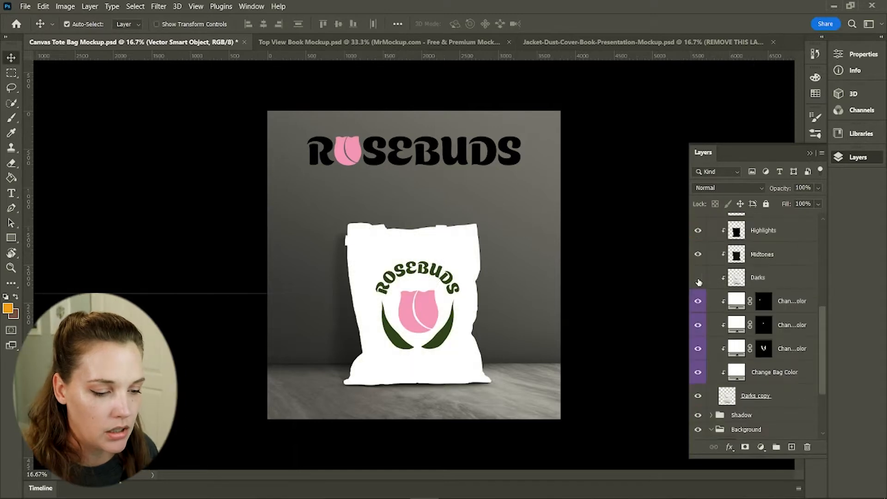
{"action": "left_click", "coordinate": [698, 279]}
{"action": "scroll", "coordinate": [724, 325], "scroll_direction": "down", "scroll_amount": 3}
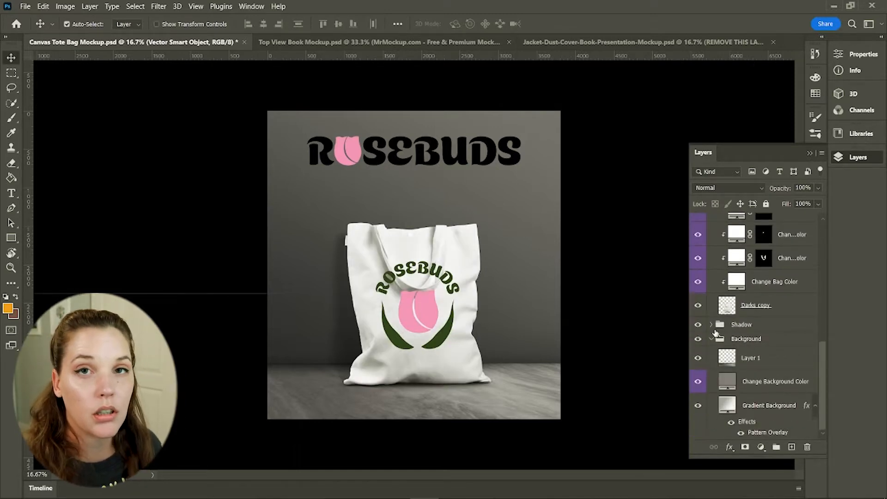
{"action": "scroll", "coordinate": [717, 335], "scroll_direction": "up", "scroll_amount": 10}
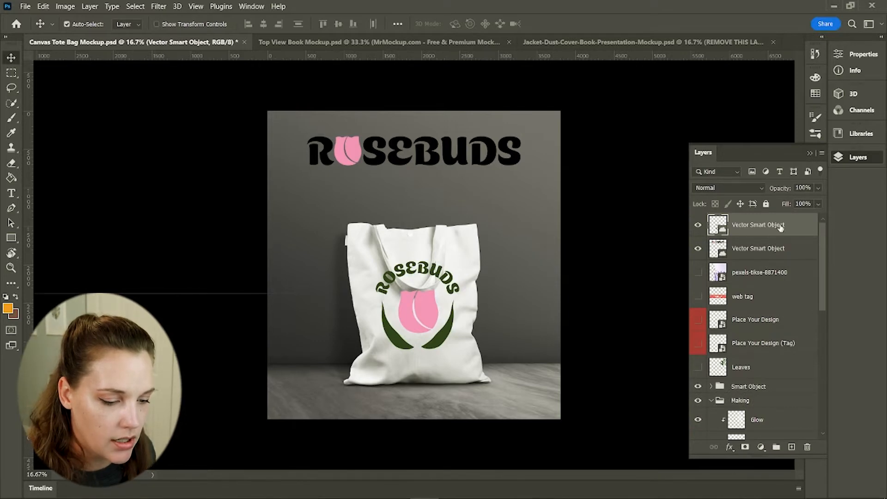
Move the bag logo's Vector Smart Object layer into the Making group between Midtones and Darks as a clipped layer
{"action": "left_click_drag", "start_coordinate": [757, 229], "coordinate": [785, 314]}
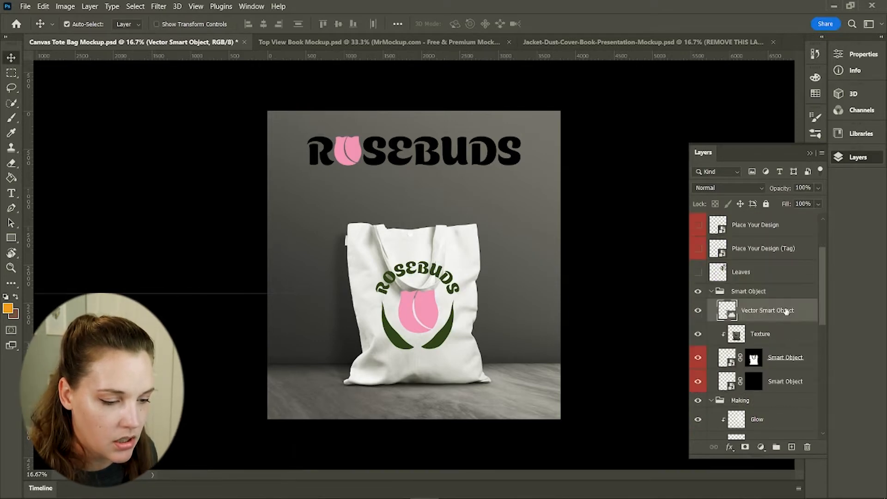
{"action": "right_click", "coordinate": [786, 312]}
{"action": "left_click", "coordinate": [667, 304]}
{"action": "left_click_drag", "start_coordinate": [746, 287], "coordinate": [747, 315]}
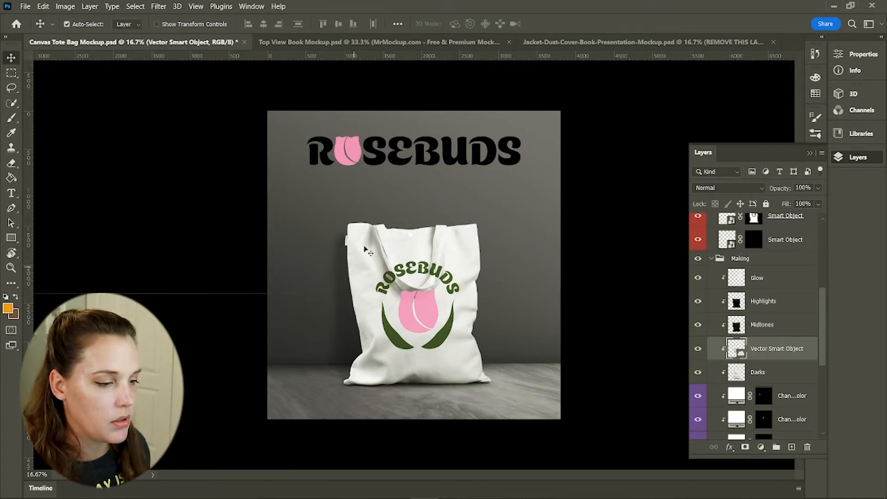
Zoom into the bag and select the inner strap area over the logo with the Quick Selection tool
{"action": "key", "text": "z"}
{"action": "left_click_drag", "start_coordinate": [396, 304], "coordinate": [559, 224]}
{"action": "mouse_move", "coordinate": [560, 221]}
{"action": "left_mouse_down"}
{"action": "mouse_move", "coordinate": [501, 314]}
{"action": "mouse_move", "coordinate": [496, 304]}
{"action": "left_mouse_up"}
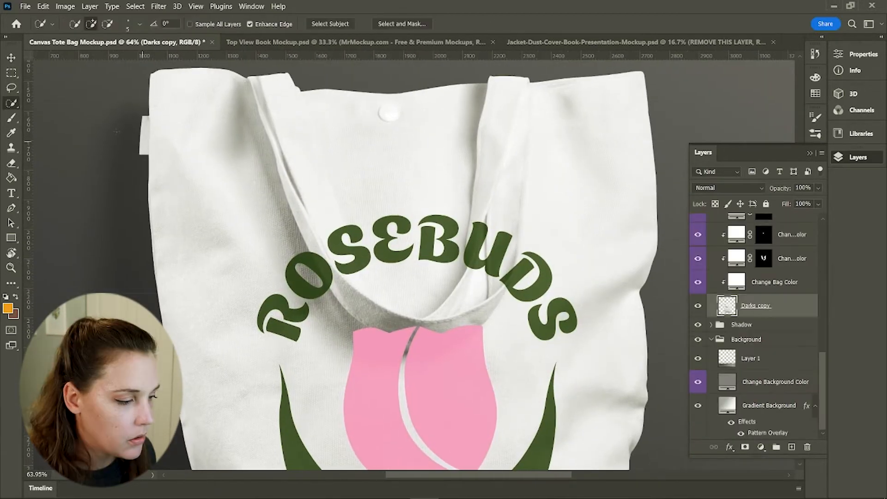
{"action": "left_click", "coordinate": [12, 88]}
{"action": "mouse_move", "coordinate": [303, 237]}
{"action": "left_mouse_down"}
{"action": "mouse_move", "coordinate": [346, 309]}
{"action": "mouse_move", "coordinate": [374, 334]}
{"action": "mouse_move", "coordinate": [457, 339]}
{"action": "left_mouse_up"}
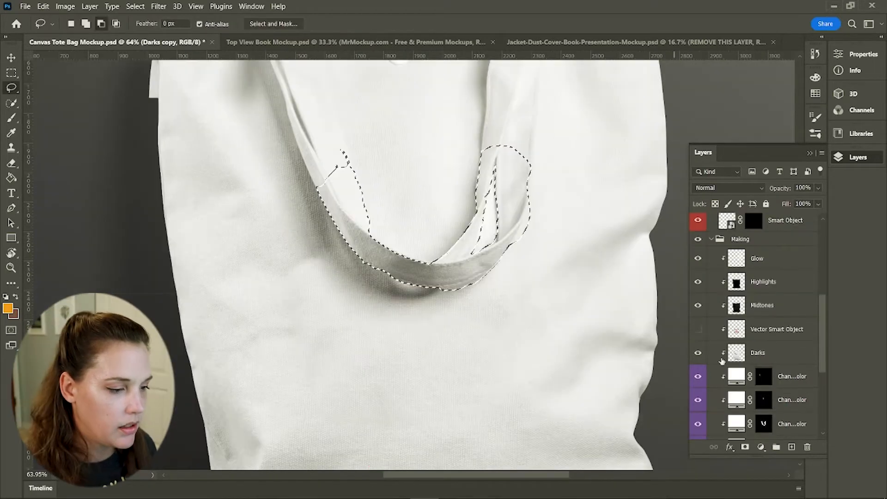
Delete the strap-selected part of the bag logo on the Vector Smart Object layer so the strap sits over it, then deselect
{"action": "key", "text": "l"}
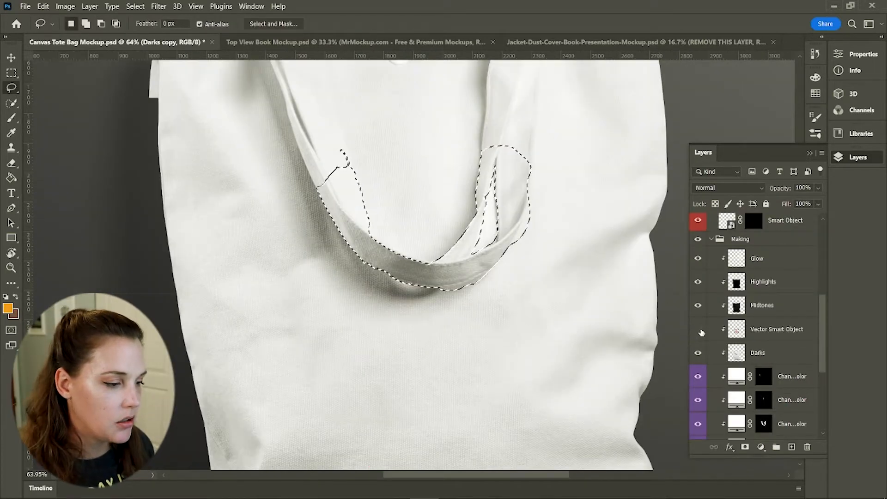
{"action": "left_click", "coordinate": [785, 329]}
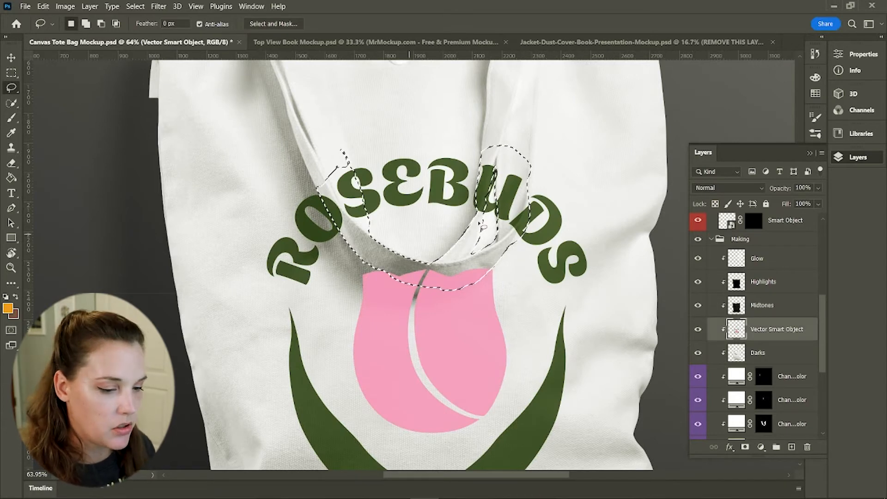
{"action": "right_click", "coordinate": [781, 329]}
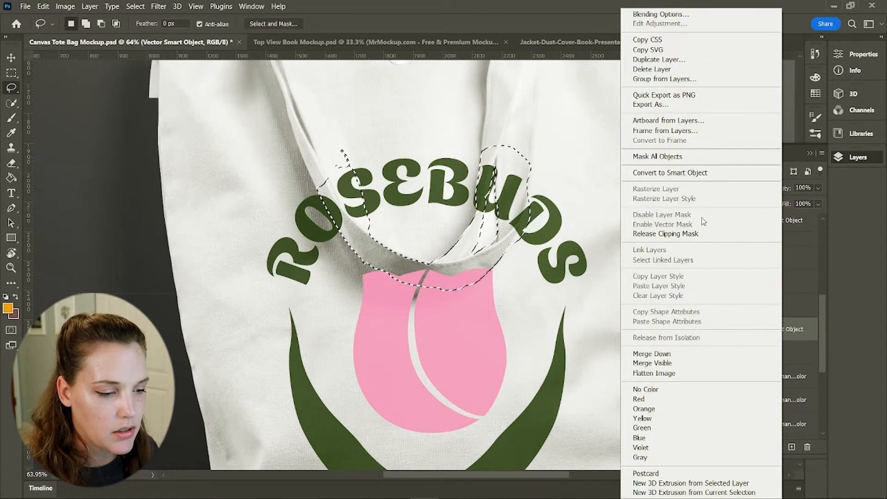
{"action": "left_click", "coordinate": [690, 173]}
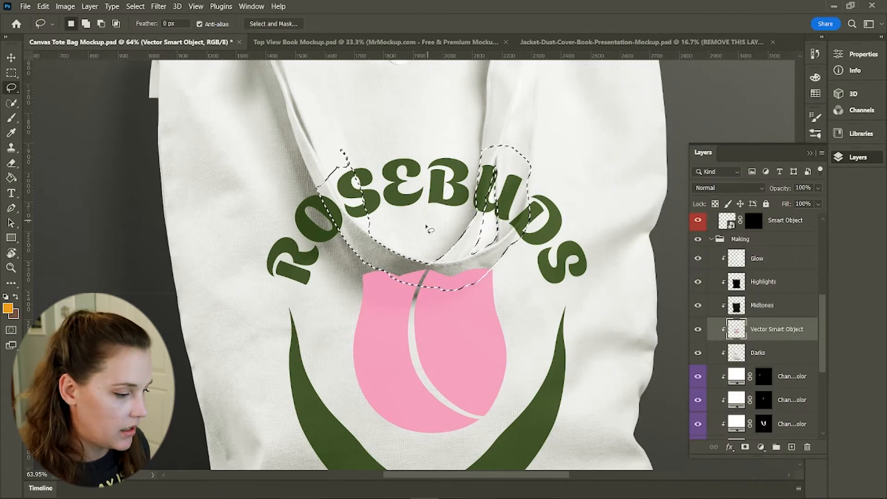
{"action": "key", "text": "v"}
{"action": "key", "text": "Delete"}
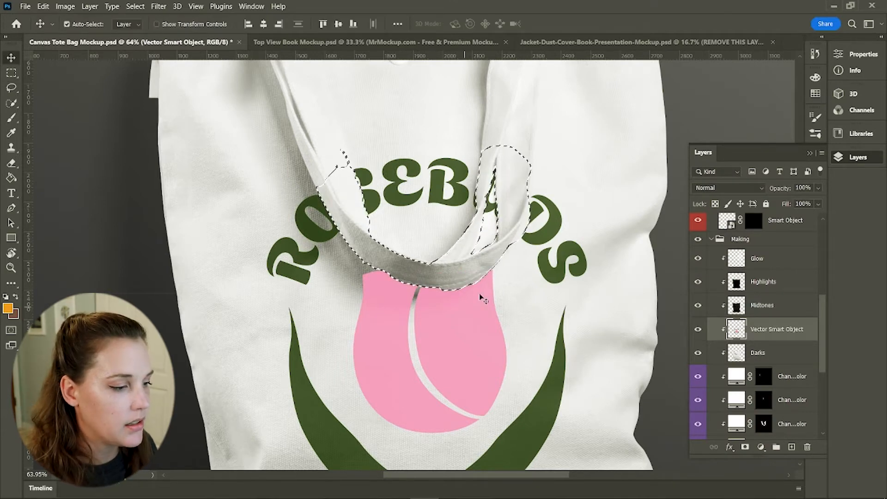
{"action": "key", "text": "ctrl+d"}
Start Perspective Warp on the bag logo, draw a layout quad over it, and drag its corners to fit the bag front
{"action": "scroll", "coordinate": [527, 351], "scroll_direction": "down", "scroll_amount": 1}
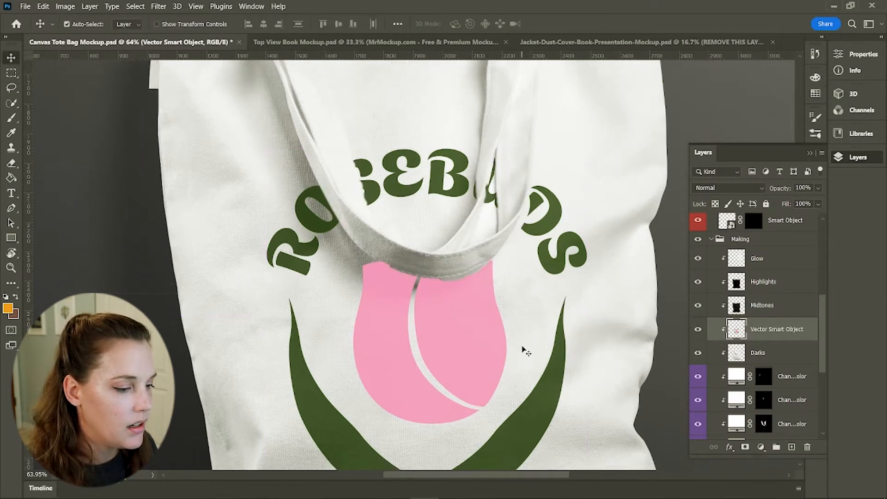
{"action": "left_click_drag", "start_coordinate": [520, 345], "coordinate": [430, 346]}
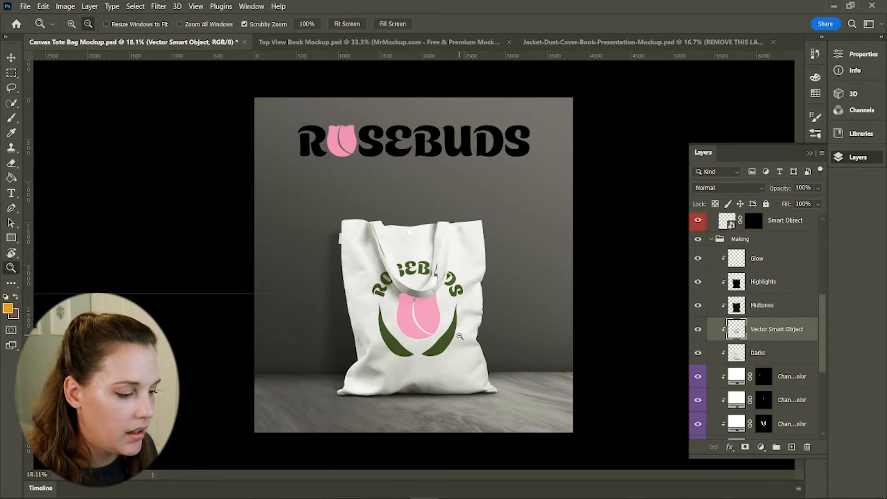
{"action": "scroll", "coordinate": [815, 337], "scroll_direction": "up", "scroll_amount": 3}
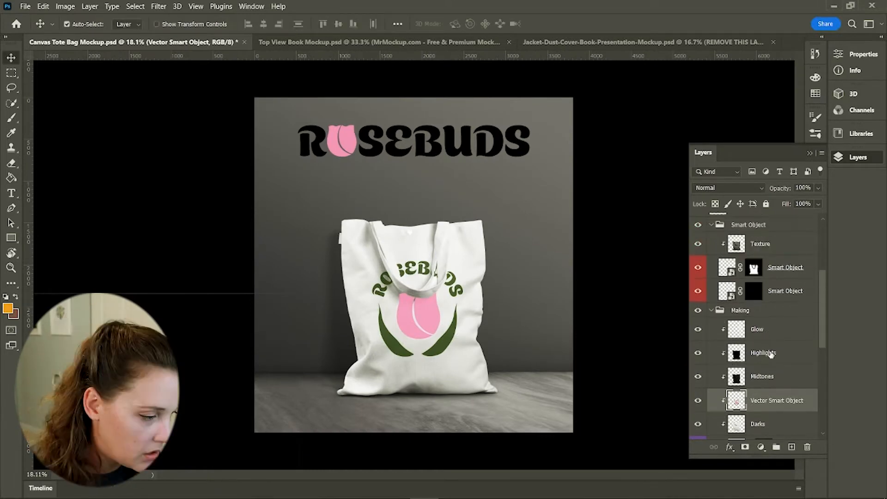
{"action": "left_click", "coordinate": [455, 152]}
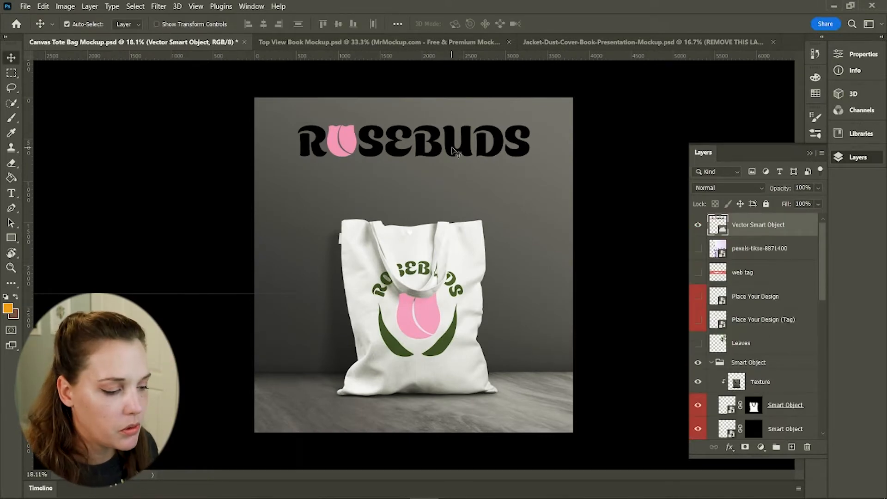
{"action": "left_click", "coordinate": [425, 322]}
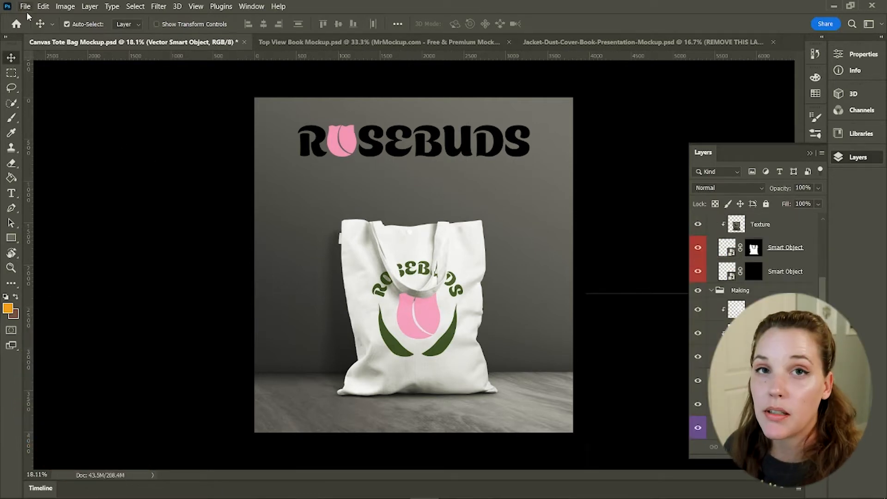
{"action": "left_click", "coordinate": [24, 7]}
{"action": "mouse_move", "coordinate": [37, 5]}
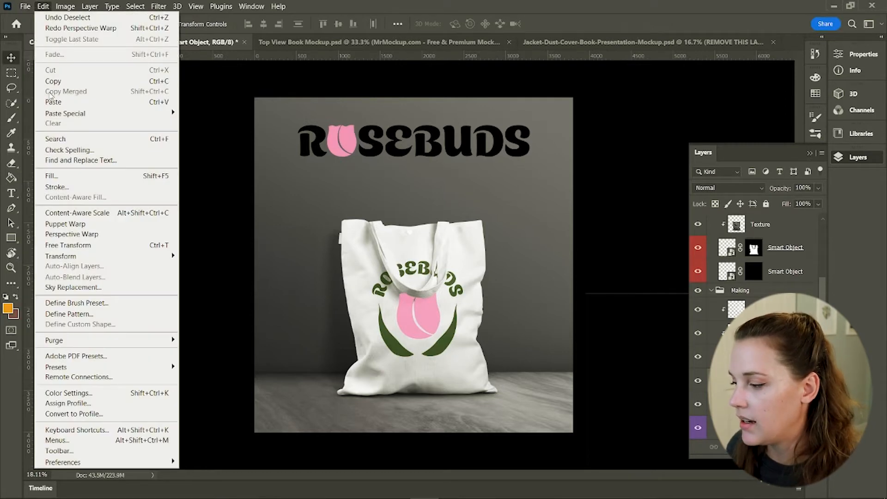
{"action": "left_click", "coordinate": [96, 234]}
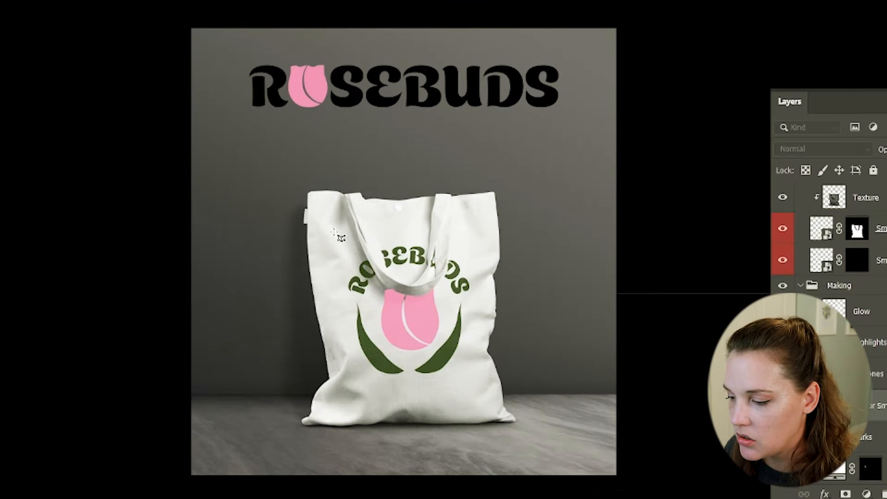
{"action": "left_click_drag", "start_coordinate": [333, 231], "coordinate": [418, 320]}
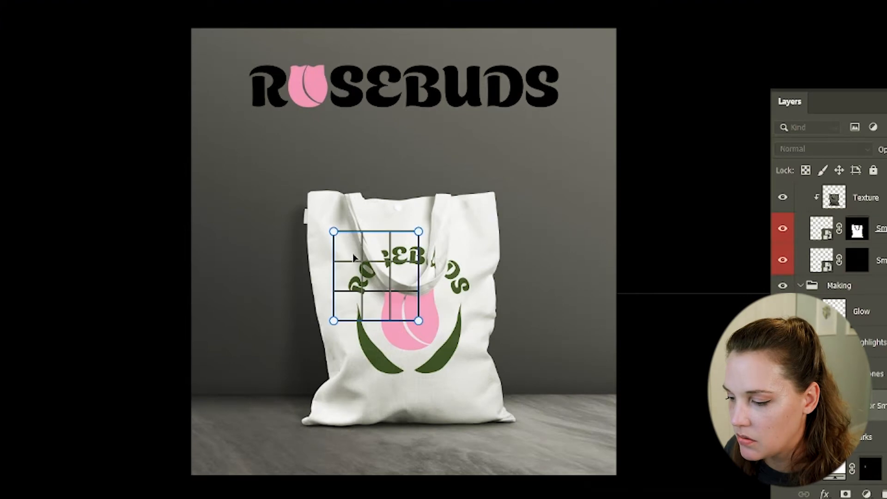
{"action": "left_click_drag", "start_coordinate": [361, 266], "coordinate": [369, 277]}
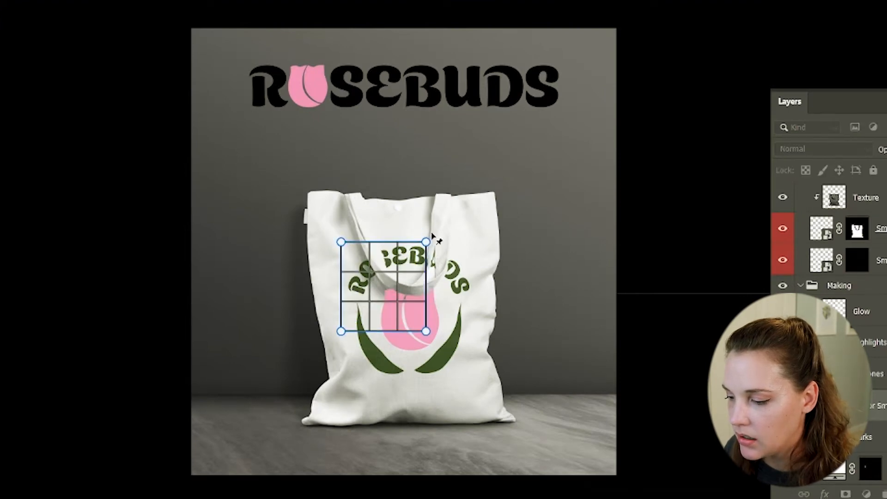
{"action": "left_click_drag", "start_coordinate": [426, 241], "coordinate": [480, 241]}
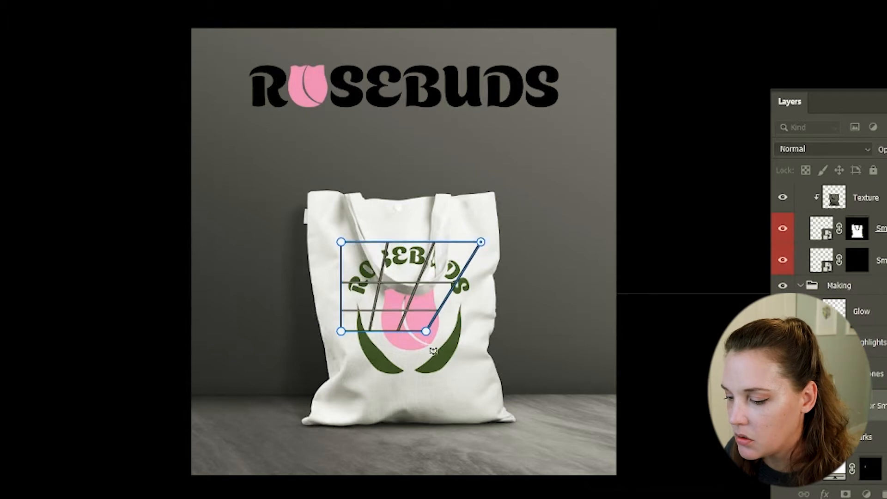
{"action": "left_click_drag", "start_coordinate": [426, 333], "coordinate": [459, 383]}
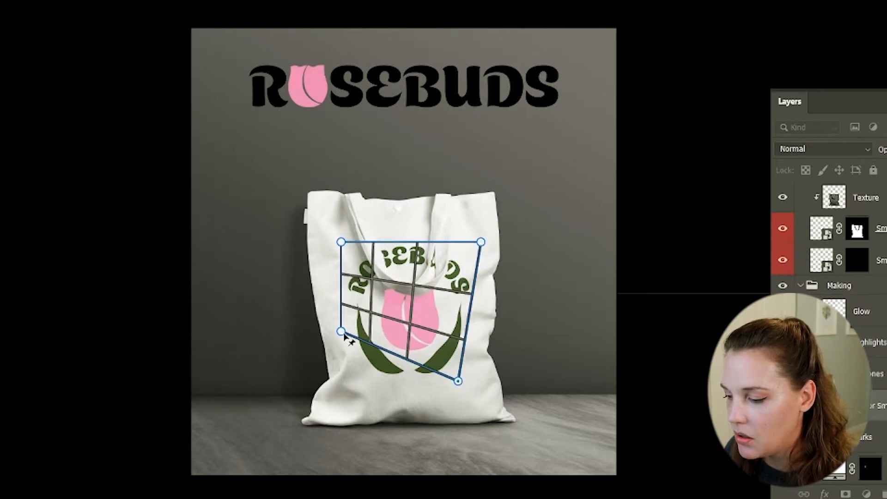
{"action": "left_click_drag", "start_coordinate": [344, 335], "coordinate": [358, 382]}
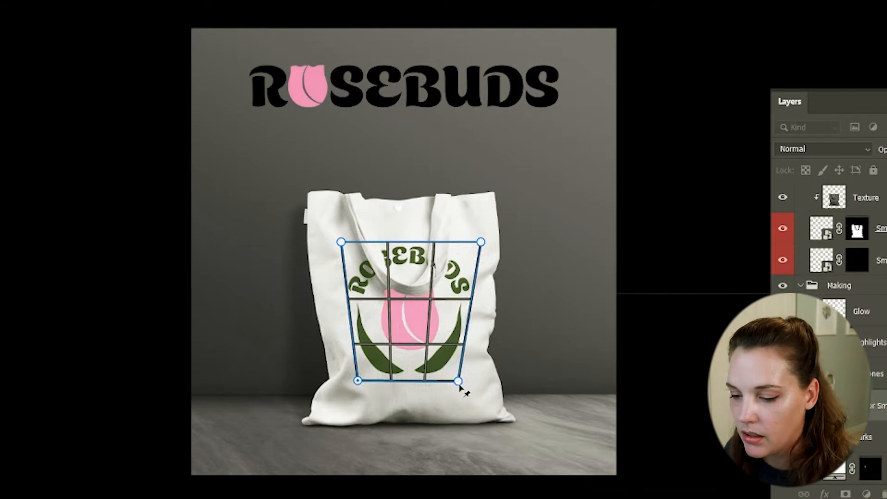
{"action": "left_click_drag", "start_coordinate": [458, 383], "coordinate": [456, 381]}
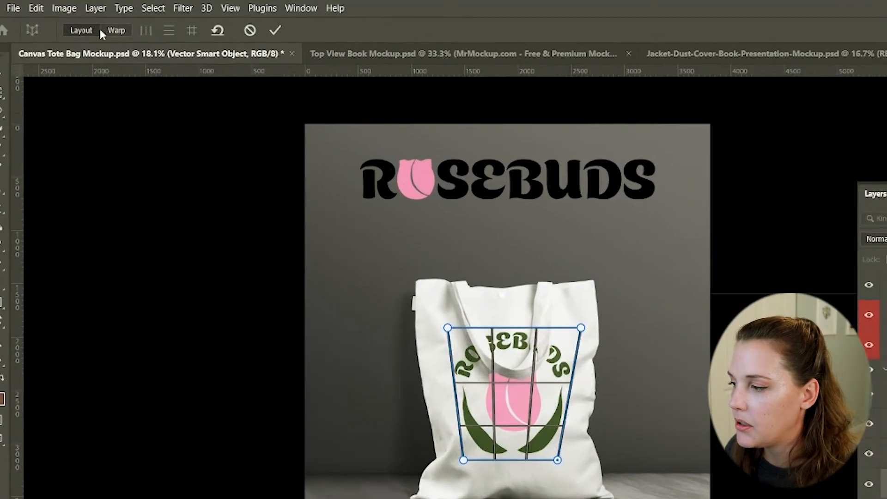
Switch to warp mode, fine-tune the quad corners to follow the bag's edges, and commit the perspective warp
{"action": "left_click", "coordinate": [128, 40]}
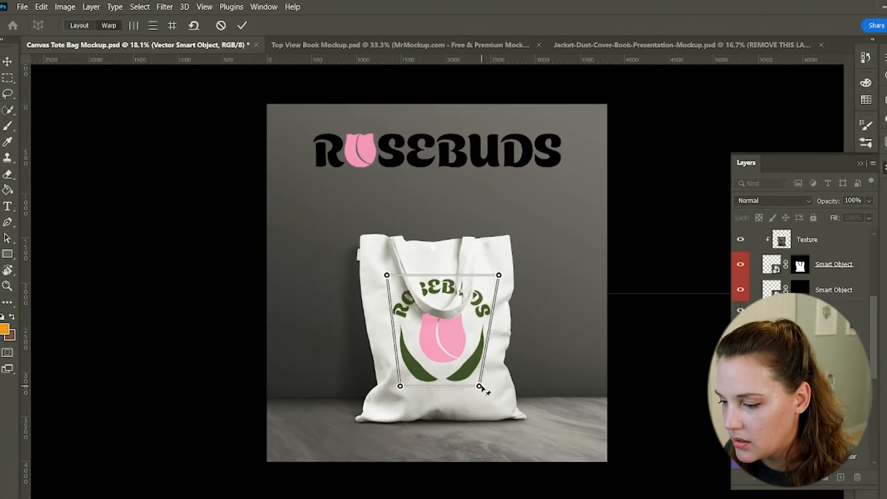
{"action": "left_click_drag", "start_coordinate": [545, 457], "coordinate": [550, 445]}
{"action": "left_click_drag", "start_coordinate": [457, 358], "coordinate": [458, 361]}
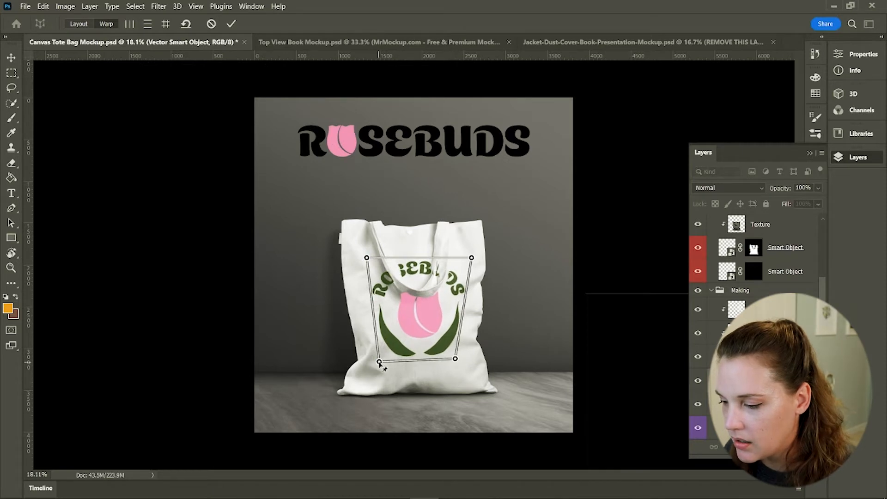
{"action": "left_click_drag", "start_coordinate": [380, 363], "coordinate": [380, 362]}
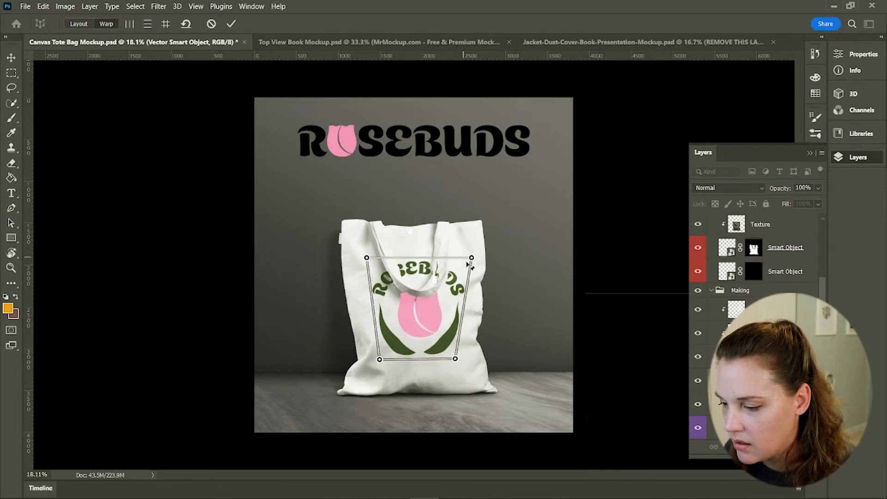
{"action": "left_click_drag", "start_coordinate": [474, 263], "coordinate": [473, 262]}
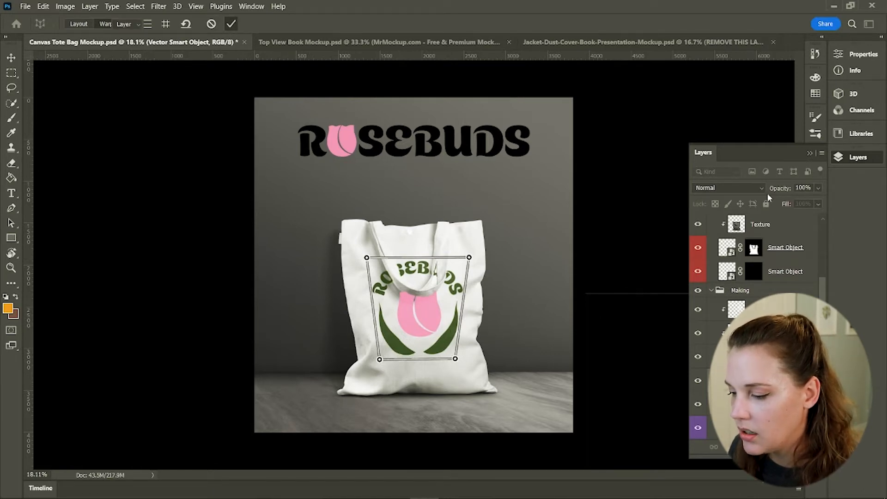
{"action": "key", "text": "Return"}
Lasso a thin area along the strap's lower edge where it overlaps the rose
{"action": "scroll", "coordinate": [453, 318], "scroll_direction": "up", "scroll_amount": 5}
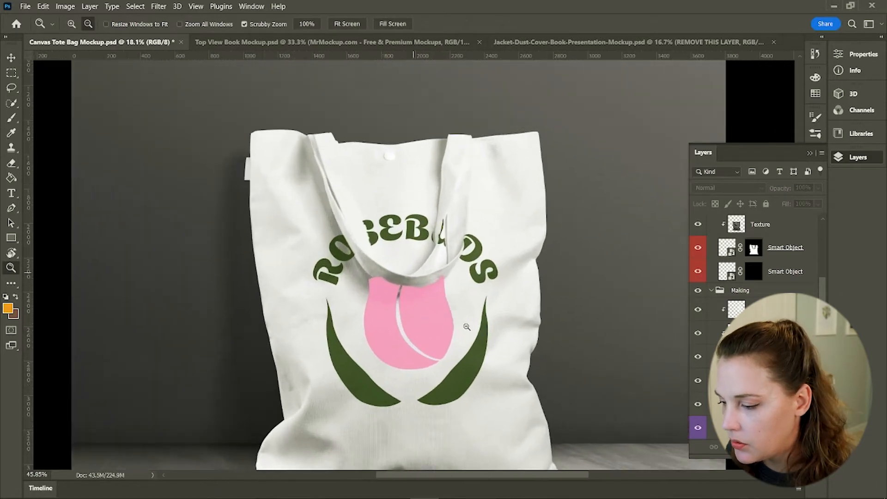
{"action": "left_click_drag", "start_coordinate": [466, 327], "coordinate": [463, 326]}
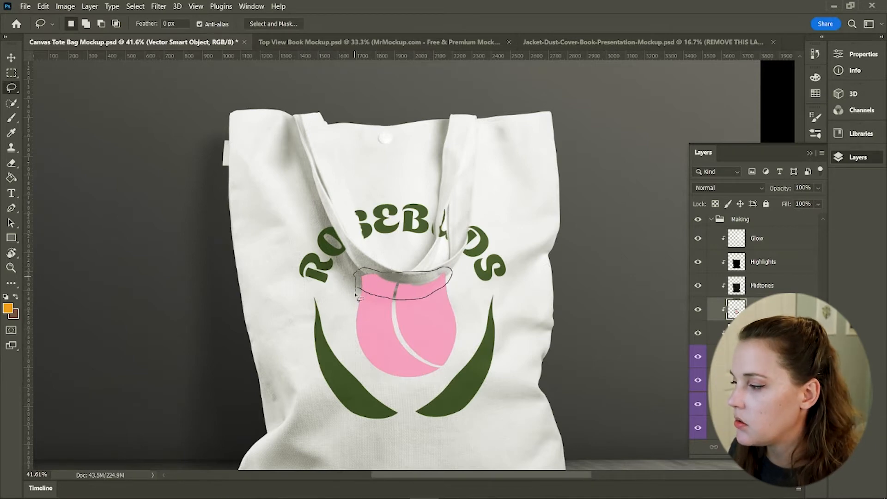
{"action": "left_click_drag", "start_coordinate": [358, 292], "coordinate": [357, 290]}
{"action": "key", "text": "v"}
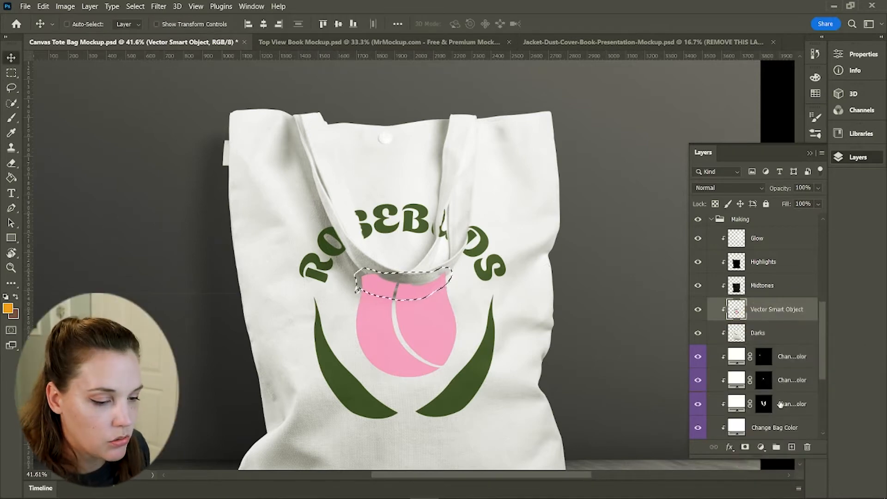
Add a new layer and save the current selection as a new channel named Rose Shadow
{"action": "left_click", "coordinate": [791, 447]}
{"action": "left_click", "coordinate": [136, 6]}
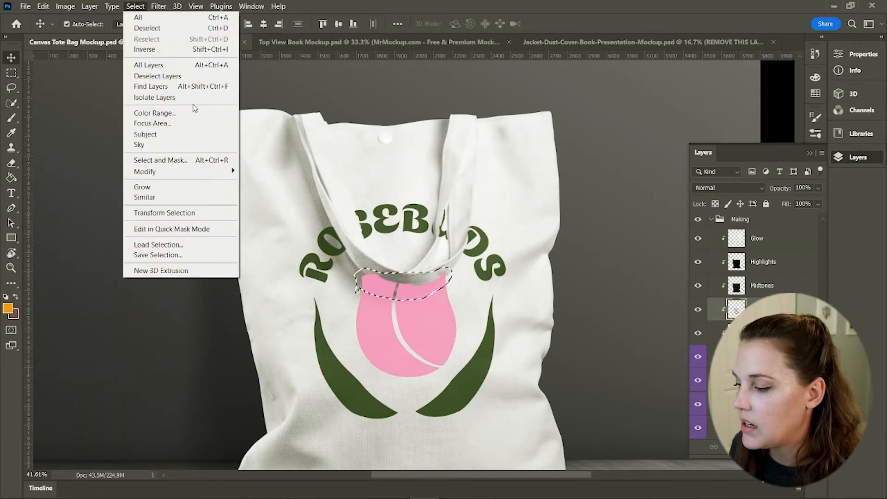
{"action": "left_click", "coordinate": [158, 255]}
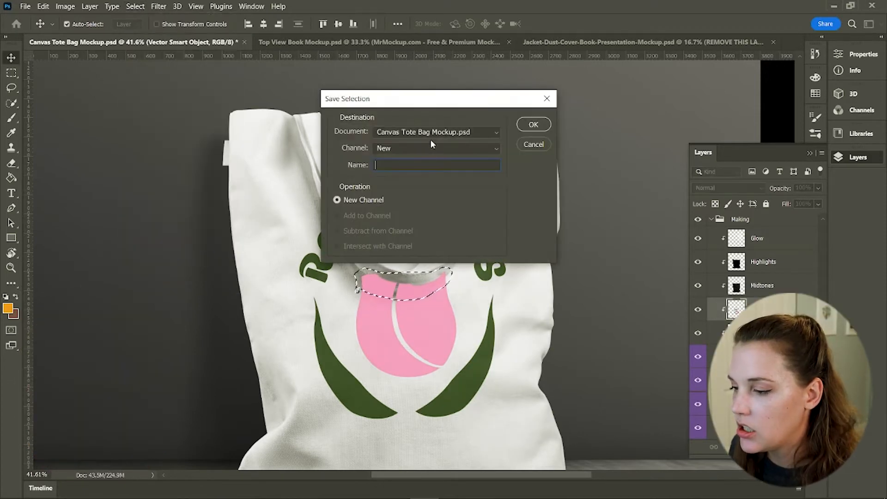
{"action": "type", "text": "Rose Shadow"}
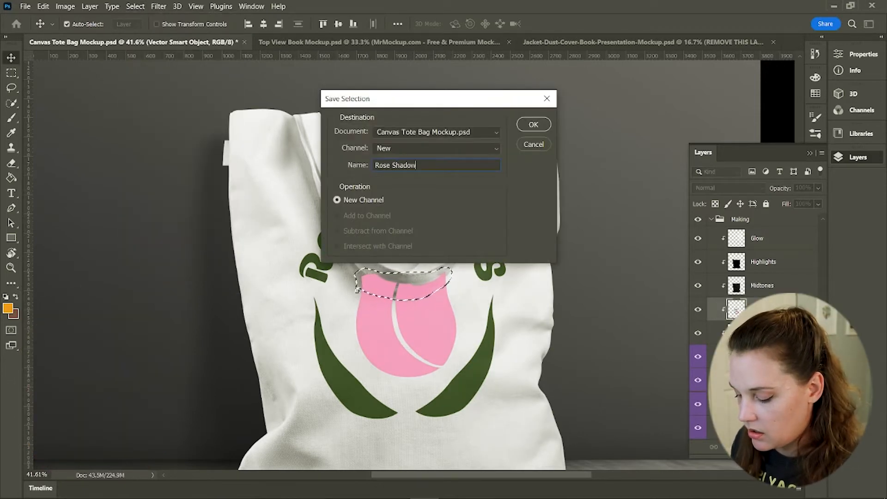
{"action": "left_click", "coordinate": [529, 129]}
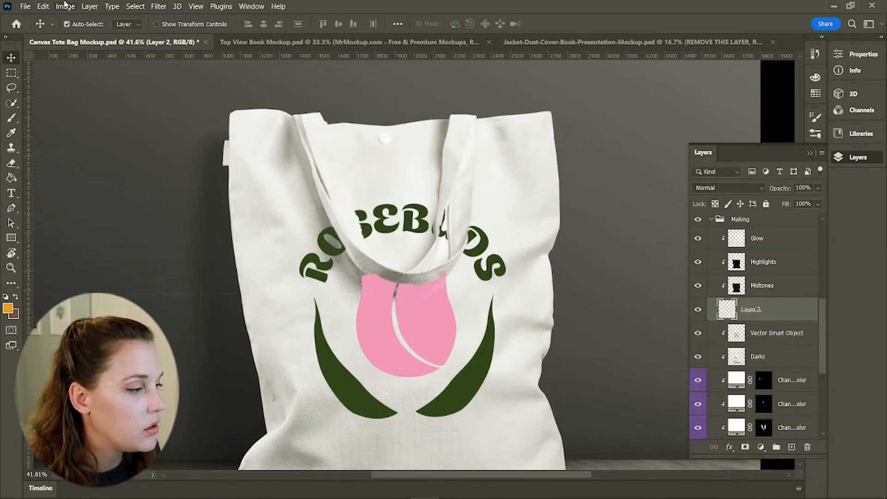
Load the Rose Shadow selection on the new layer and set the layer to Difference blending at 23% opacity
{"action": "left_click", "coordinate": [135, 6]}
{"action": "left_click", "coordinate": [157, 243]}
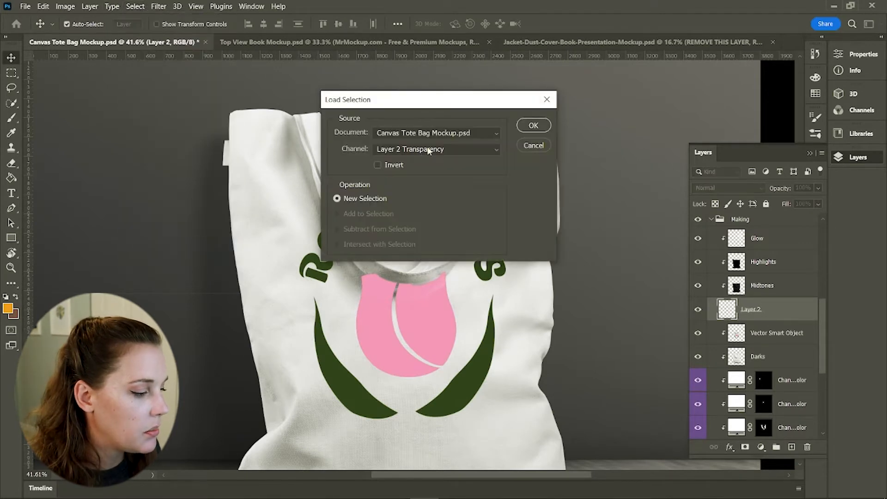
{"action": "left_click", "coordinate": [444, 149]}
{"action": "left_click", "coordinate": [425, 183]}
{"action": "left_click", "coordinate": [533, 125]}
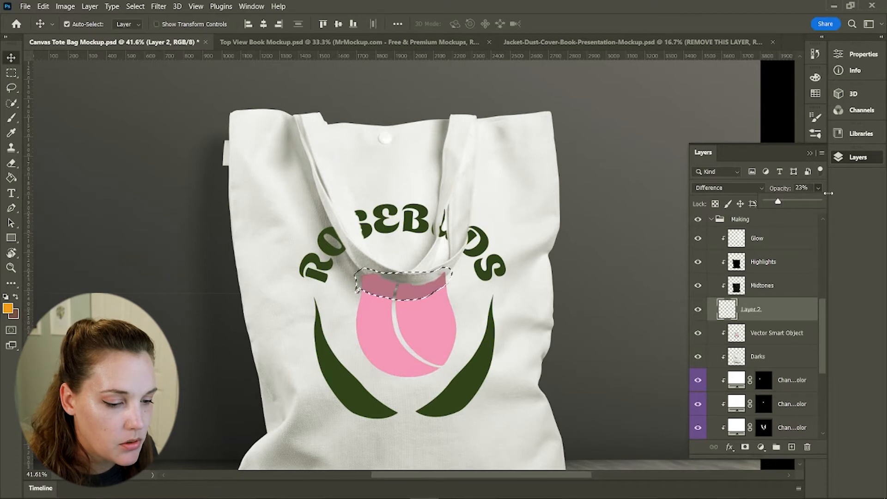
{"action": "left_click", "coordinate": [818, 188]}
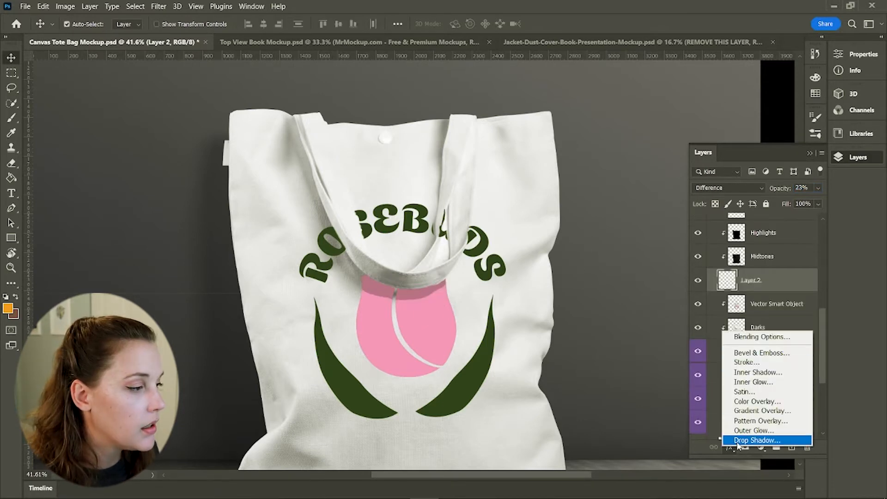
{"action": "left_click", "coordinate": [737, 441]}
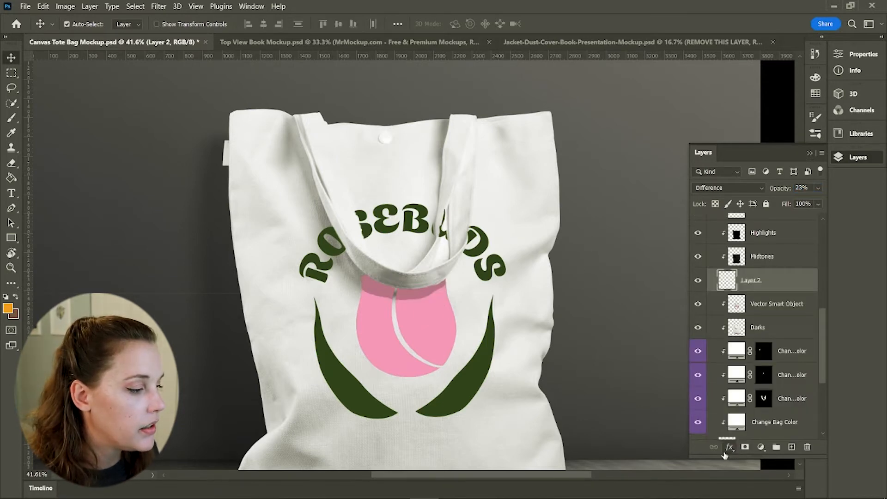
Apply a Gaussian Blur with a radius of 19.4 pixels to the strap shadow layer
{"action": "left_click", "coordinate": [159, 7]}
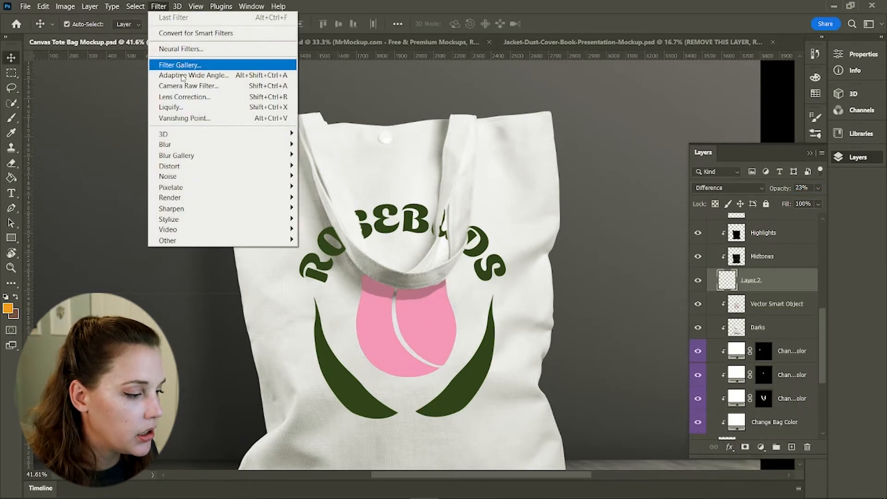
{"action": "mouse_move", "coordinate": [206, 146]}
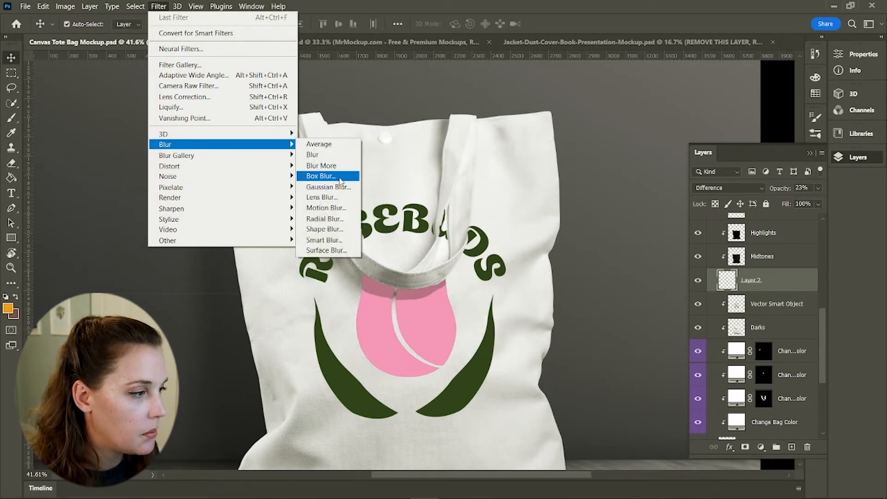
{"action": "left_click", "coordinate": [336, 187]}
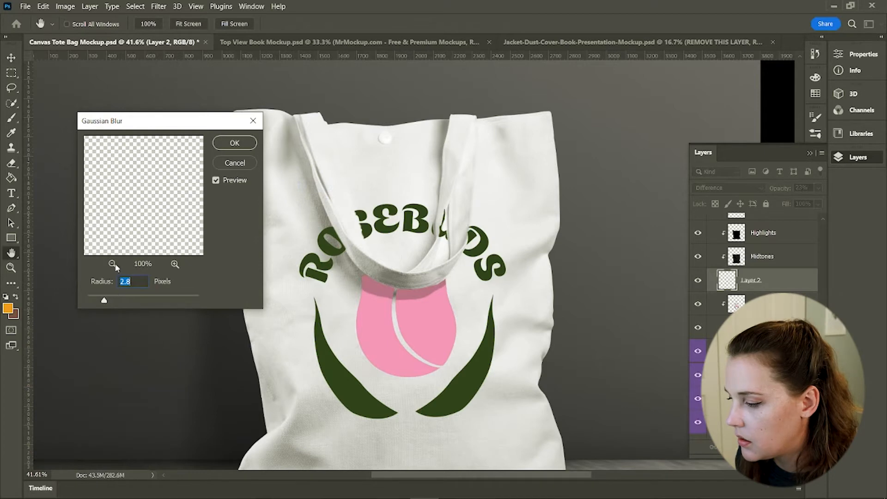
{"action": "left_click", "coordinate": [113, 263]}
{"action": "left_click", "coordinate": [112, 264]}
{"action": "left_click", "coordinate": [112, 263]}
{"action": "left_click", "coordinate": [113, 263]}
{"action": "left_click", "coordinate": [113, 263]}
{"action": "left_click", "coordinate": [112, 264]}
{"action": "double_click", "coordinate": [113, 264]}
{"action": "left_click", "coordinate": [176, 264]}
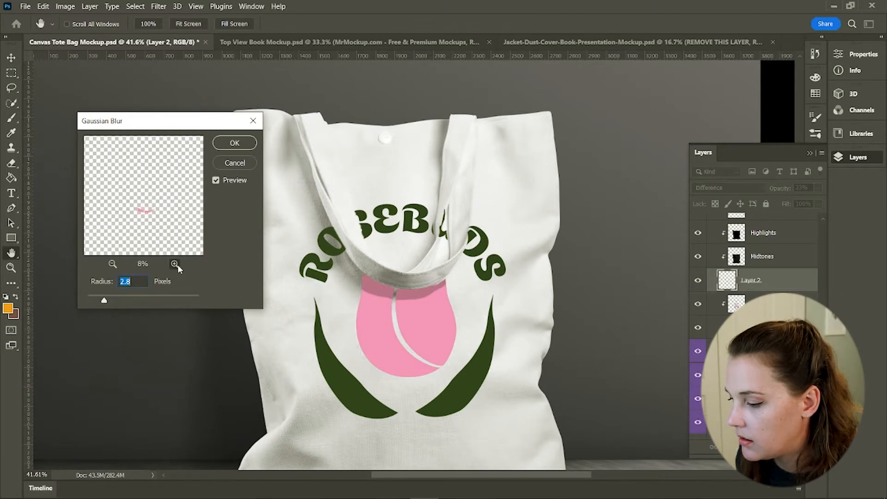
{"action": "left_click", "coordinate": [175, 263]}
{"action": "left_click", "coordinate": [175, 263]}
{"action": "left_click", "coordinate": [175, 263]}
{"action": "left_click", "coordinate": [175, 264]}
{"action": "left_click_drag", "start_coordinate": [105, 300], "coordinate": [139, 299]}
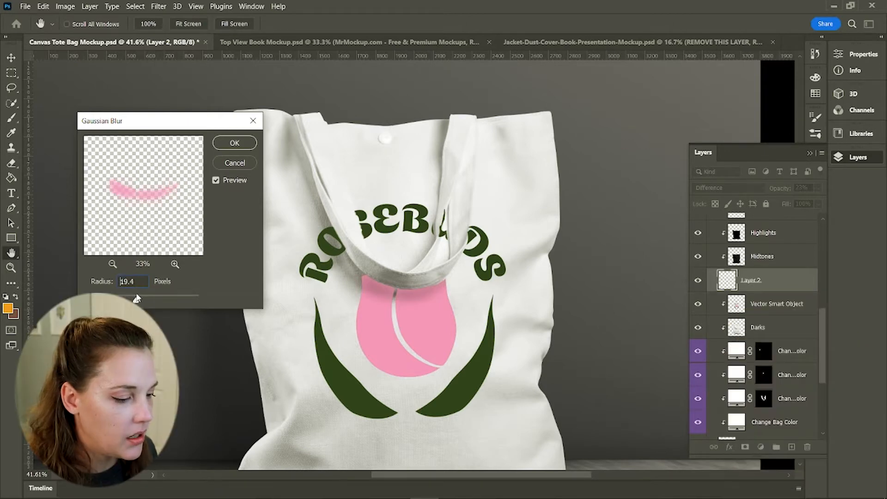
{"action": "left_click", "coordinate": [236, 144]}
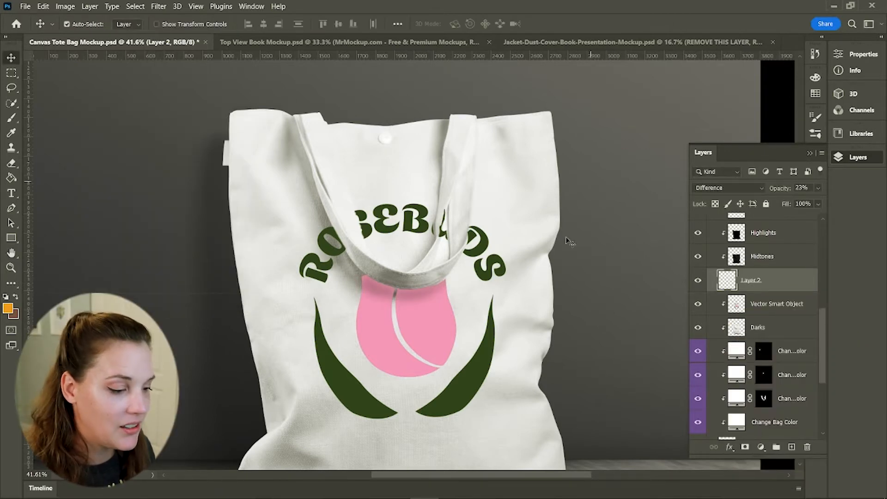
Zoom out to review the blended logo across the whole tote bag
{"action": "key", "text": "z"}
{"action": "left_click", "coordinate": [486, 354], "text": "alt"}
{"action": "left_click", "coordinate": [486, 354], "text": "alt"}
{"action": "left_click_drag", "start_coordinate": [486, 354], "coordinate": [478, 300]}
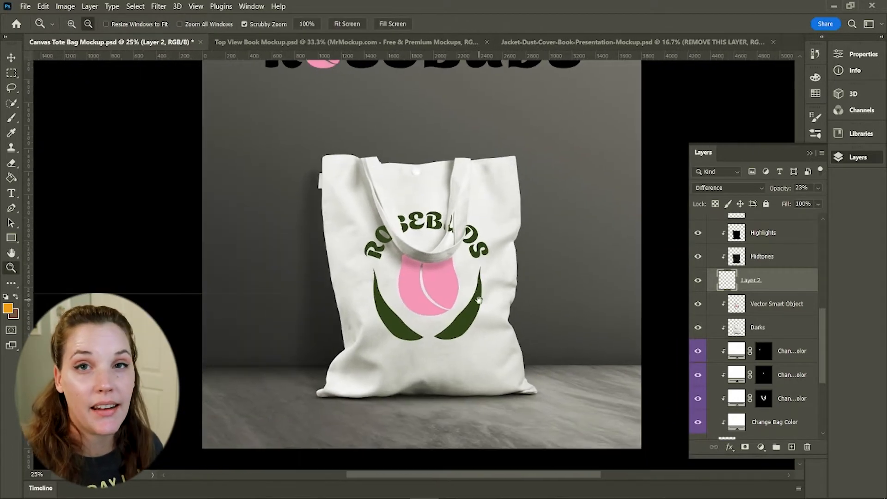
{"action": "key", "text": "v"}
{"action": "left_click", "coordinate": [486, 319]}
{"action": "left_click", "coordinate": [664, 151]}
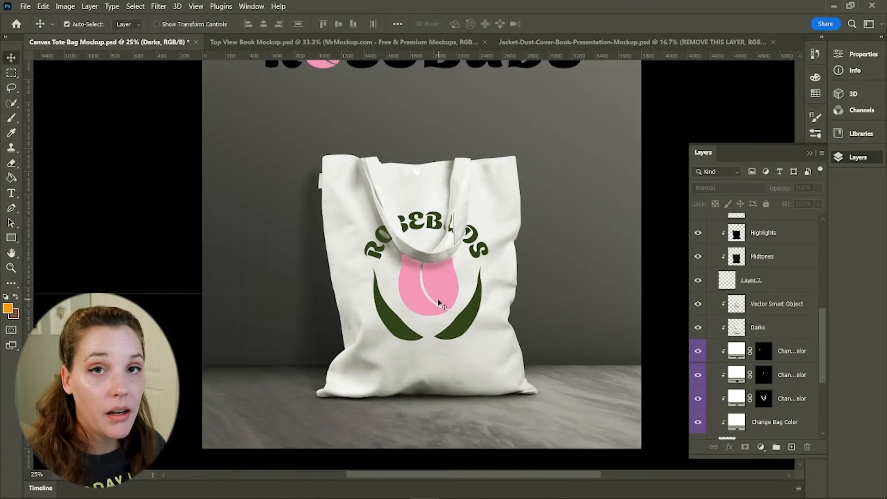
{"action": "key", "text": "ctrl+minus"}
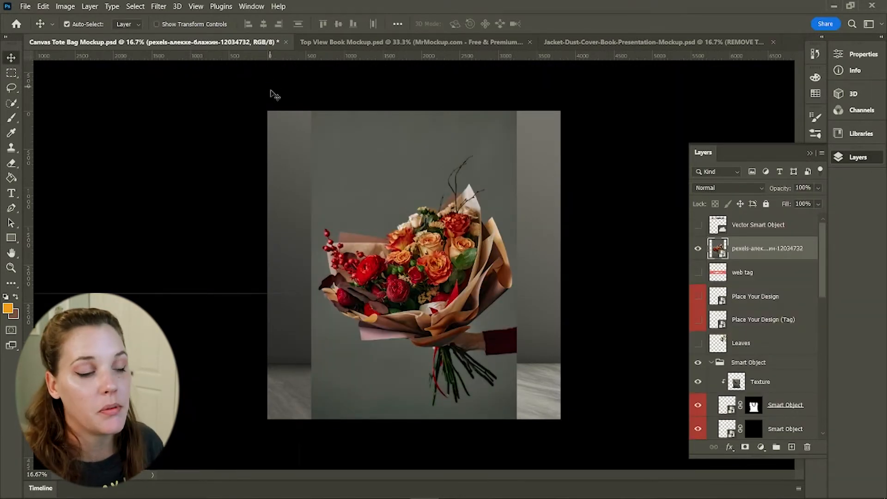
Select the bouquet as the subject, invert the selection and delete the photo's background
{"action": "left_click", "coordinate": [136, 7]}
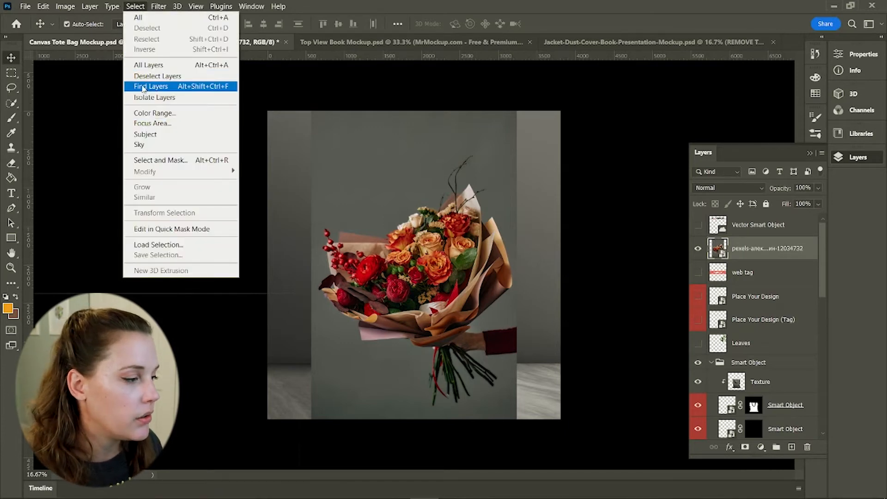
{"action": "left_click", "coordinate": [145, 134]}
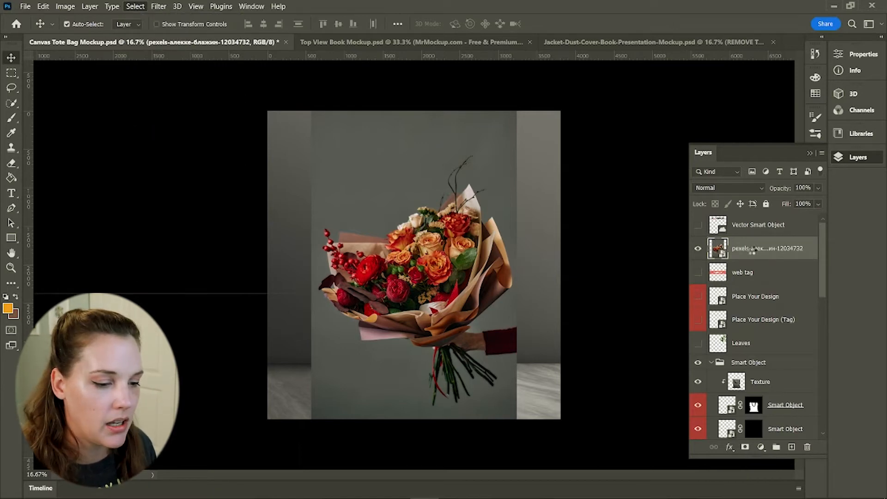
{"action": "key", "text": "w"}
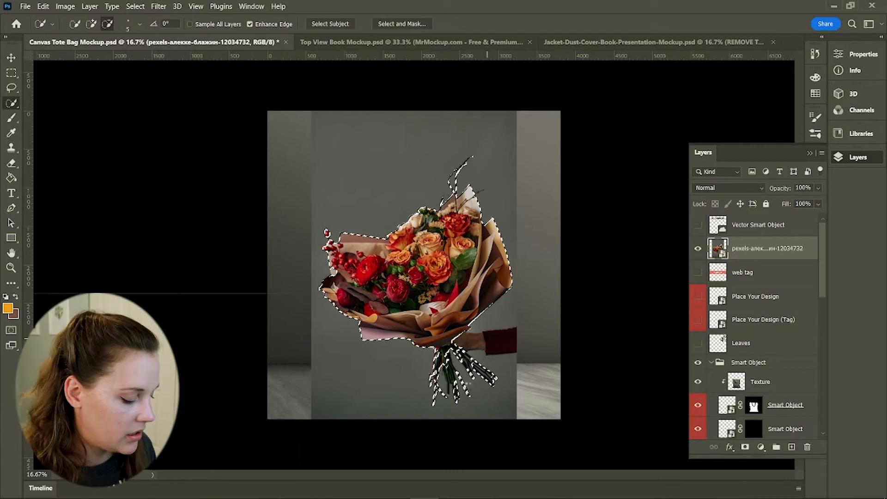
{"action": "key", "text": "ctrl+shift+i"}
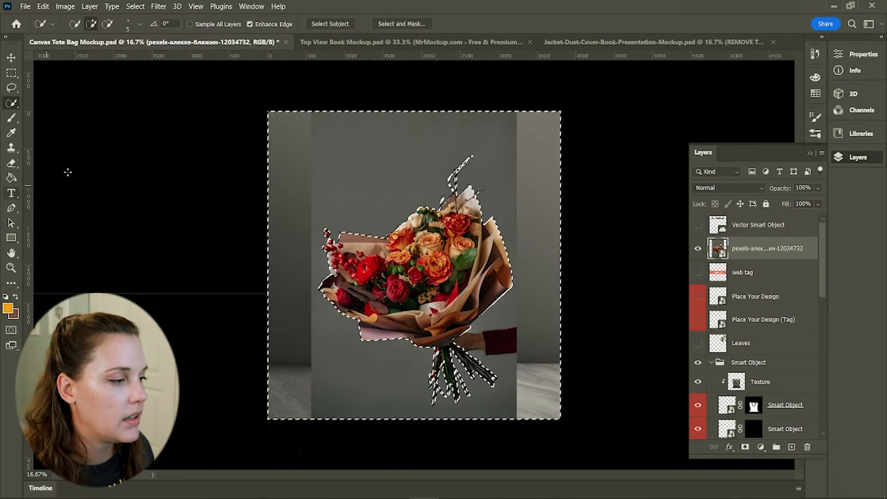
{"action": "right_click", "coordinate": [792, 248]}
{"action": "left_click", "coordinate": [729, 248]}
{"action": "key", "text": "Delete"}
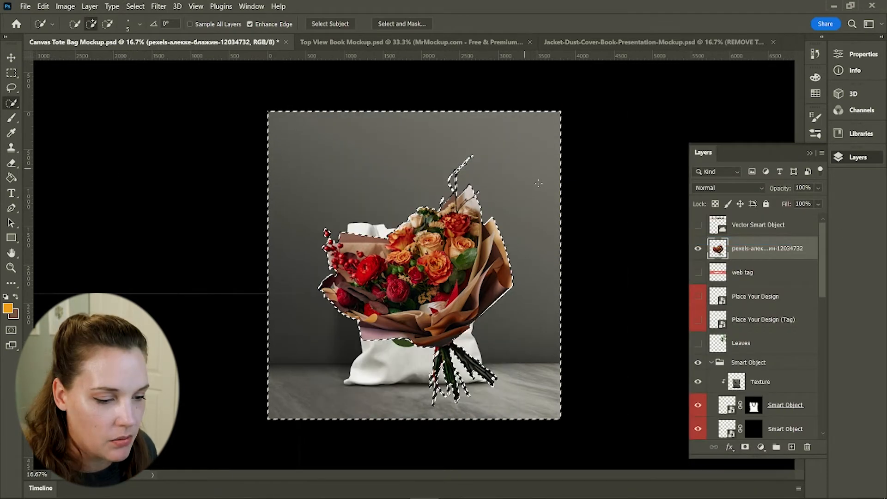
{"action": "key", "text": "ctrl+d"}
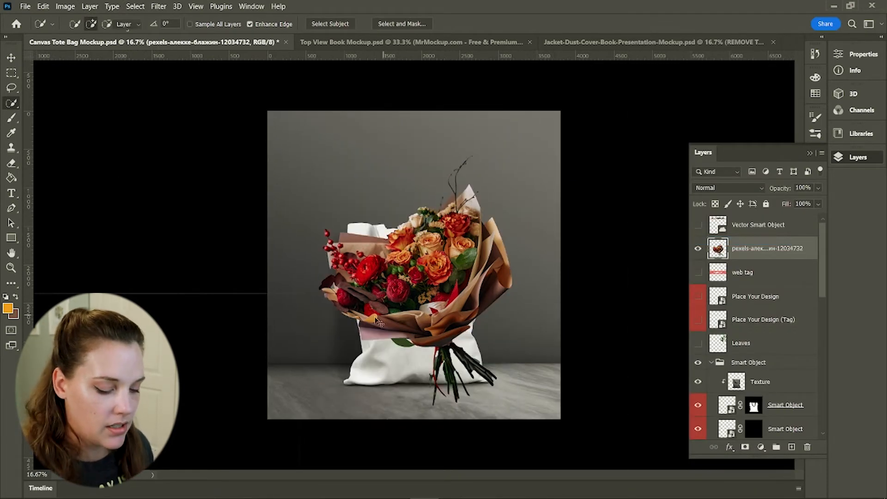
Move, rotate and scale the bouquet so its stems sit in the tote bag's opening
{"action": "key", "text": "v"}
{"action": "left_click_drag", "start_coordinate": [413, 275], "coordinate": [413, 213]}
{"action": "left_click_drag", "start_coordinate": [478, 128], "coordinate": [483, 198]}
{"action": "key", "text": "ctrl+t"}
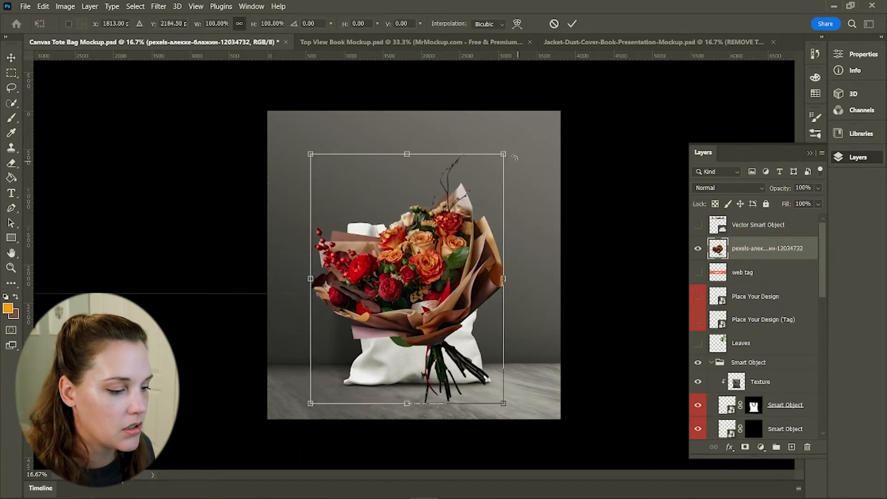
{"action": "left_click_drag", "start_coordinate": [518, 153], "coordinate": [578, 233]}
{"action": "left_click_drag", "start_coordinate": [416, 331], "coordinate": [449, 254]}
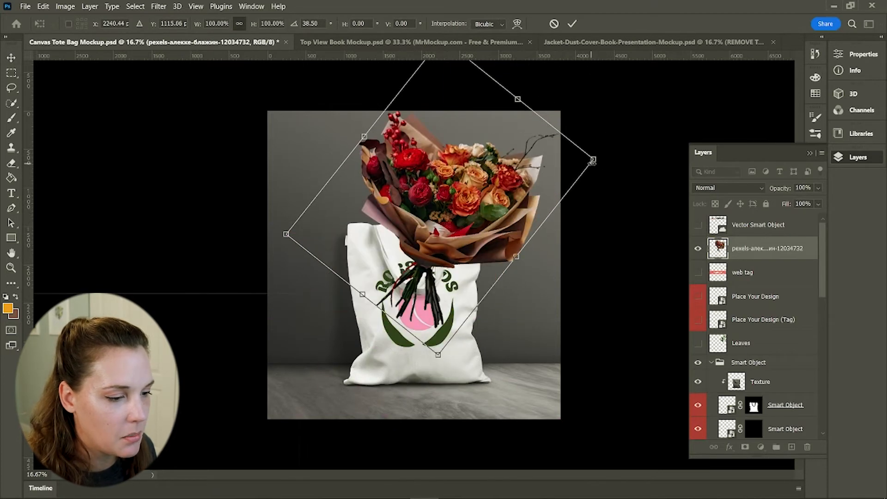
{"action": "left_click_drag", "start_coordinate": [593, 160], "coordinate": [560, 176]}
{"action": "left_click_drag", "start_coordinate": [391, 214], "coordinate": [418, 216]}
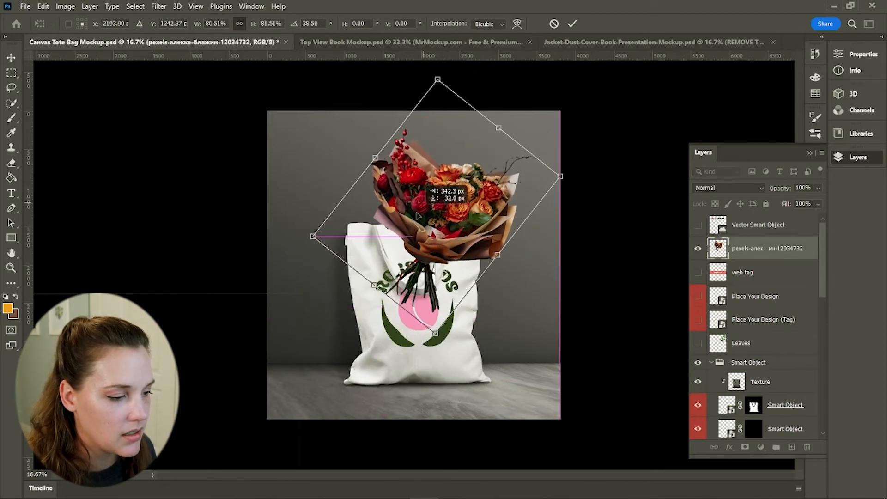
{"action": "left_click_drag", "start_coordinate": [561, 179], "coordinate": [545, 186]}
{"action": "left_click_drag", "start_coordinate": [417, 242], "coordinate": [472, 214]}
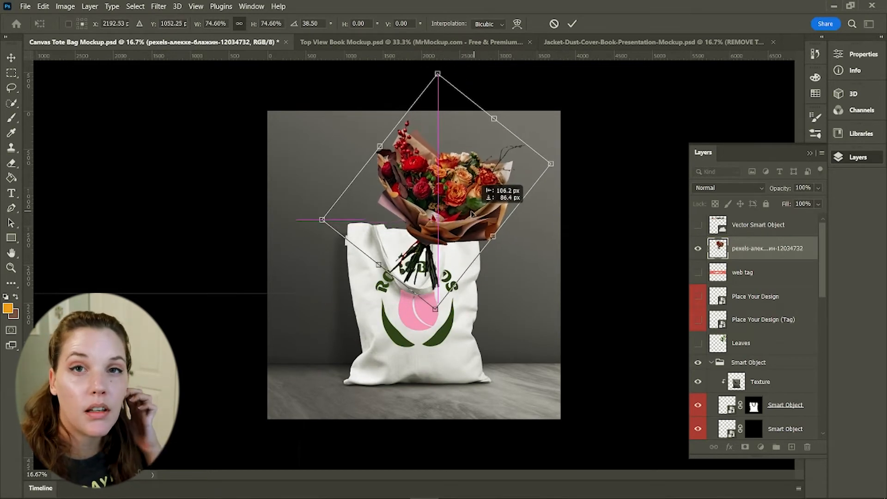
{"action": "left_click", "coordinate": [575, 24]}
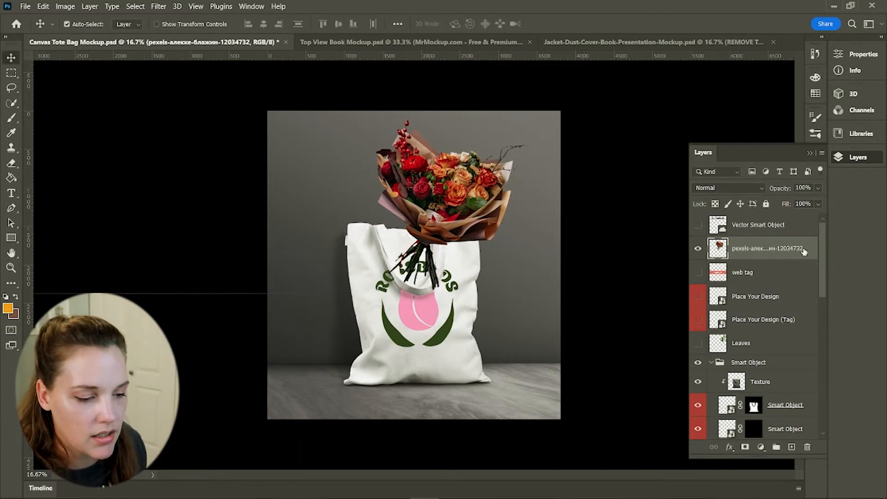
Set the bouquet layer's exposure to +0.29 and lower its gamma correction
{"action": "scroll", "coordinate": [777, 249], "scroll_direction": "down", "scroll_amount": 1}
{"action": "left_click", "coordinate": [66, 7]}
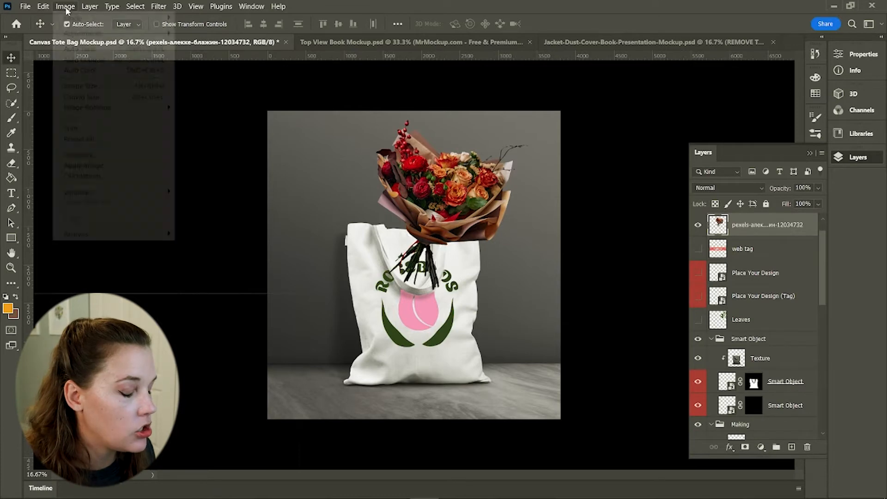
{"action": "mouse_move", "coordinate": [119, 37]}
{"action": "left_click", "coordinate": [222, 65]}
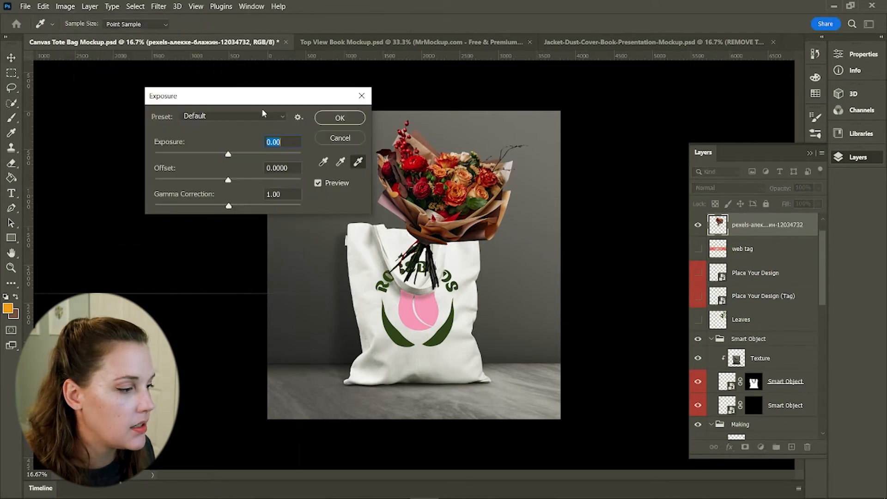
{"action": "left_click_drag", "start_coordinate": [258, 98], "coordinate": [203, 86]}
{"action": "left_click", "coordinate": [194, 106]}
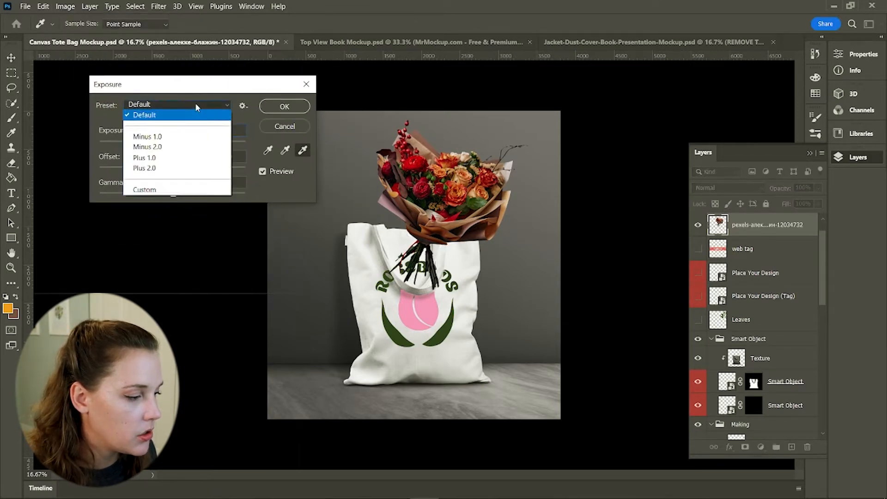
{"action": "left_click", "coordinate": [195, 104]}
{"action": "left_click_drag", "start_coordinate": [173, 143], "coordinate": [176, 144]}
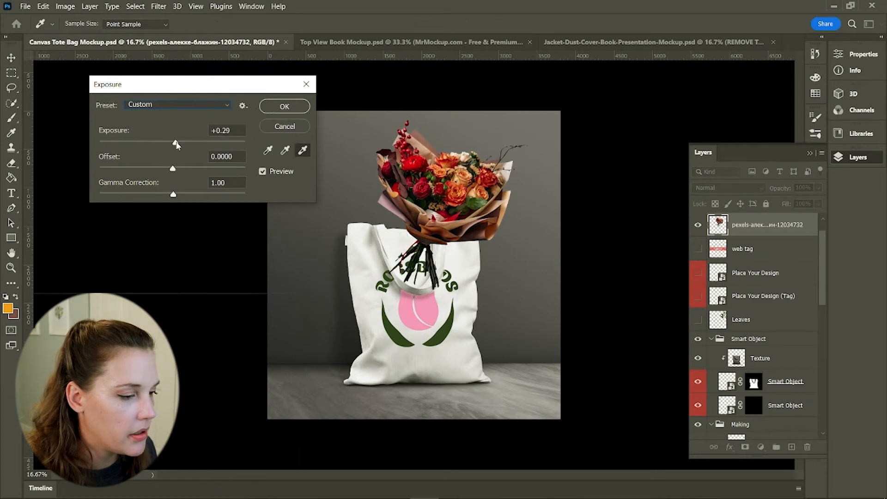
{"action": "left_click_drag", "start_coordinate": [174, 195], "coordinate": [163, 192]}
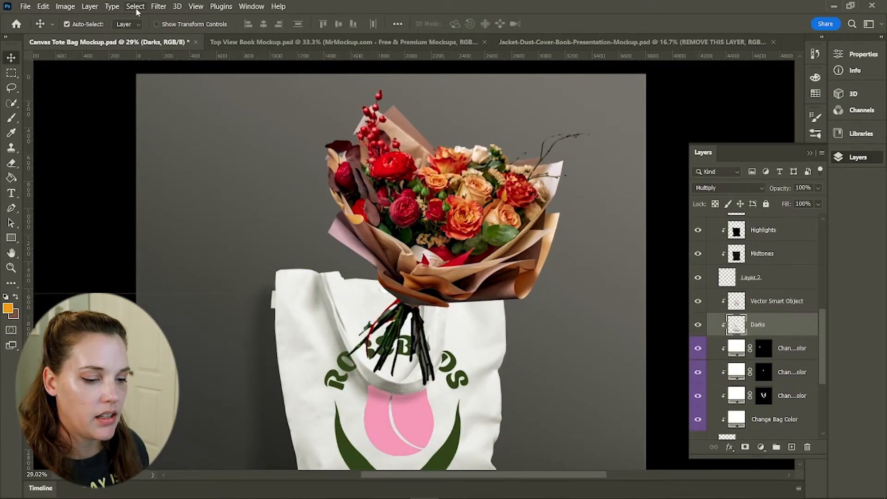
Select the bag as the subject and delete the bouquet's overlapping part so the stems sit inside the bag
{"action": "left_click", "coordinate": [136, 7]}
{"action": "left_click", "coordinate": [163, 136]}
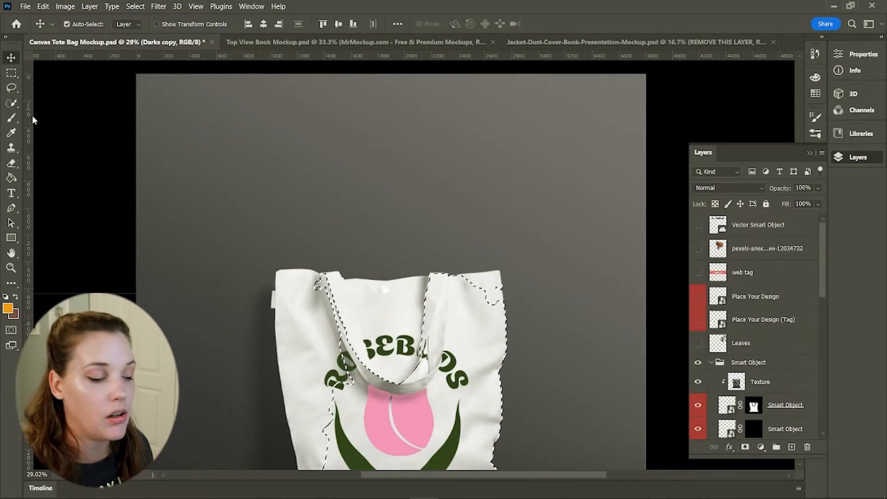
{"action": "left_click", "coordinate": [11, 88]}
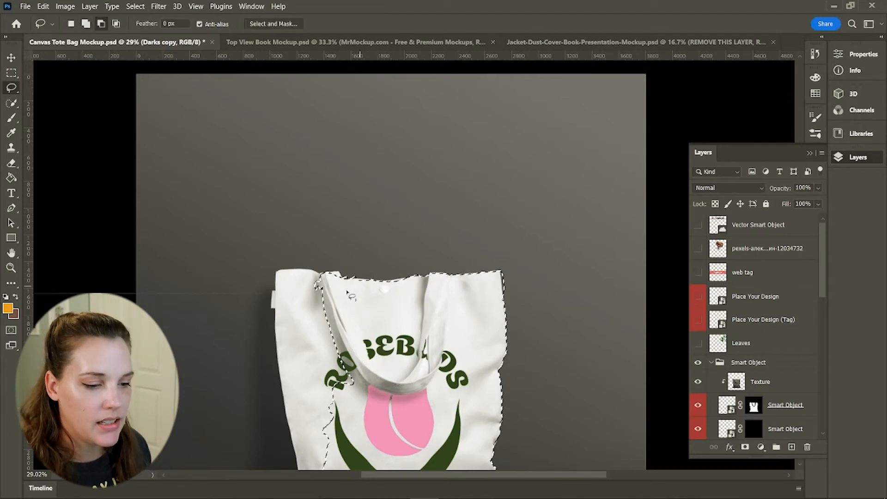
{"action": "left_click", "coordinate": [697, 248]}
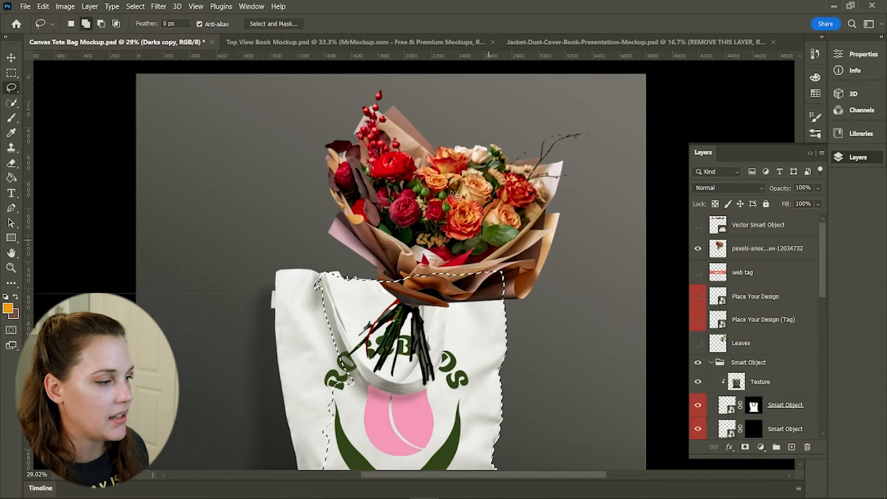
{"action": "left_click", "coordinate": [764, 252]}
{"action": "key", "text": "Delete"}
{"action": "key", "text": "ctrl+d"}
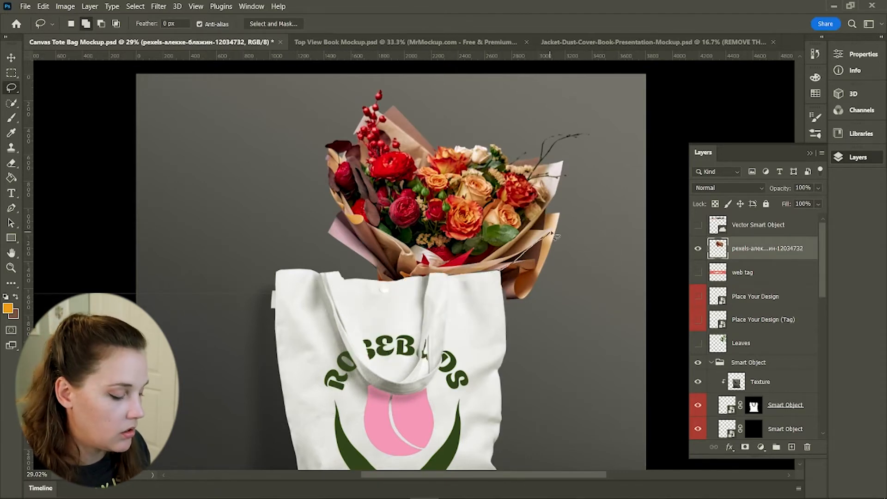
Lasso and delete the stray bit of bouquet wrapping beside the bag's edge
{"action": "left_click_drag", "start_coordinate": [500, 274], "coordinate": [501, 275]}
{"action": "key", "text": "Delete"}
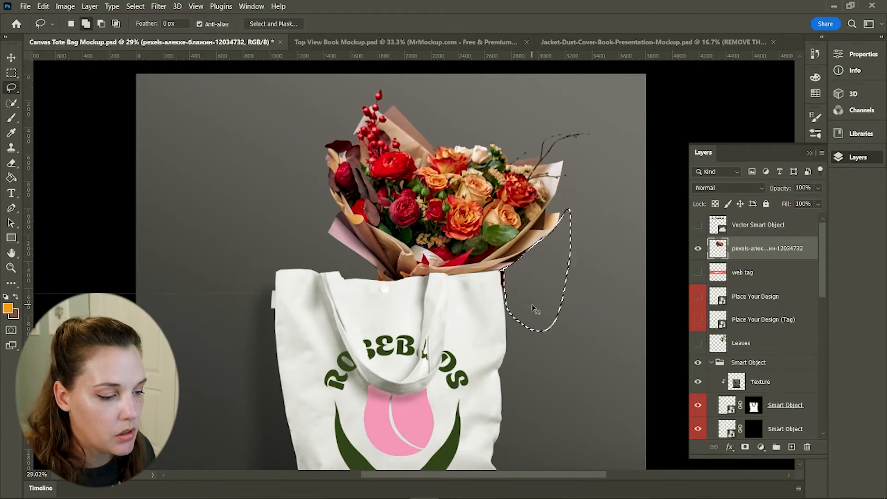
{"action": "key", "text": "ctrl+d"}
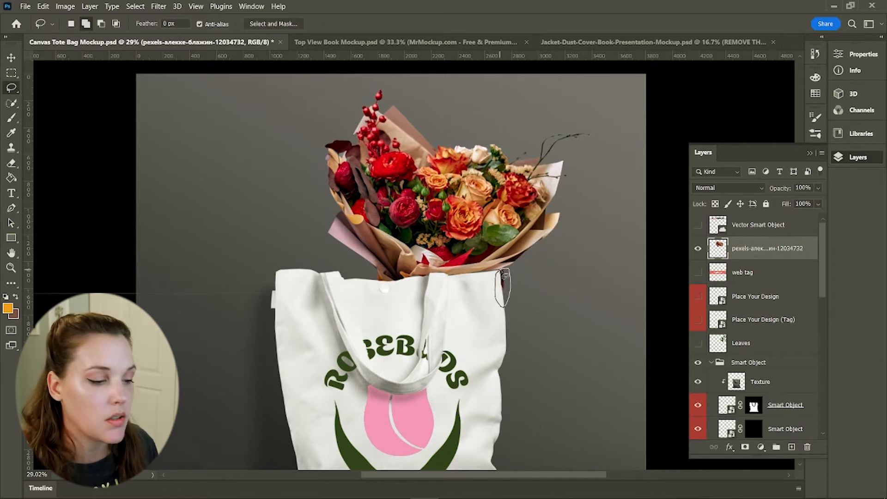
Duplicate the bouquet layer, give the lower copy a black Color Overlay, and hide the upper copy
{"action": "scroll", "coordinate": [557, 316], "scroll_direction": "up", "scroll_amount": 1}
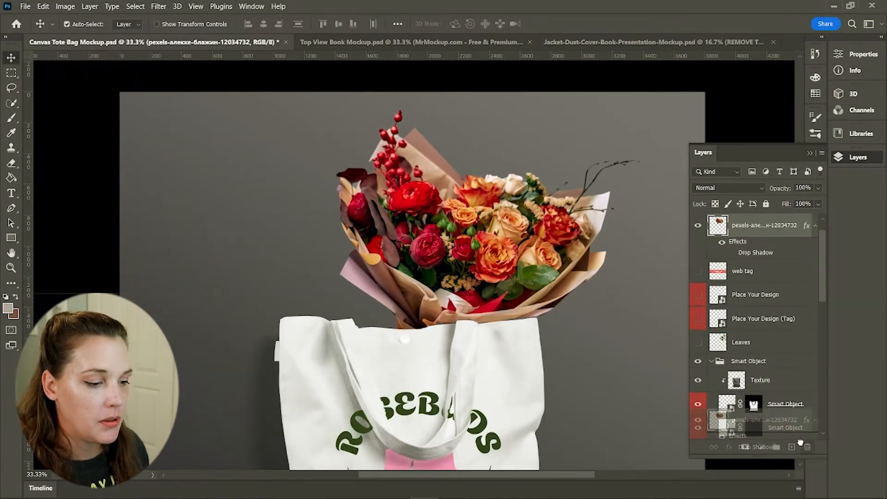
{"action": "key", "text": "ctrl+j"}
{"action": "left_click", "coordinate": [719, 266]}
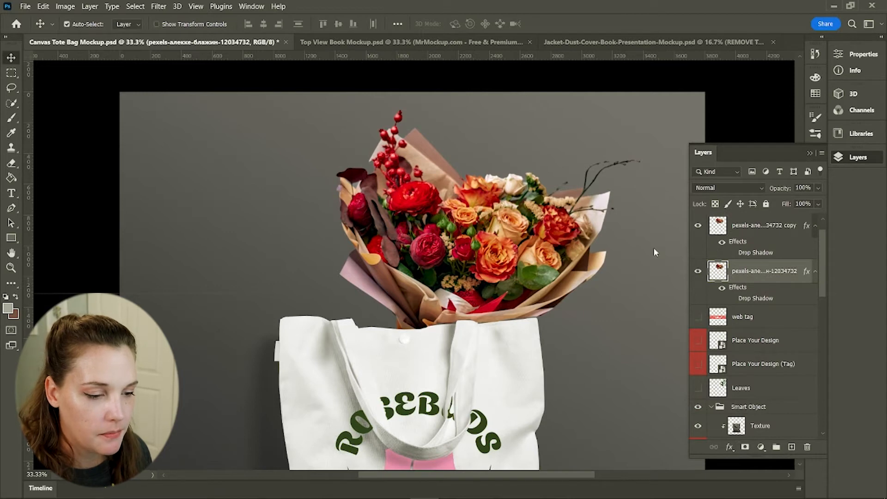
{"action": "left_click", "coordinate": [729, 447]}
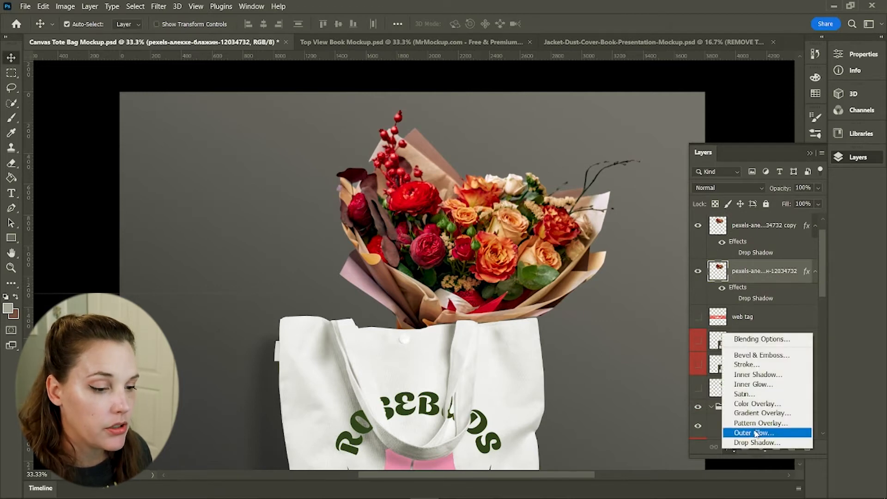
{"action": "left_click", "coordinate": [766, 404]}
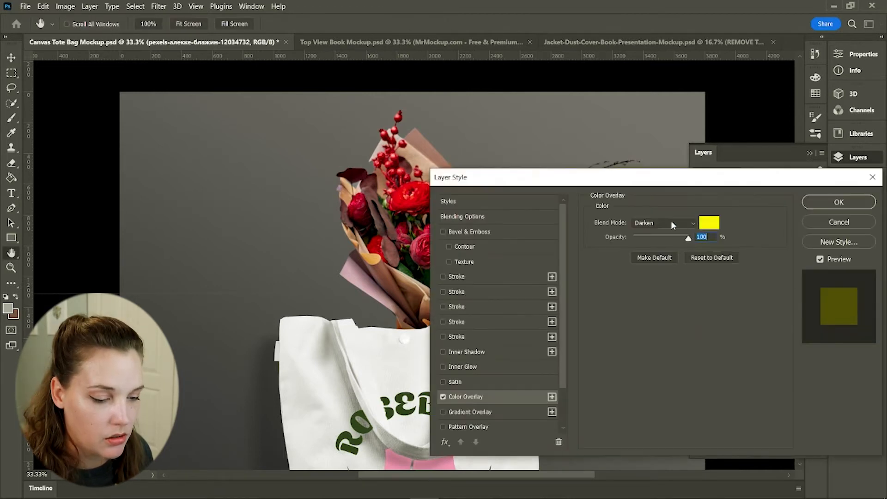
{"action": "left_click", "coordinate": [717, 224]}
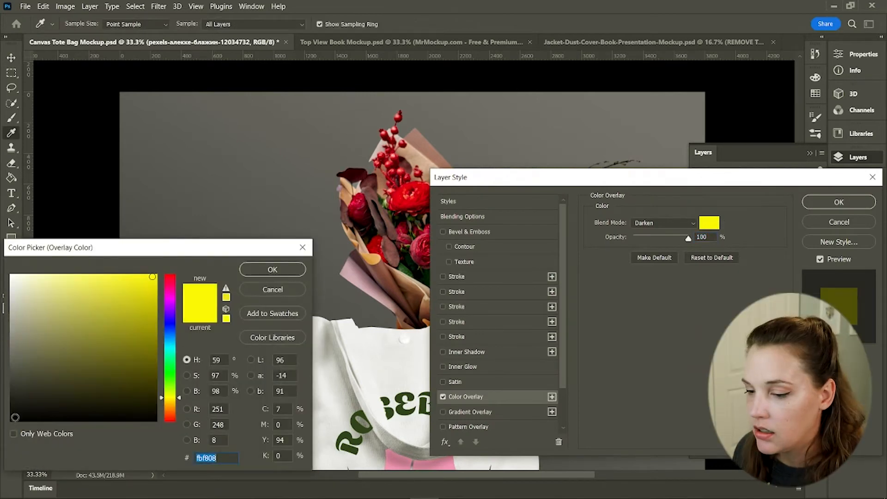
{"action": "left_click", "coordinate": [13, 422]}
{"action": "left_click", "coordinate": [272, 269]}
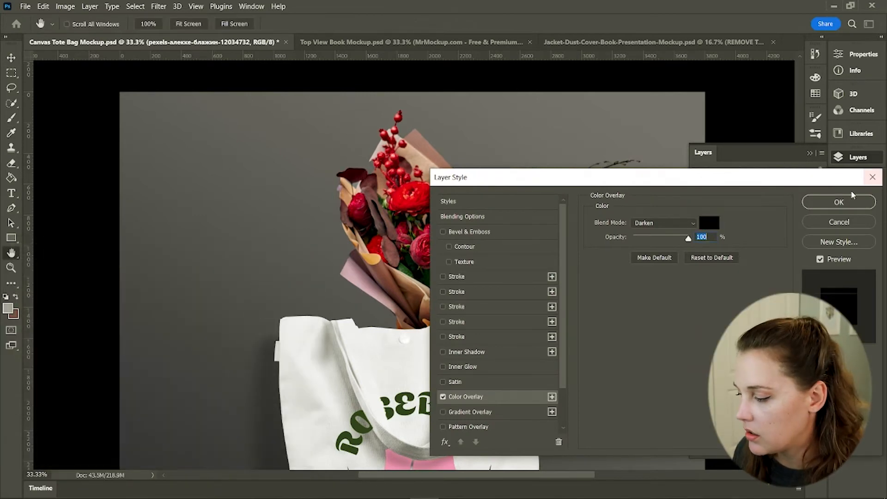
{"action": "left_click", "coordinate": [837, 203]}
{"action": "left_click", "coordinate": [697, 225]}
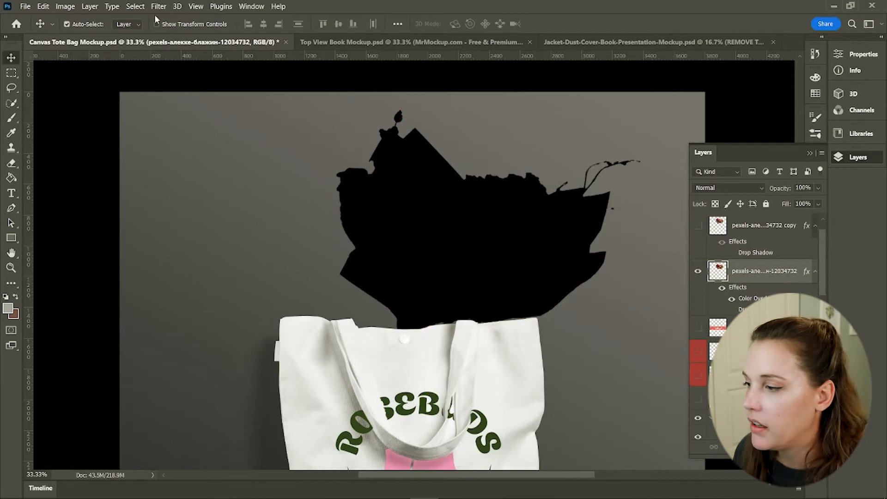
Apply a Gaussian Blur to the black bouquet silhouette to soften it into a shadow
{"action": "left_click", "coordinate": [158, 6]}
{"action": "mouse_move", "coordinate": [226, 169]}
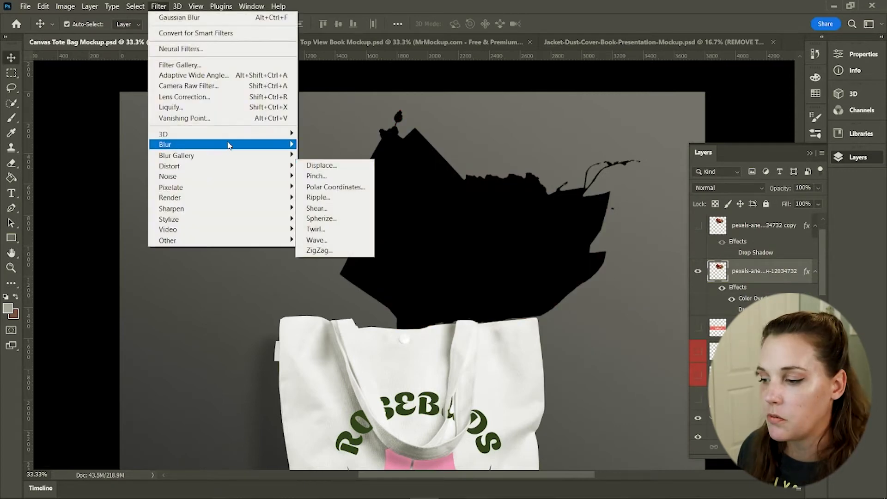
{"action": "mouse_move", "coordinate": [228, 146]}
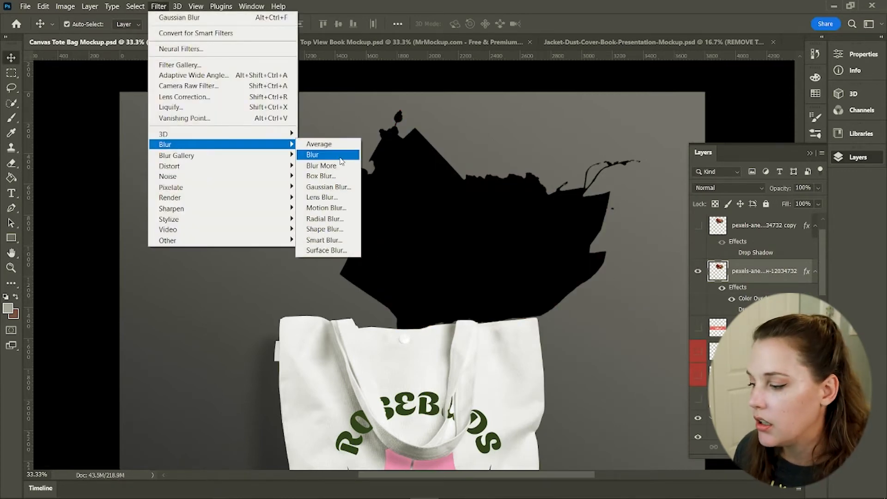
{"action": "left_click", "coordinate": [326, 187]}
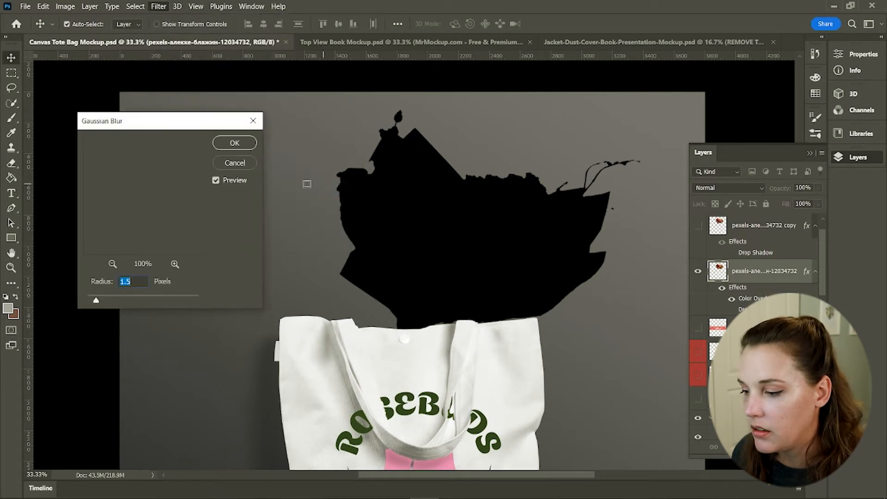
{"action": "left_click_drag", "start_coordinate": [97, 302], "coordinate": [154, 302]}
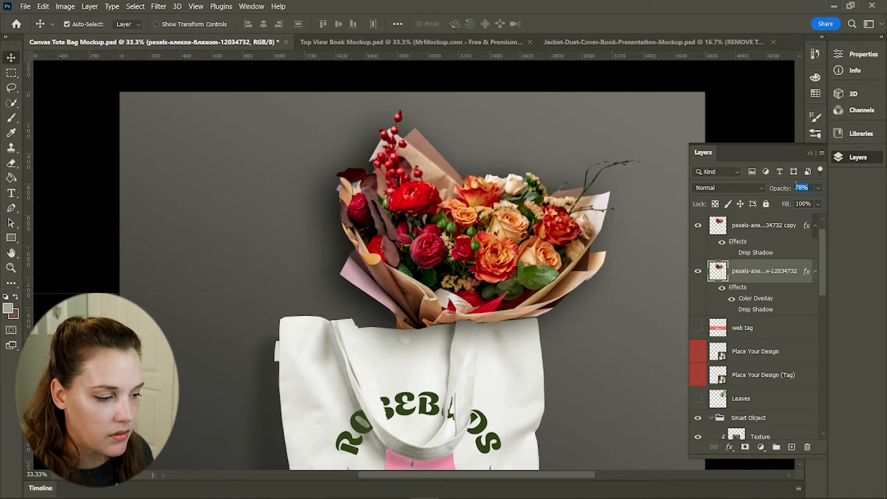
Set the shadow layer's opacity to 75% and collapse the Layers panel
{"action": "type", "text": "75"}
{"action": "key", "text": "Return"}
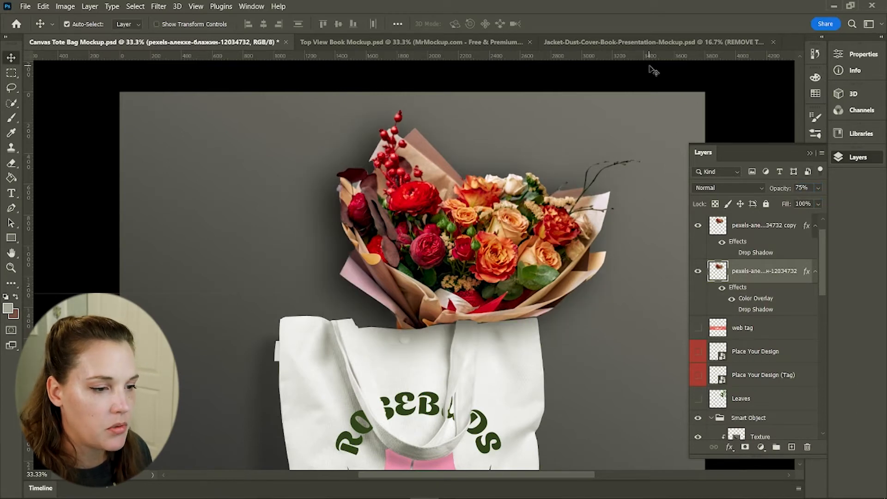
{"action": "left_click", "coordinate": [657, 78]}
{"action": "left_click", "coordinate": [810, 153]}
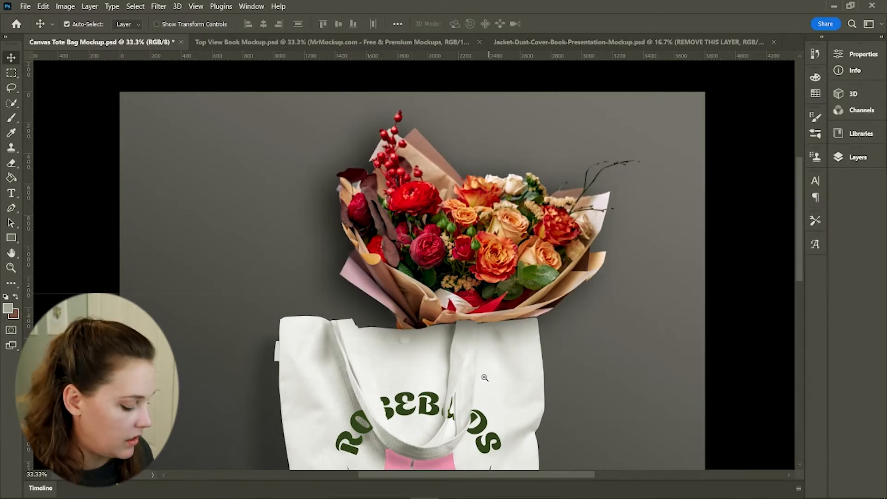
Zoom out, show the Rosebuds logo layer, and move it below the bouquet layers
{"action": "key", "text": "z"}
{"action": "left_click_drag", "start_coordinate": [491, 370], "coordinate": [464, 365]}
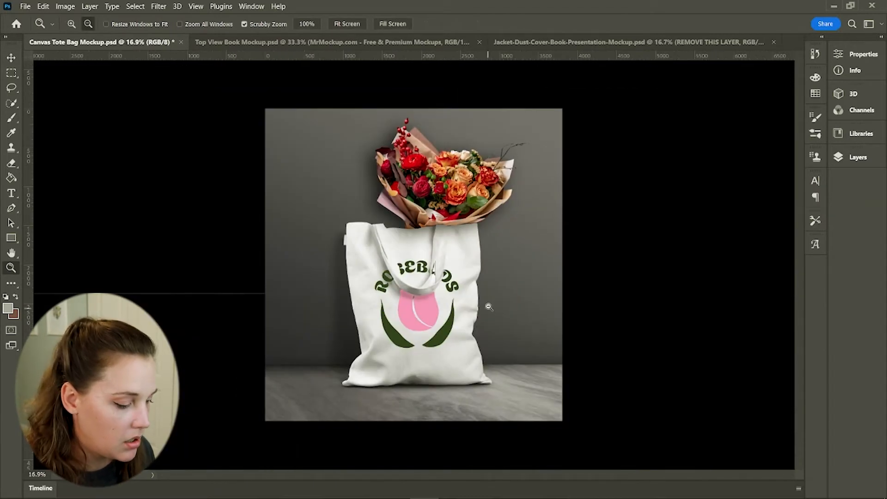
{"action": "key", "text": "v"}
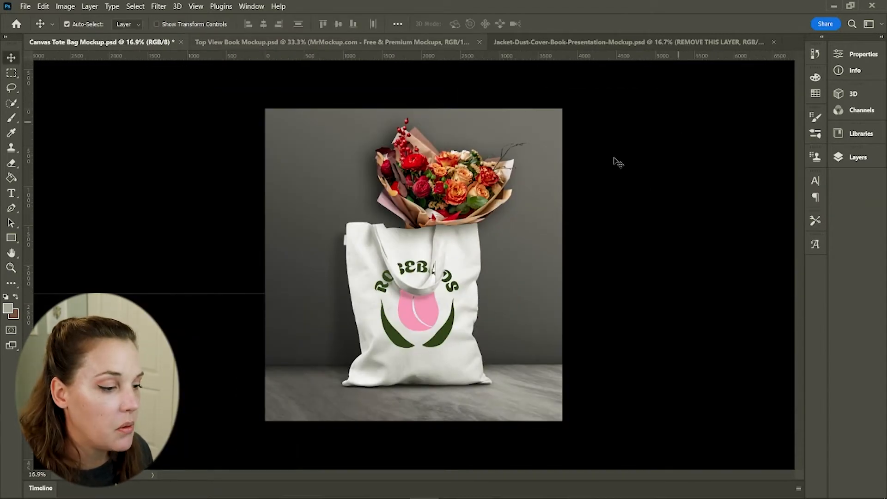
{"action": "left_click", "coordinate": [848, 156]}
{"action": "scroll", "coordinate": [750, 249], "scroll_direction": "up", "scroll_amount": 1}
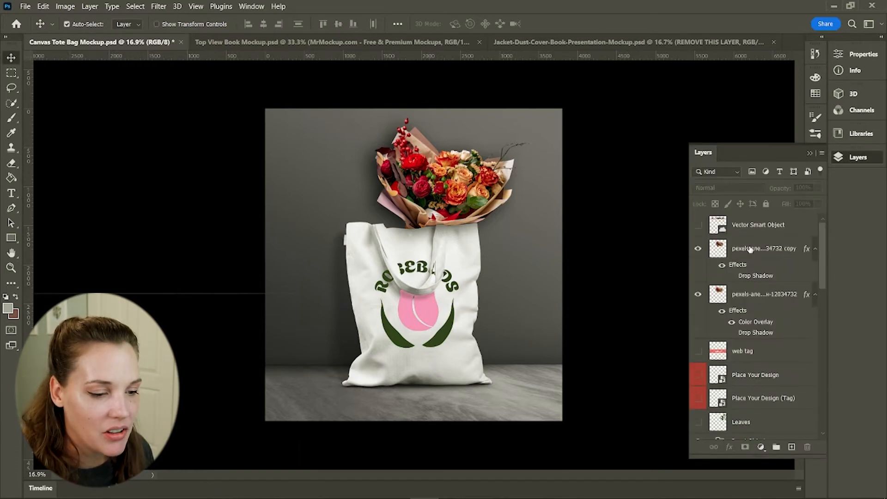
{"action": "left_click", "coordinate": [698, 225]}
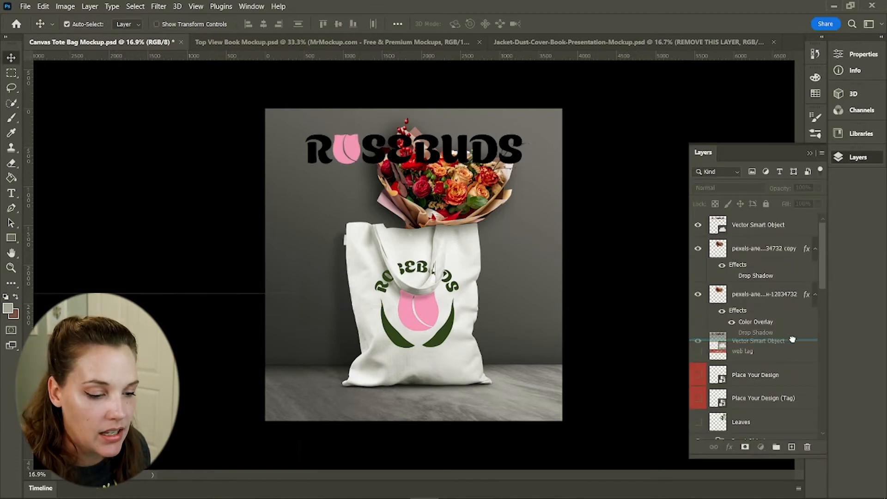
{"action": "left_click_drag", "start_coordinate": [776, 334], "coordinate": [775, 334]}
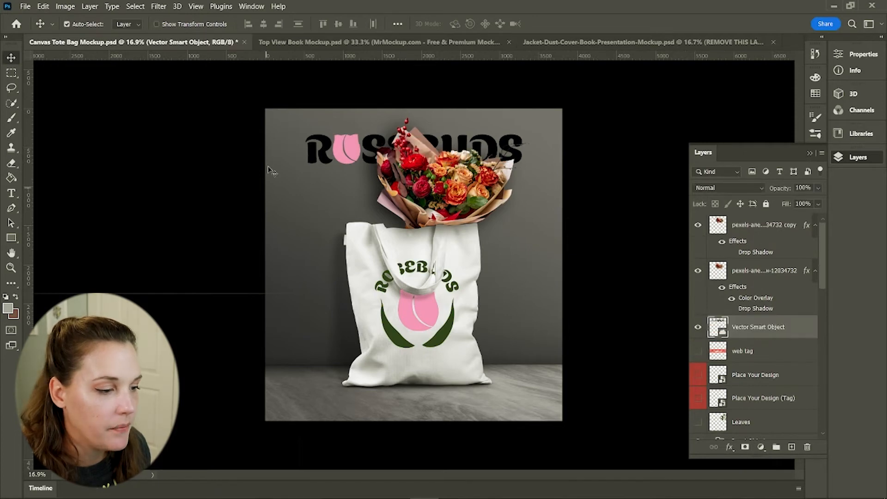
Scale the Rosebuds logo wider across the top of the canvas
{"action": "key", "text": "ctrl+t"}
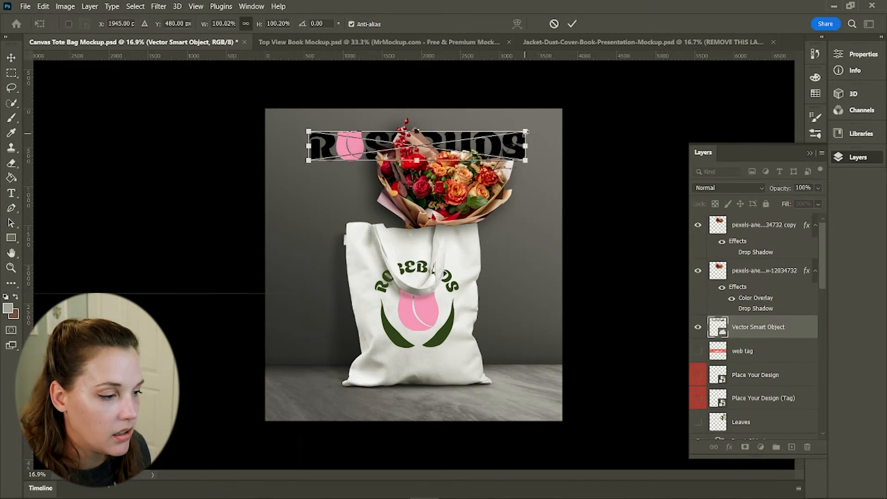
{"action": "left_click_drag", "start_coordinate": [523, 132], "coordinate": [548, 129]}
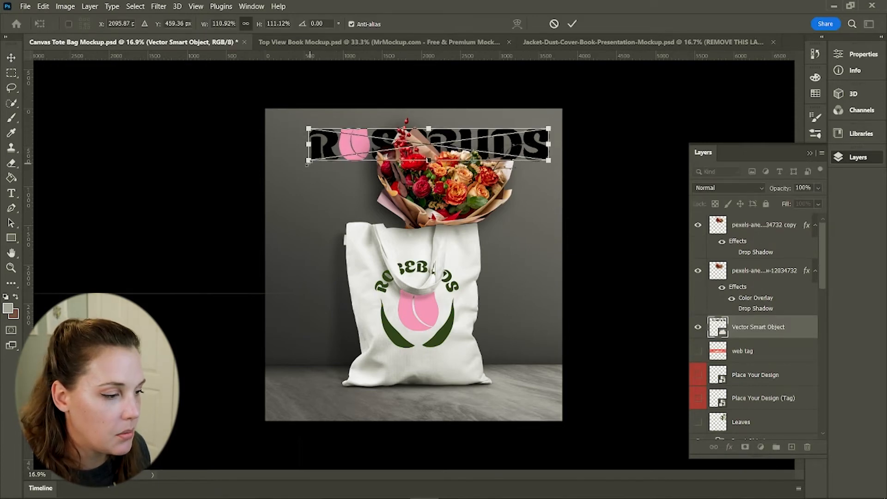
{"action": "left_click_drag", "start_coordinate": [307, 162], "coordinate": [287, 155]}
{"action": "key", "text": "Return"}
{"action": "left_click", "coordinate": [591, 181]}
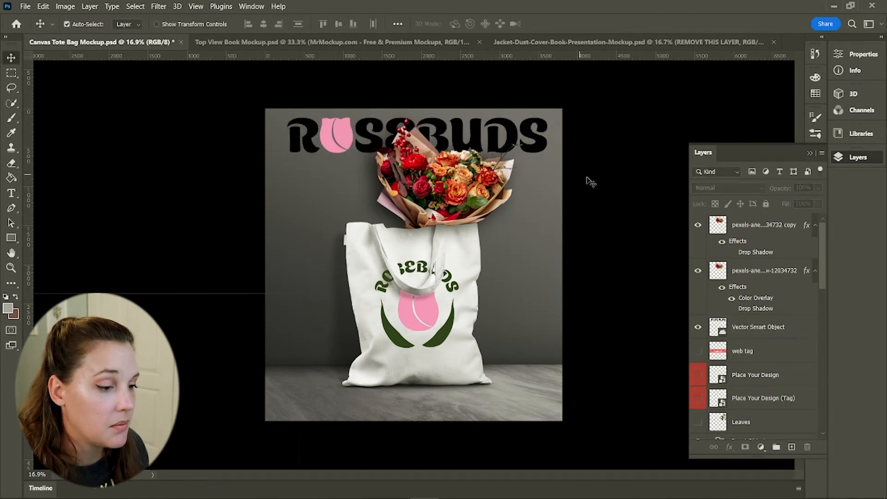
Place the Rosebuds Branding image as the backdrop just above the Change Background Color layer
{"action": "left_click", "coordinate": [314, 226]}
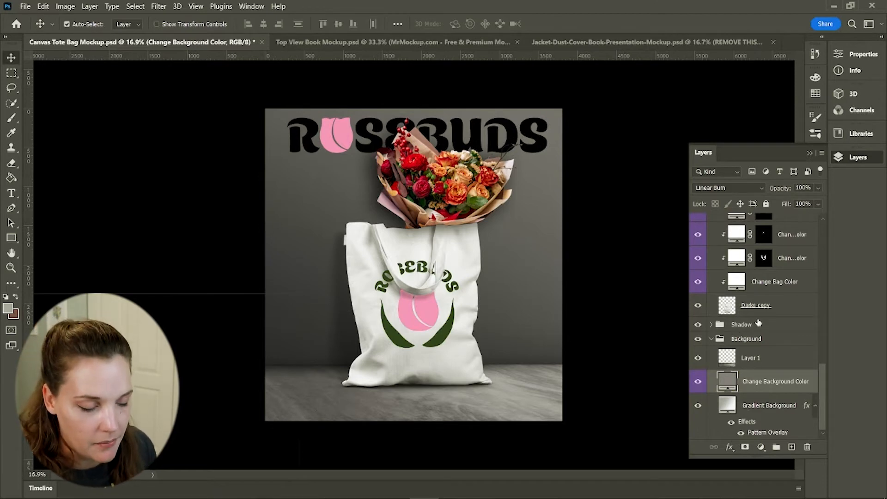
{"action": "scroll", "coordinate": [757, 323], "scroll_direction": "up", "scroll_amount": 1}
{"action": "scroll", "coordinate": [746, 328], "scroll_direction": "down", "scroll_amount": 1}
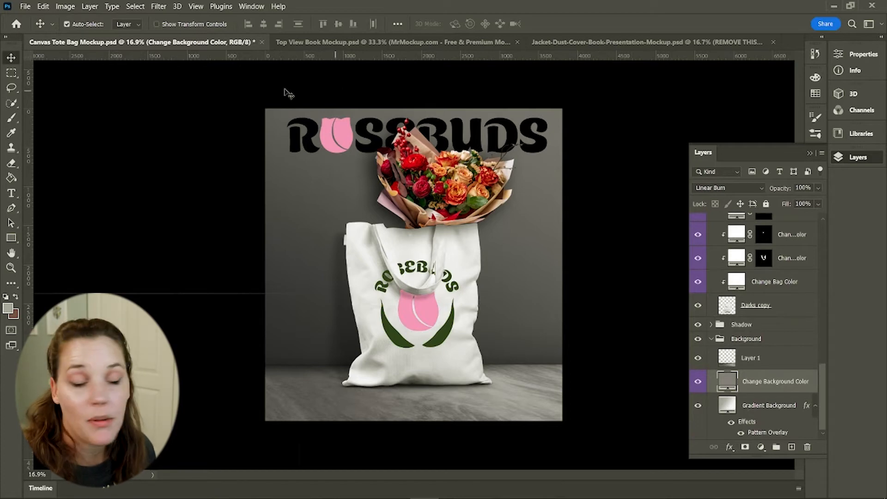
{"action": "left_click", "coordinate": [25, 6]}
{"action": "left_click", "coordinate": [33, 222]}
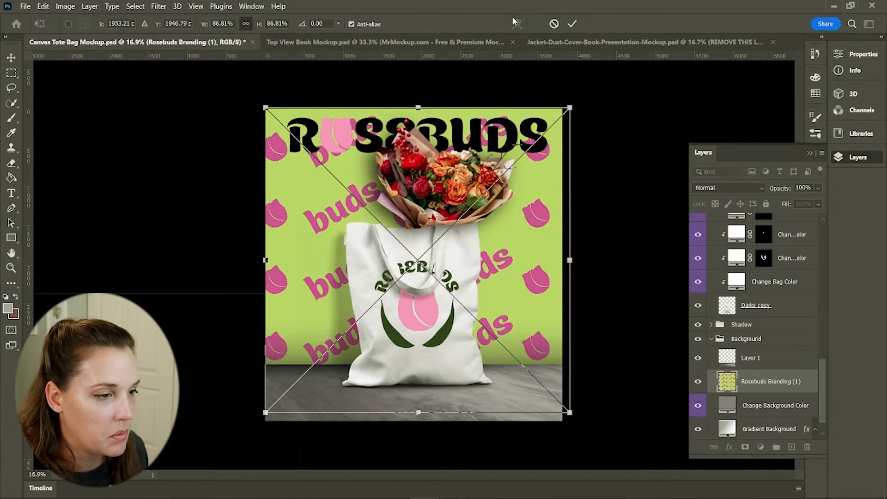
{"action": "left_click", "coordinate": [572, 24]}
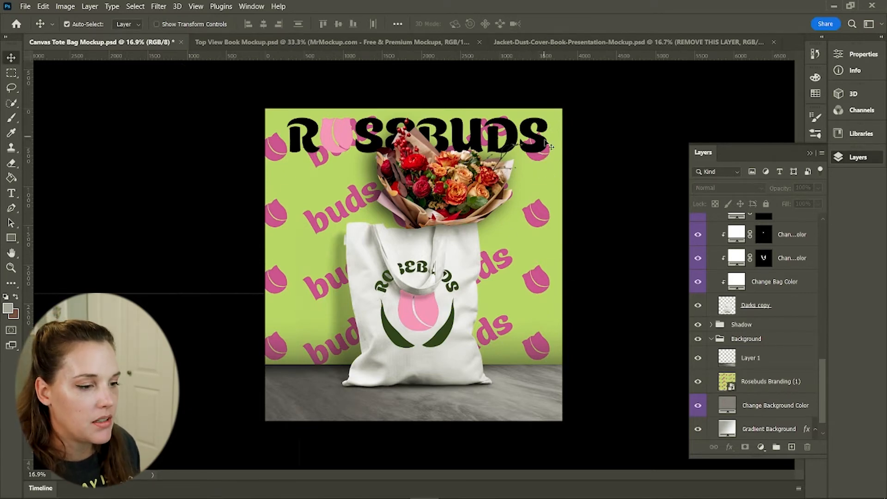
Move the Rosebuds logo onto the floor and perspective-warp it so it lies flat in front of the bag
{"action": "left_click_drag", "start_coordinate": [544, 152], "coordinate": [515, 416]}
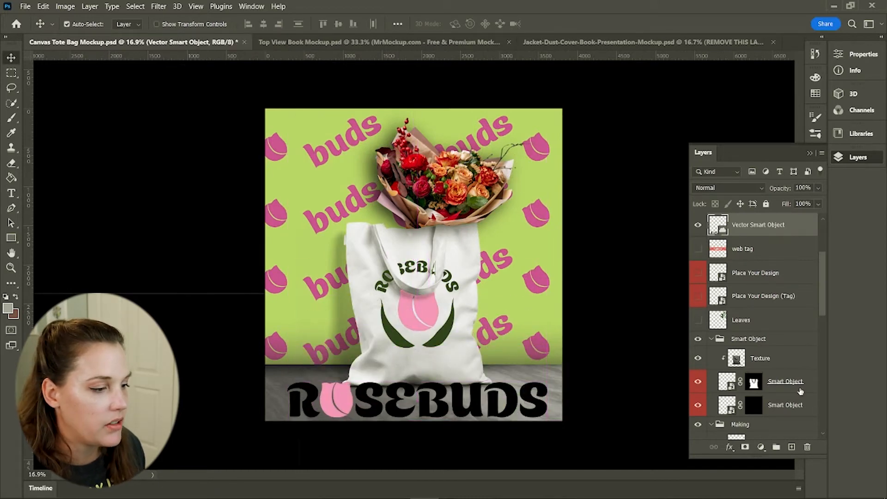
{"action": "left_click", "coordinate": [44, 6]}
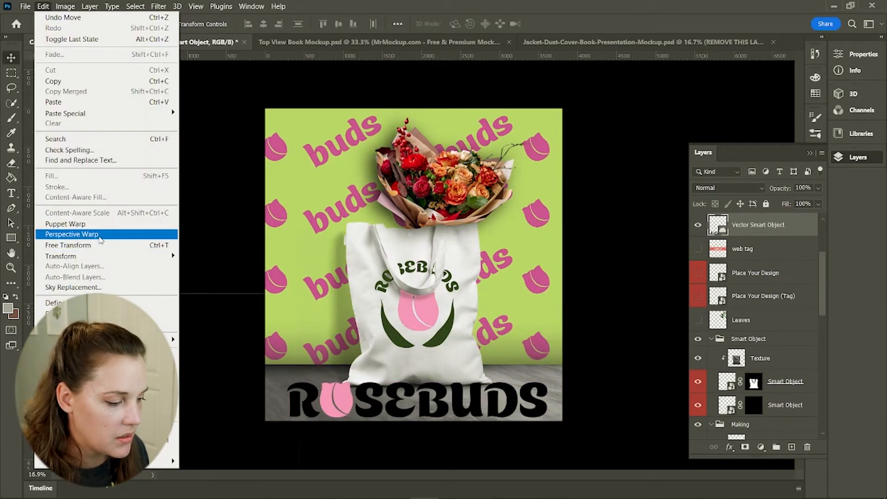
{"action": "left_click", "coordinate": [71, 235]}
{"action": "mouse_move", "coordinate": [288, 383]}
{"action": "left_mouse_down"}
{"action": "mouse_move", "coordinate": [351, 448]}
{"action": "mouse_move", "coordinate": [552, 418]}
{"action": "left_mouse_up"}
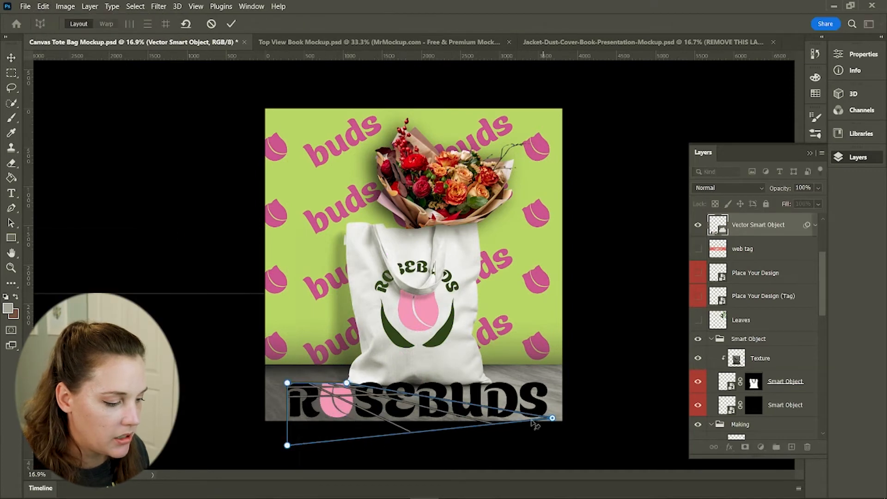
{"action": "left_click_drag", "start_coordinate": [346, 382], "coordinate": [549, 381]}
{"action": "left_click_drag", "start_coordinate": [287, 445], "coordinate": [287, 420]}
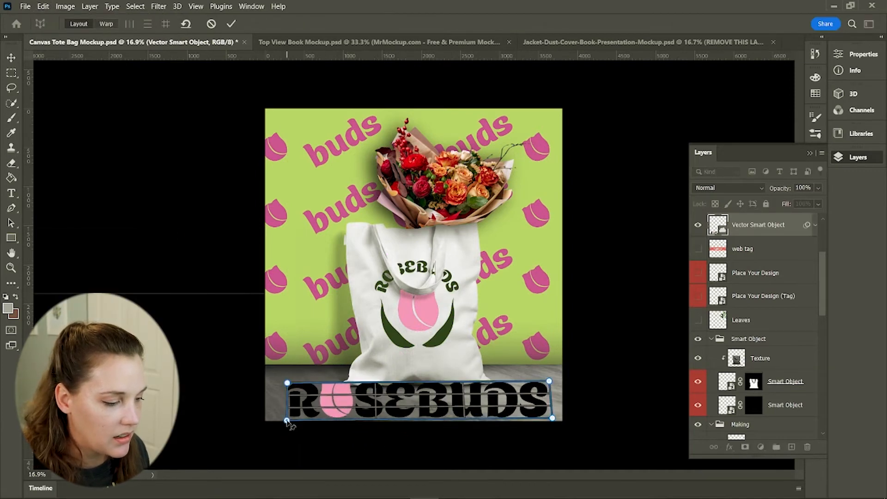
{"action": "left_click_drag", "start_coordinate": [287, 383], "coordinate": [284, 379]}
{"action": "left_click", "coordinate": [107, 24]}
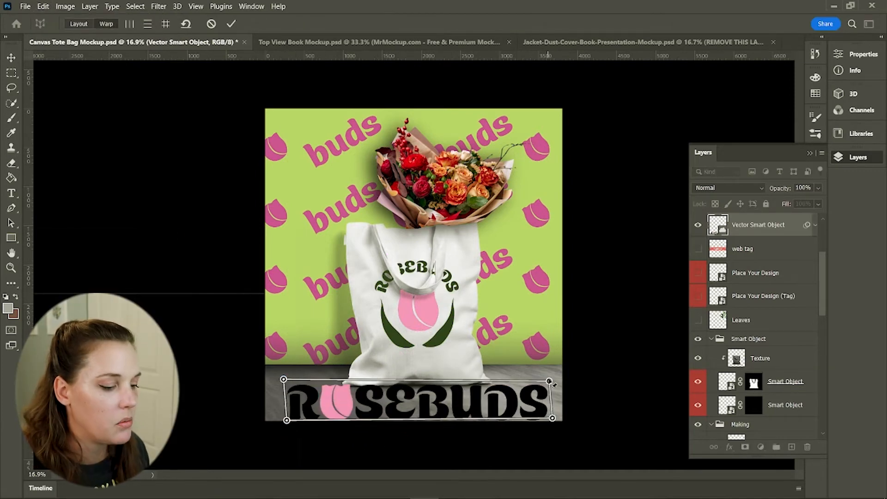
{"action": "left_click_drag", "start_coordinate": [549, 381], "coordinate": [541, 389]}
{"action": "left_click_drag", "start_coordinate": [284, 380], "coordinate": [286, 386]}
{"action": "left_click_drag", "start_coordinate": [553, 417], "coordinate": [531, 392]}
{"action": "left_click_drag", "start_coordinate": [287, 387], "coordinate": [294, 422]}
{"action": "key", "text": "Return"}
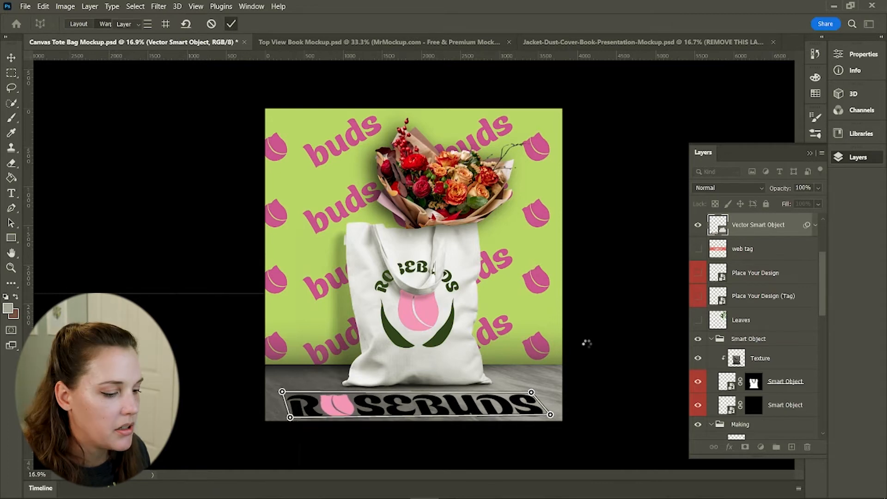
{"action": "key", "text": "Return"}
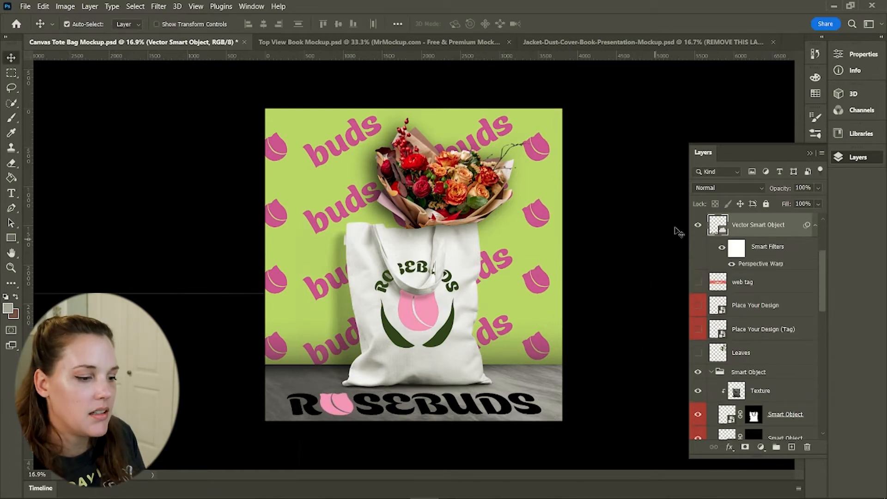
Add a Color Overlay to the floor layer using a green sampled from the backdrop
{"action": "left_click", "coordinate": [536, 272]}
{"action": "left_click", "coordinate": [730, 447]}
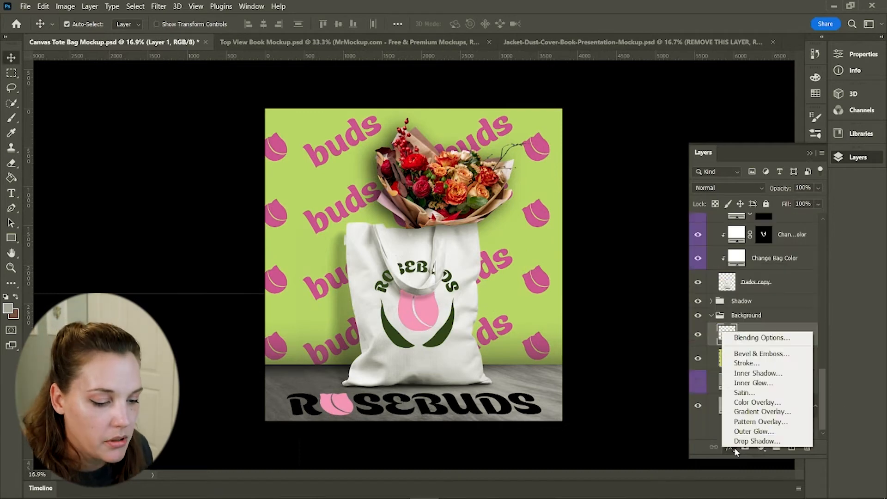
{"action": "left_click", "coordinate": [752, 404]}
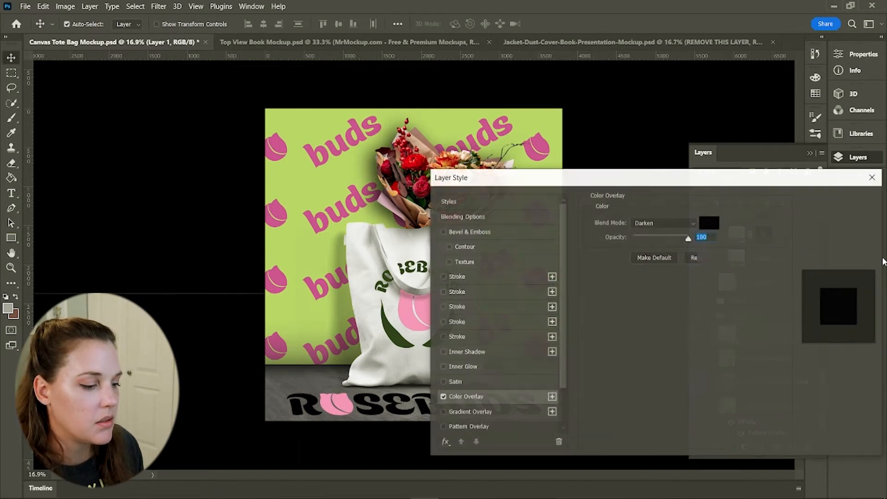
{"action": "left_click_drag", "start_coordinate": [593, 177], "coordinate": [657, 36]}
{"action": "left_click", "coordinate": [772, 82]}
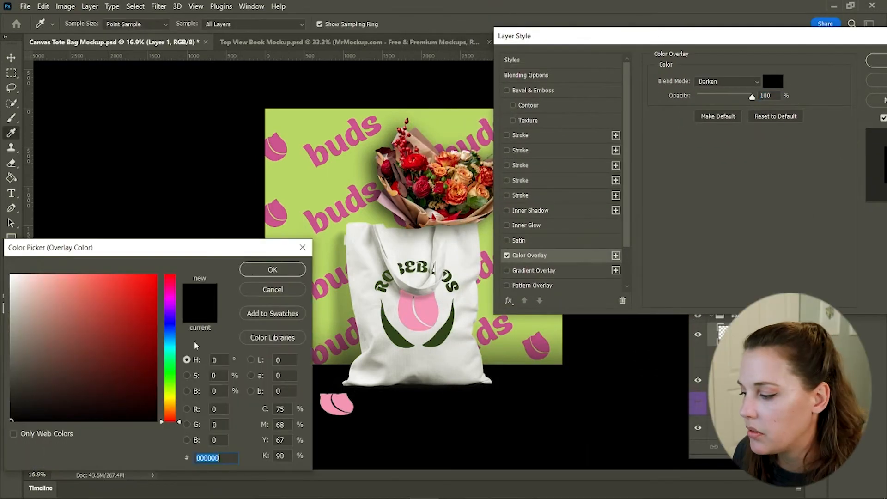
{"action": "left_click", "coordinate": [334, 213]}
{"action": "left_click", "coordinate": [331, 185]}
{"action": "left_click", "coordinate": [272, 270]}
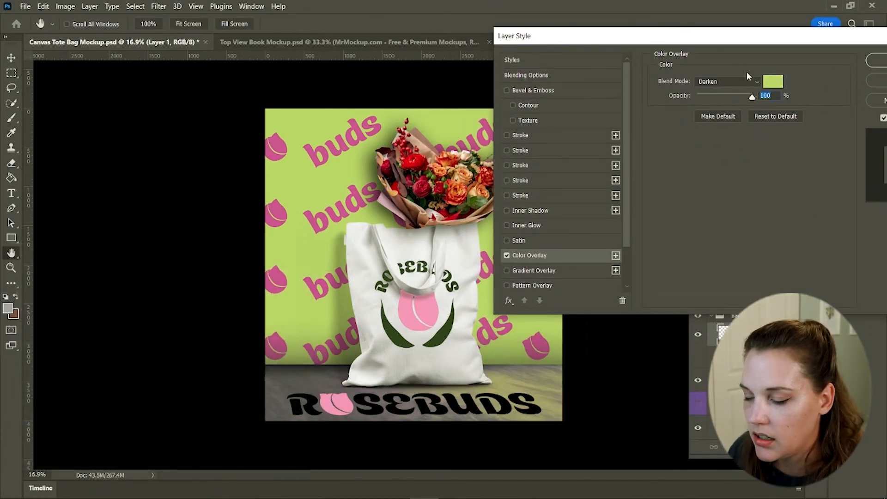
Set the floor's color overlay to Overlay blend mode at 48% opacity
{"action": "left_click", "coordinate": [739, 82]}
{"action": "left_click", "coordinate": [737, 87]}
{"action": "left_click", "coordinate": [737, 84]}
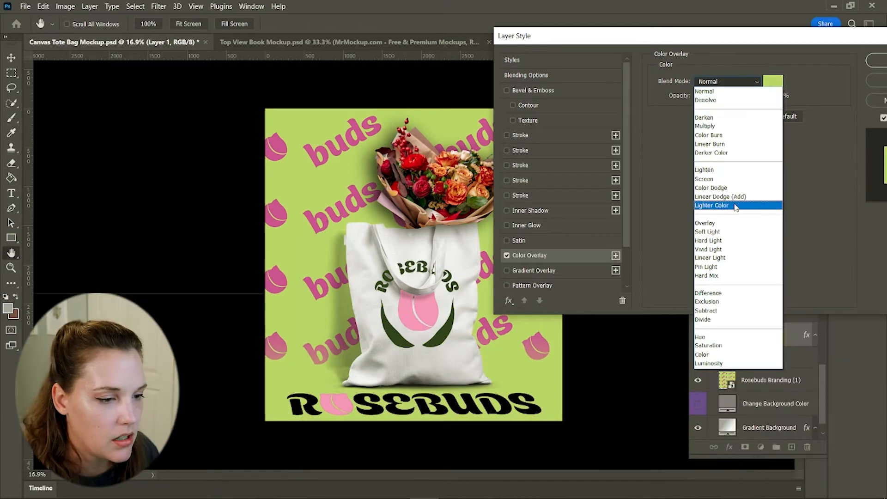
{"action": "left_click", "coordinate": [725, 227]}
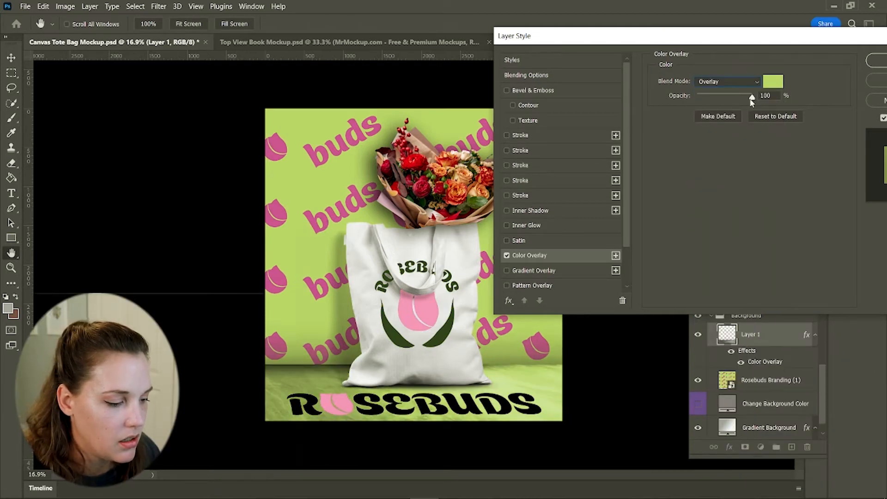
{"action": "left_click_drag", "start_coordinate": [752, 98], "coordinate": [724, 99]}
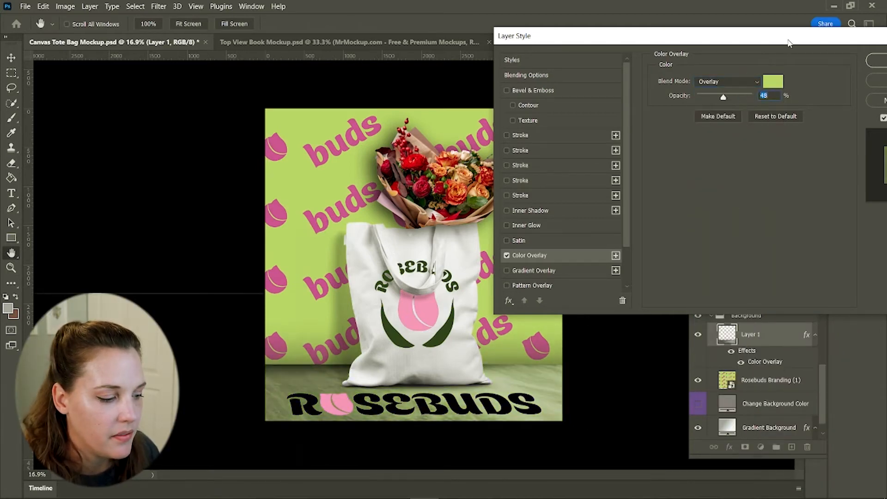
{"action": "left_click_drag", "start_coordinate": [789, 43], "coordinate": [734, 42]}
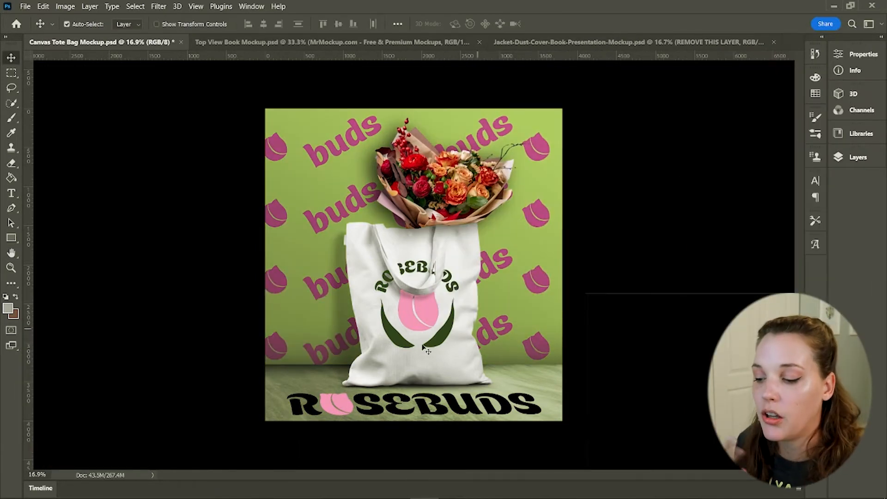
Add a Color Overlay of #dac77b to the Change Bag Color layer
{"action": "left_click", "coordinate": [857, 157]}
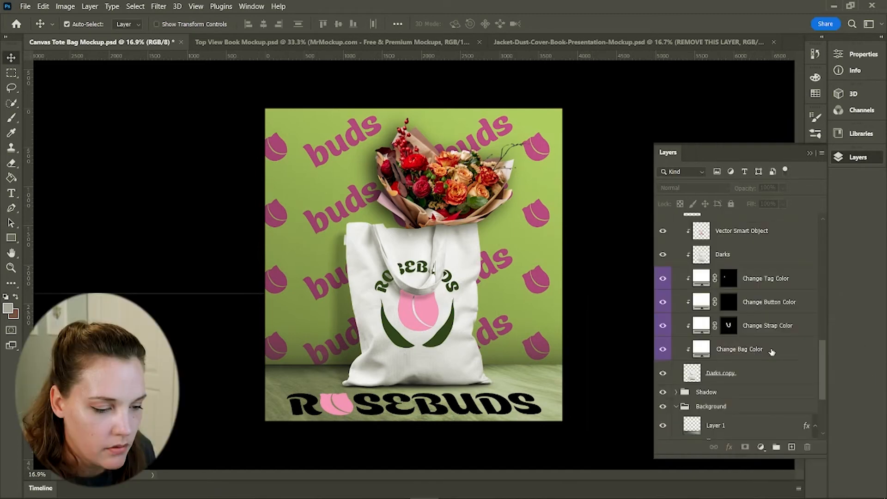
{"action": "left_click", "coordinate": [709, 355]}
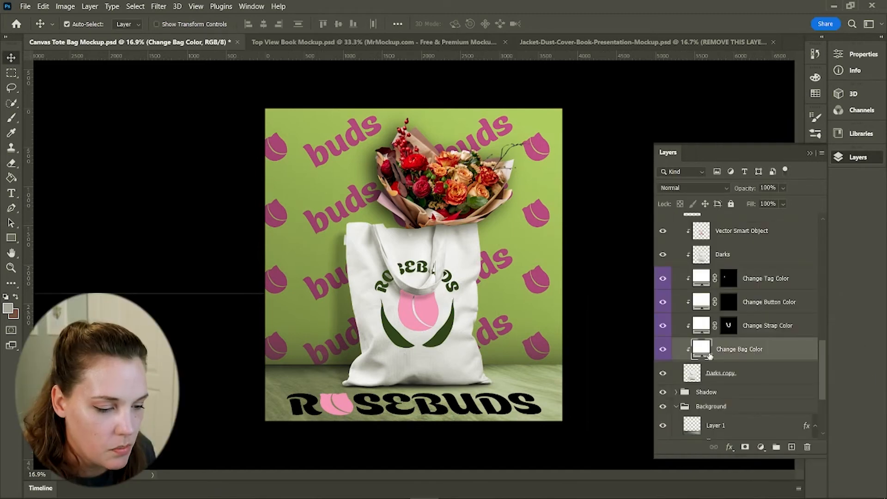
{"action": "left_click", "coordinate": [729, 447]}
{"action": "left_click", "coordinate": [753, 411]}
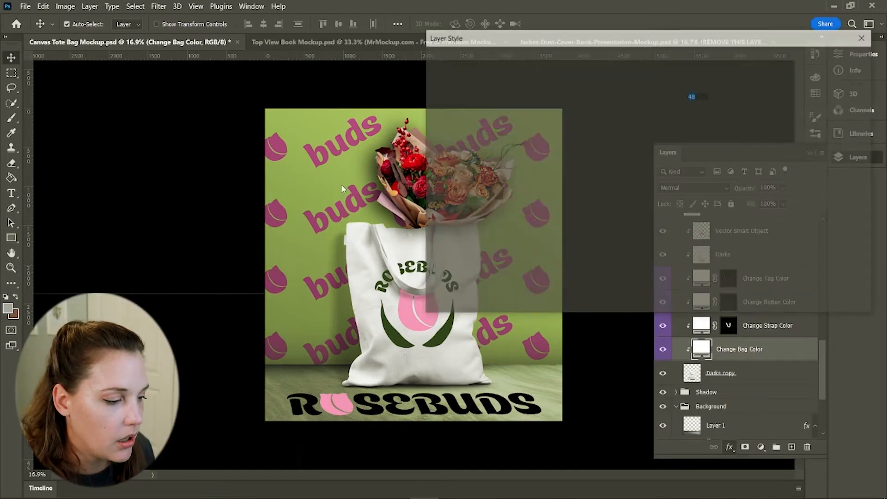
{"action": "left_click", "coordinate": [738, 108]}
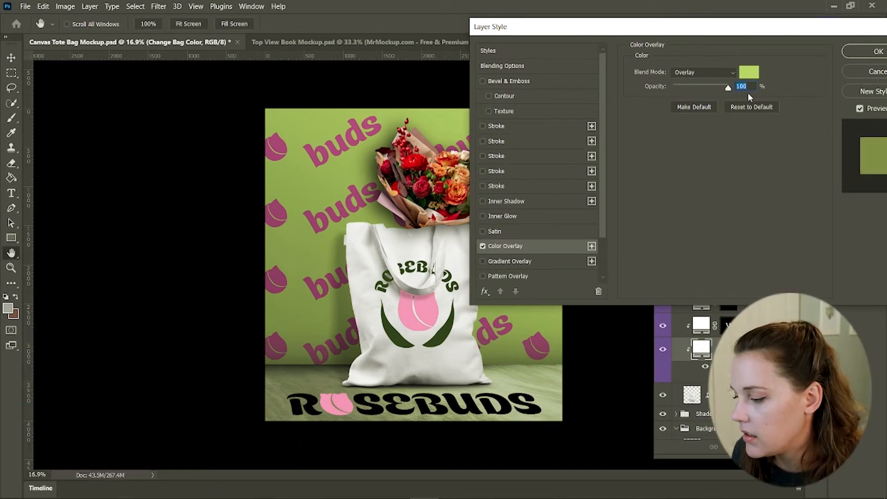
{"action": "left_click", "coordinate": [748, 72]}
{"action": "left_click_drag", "start_coordinate": [170, 390], "coordinate": [170, 402]}
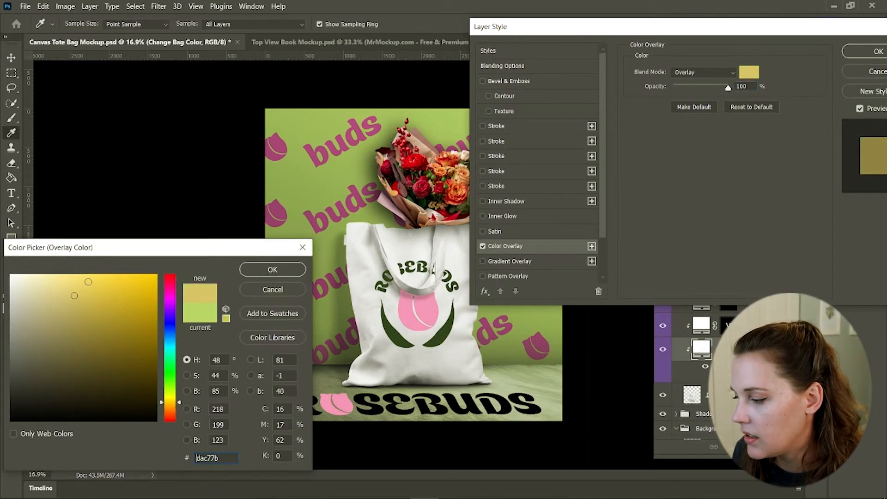
{"action": "left_click", "coordinate": [272, 270]}
Set the bag's color overlay to Multiply blend mode at 45% opacity
{"action": "left_click_drag", "start_coordinate": [767, 32], "coordinate": [705, 30]}
{"action": "left_click", "coordinate": [646, 69]}
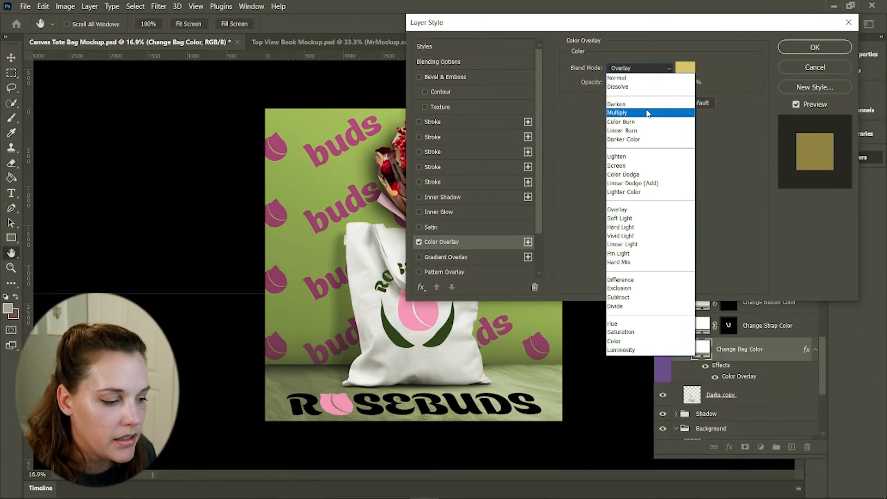
{"action": "left_click", "coordinate": [619, 104]}
{"action": "left_click", "coordinate": [632, 69]}
{"action": "left_click", "coordinate": [617, 112]}
{"action": "left_click_drag", "start_coordinate": [597, 24], "coordinate": [671, 31]}
{"action": "left_click_drag", "start_coordinate": [738, 88], "coordinate": [708, 93]}
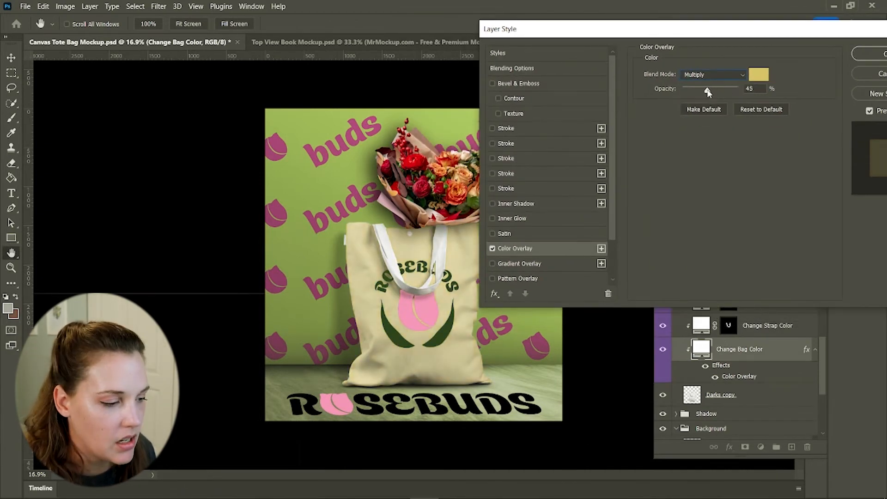
{"action": "left_click", "coordinate": [873, 58]}
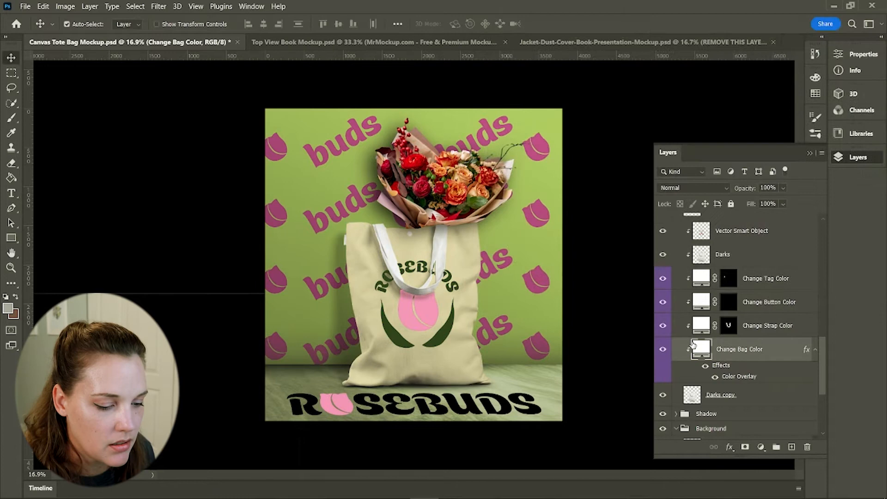
Add a Color Overlay effect to the Change Strap Color layer with the same settings
{"action": "left_click", "coordinate": [762, 328]}
{"action": "left_click", "coordinate": [729, 447]}
{"action": "left_click", "coordinate": [746, 406]}
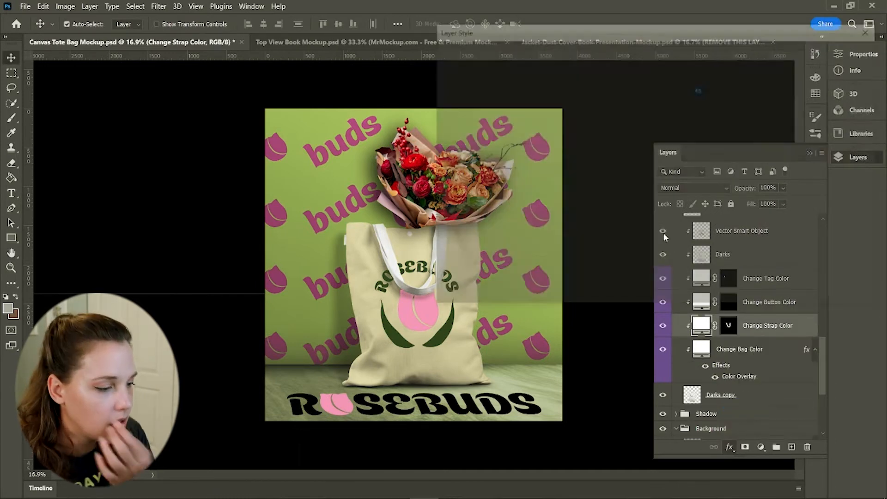
{"action": "left_click", "coordinate": [839, 54]}
Add a Color Overlay effect to the Change Tag Color layer
{"action": "left_click", "coordinate": [766, 278]}
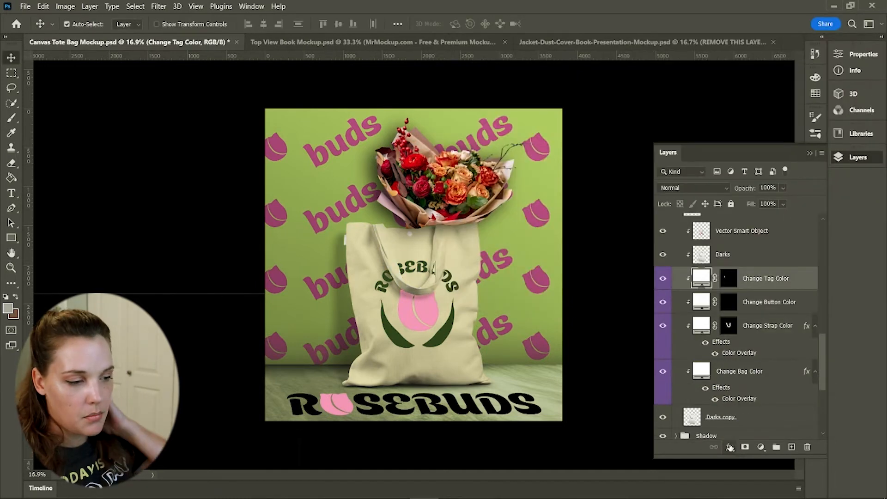
{"action": "left_click", "coordinate": [729, 447]}
{"action": "left_click", "coordinate": [753, 387]}
{"action": "left_click", "coordinate": [834, 57]}
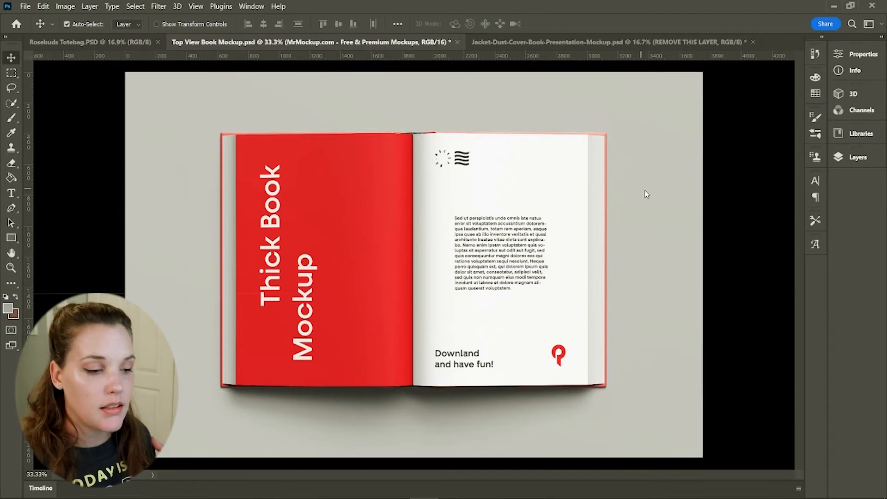
In the Top View Book Mockup, place an embedded flower-and-spoons photo above the Change Background Color layer
{"action": "left_click", "coordinate": [849, 158]}
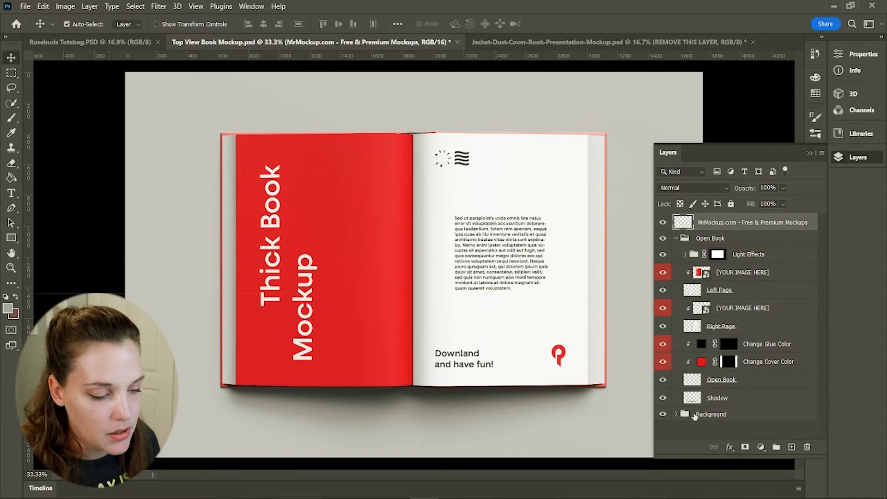
{"action": "left_click", "coordinate": [675, 414]}
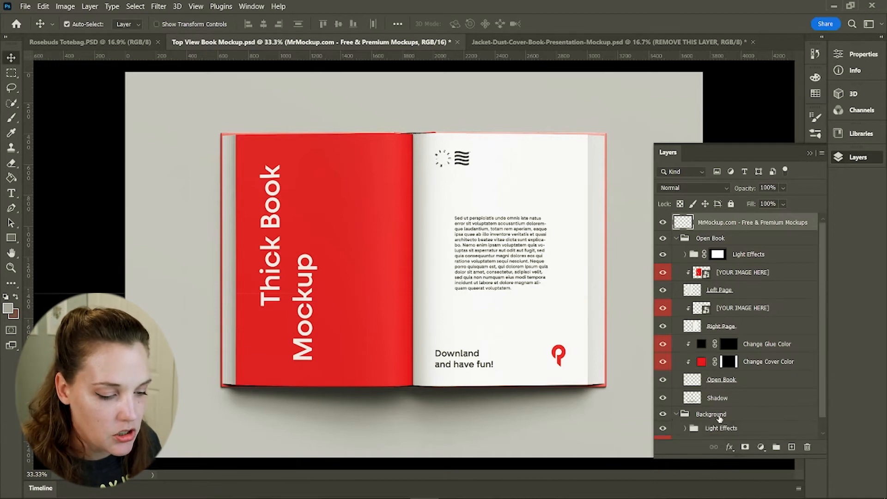
{"action": "scroll", "coordinate": [719, 418], "scroll_direction": "down", "scroll_amount": 1}
{"action": "left_click", "coordinate": [719, 430]}
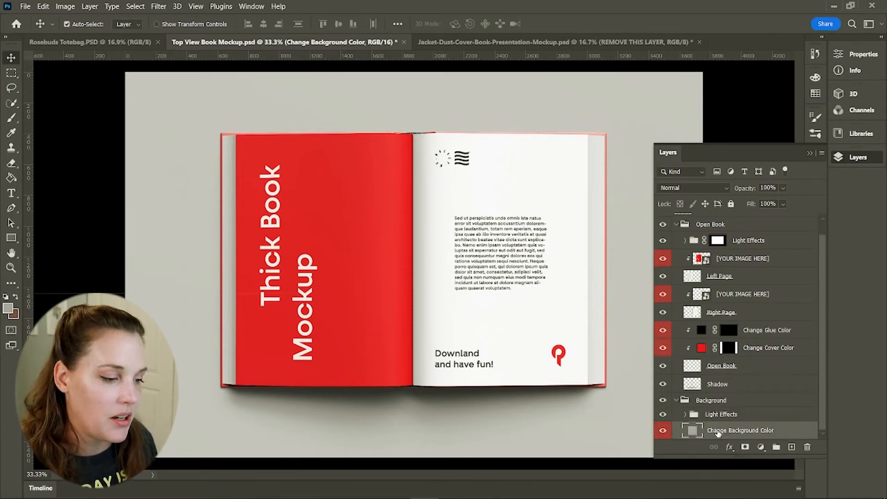
{"action": "left_click", "coordinate": [25, 6]}
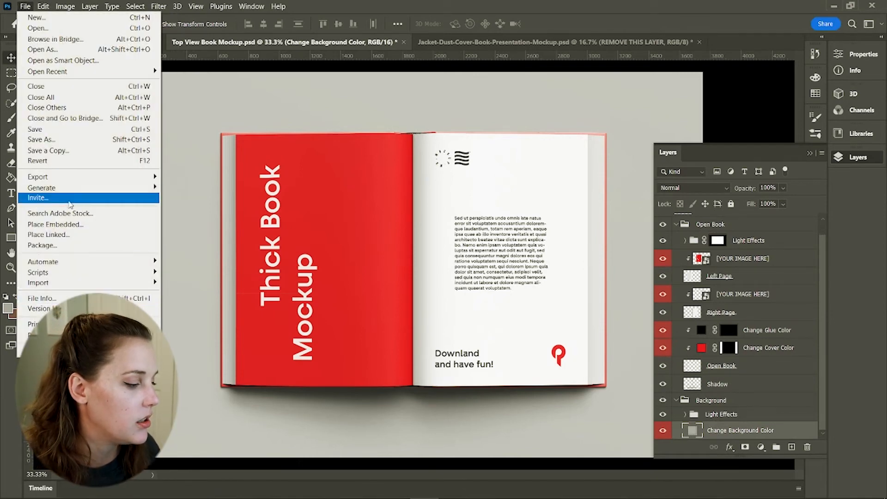
{"action": "left_click", "coordinate": [53, 224]}
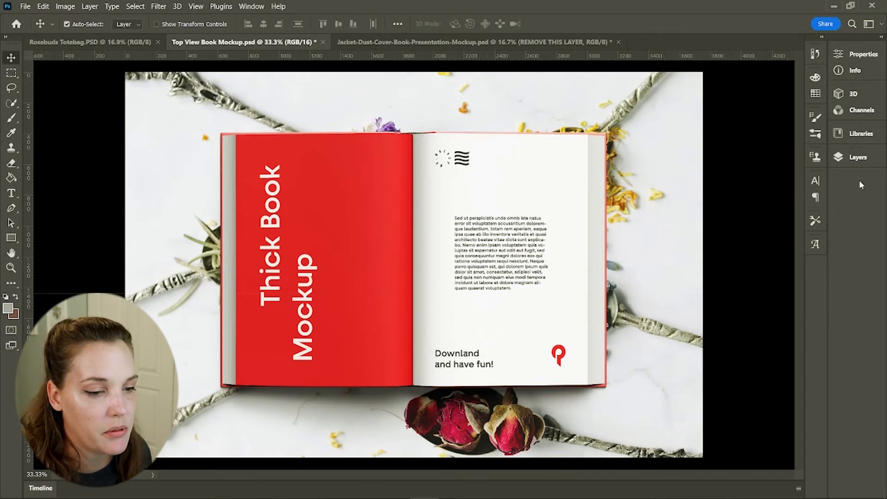
Place the Bold Type Layouts Adobe InDesign3 image above the left page's image layer and scale it to cover the left page
{"action": "left_click", "coordinate": [850, 158]}
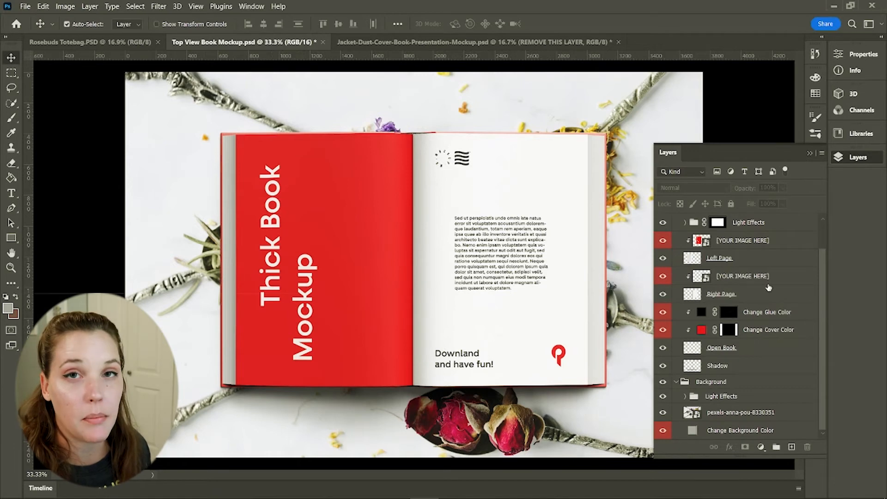
{"action": "left_click", "coordinate": [735, 241]}
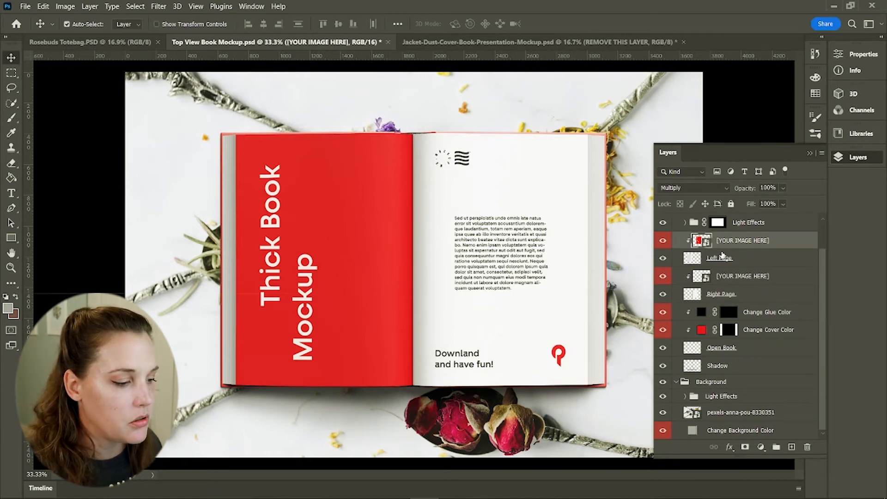
{"action": "left_click", "coordinate": [29, 8]}
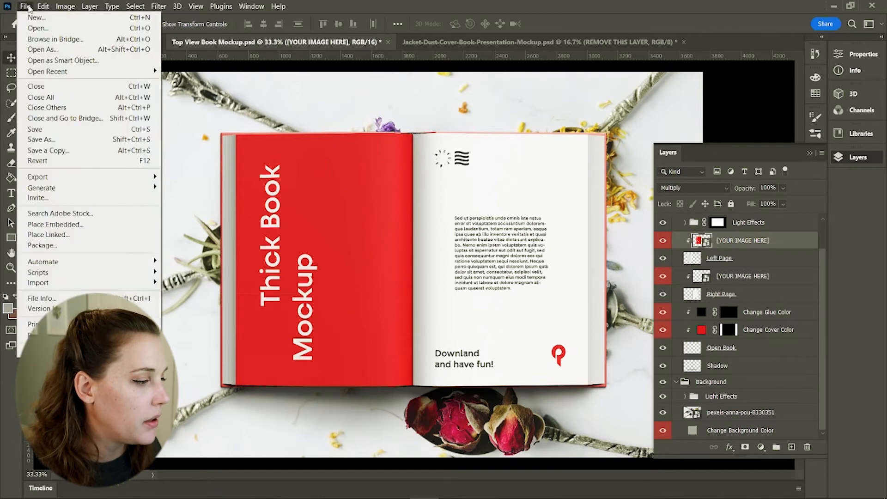
{"action": "left_click", "coordinate": [68, 225]}
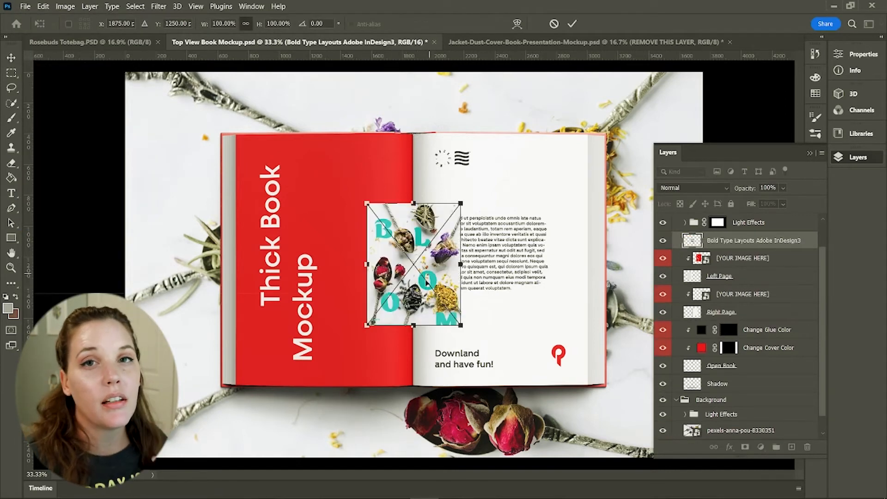
{"action": "left_click_drag", "start_coordinate": [426, 272], "coordinate": [298, 207]}
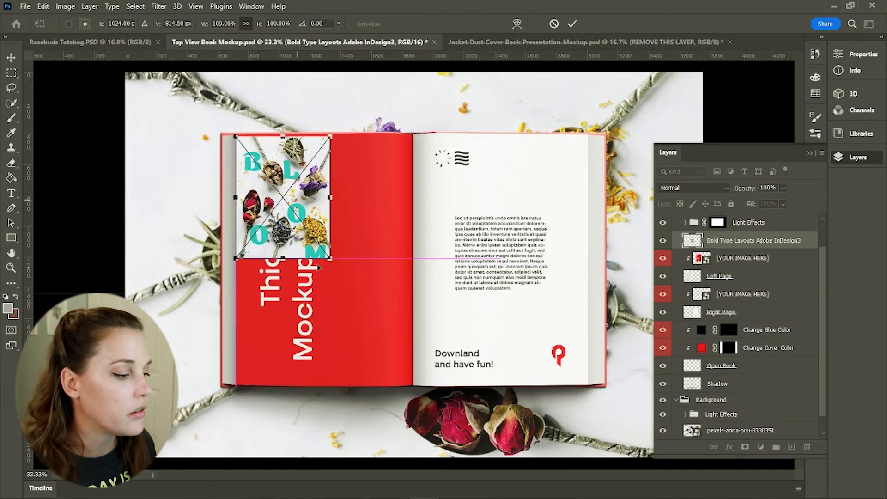
{"action": "left_click_drag", "start_coordinate": [329, 259], "coordinate": [403, 389]}
{"action": "left_click_drag", "start_coordinate": [384, 312], "coordinate": [378, 308]}
{"action": "left_click_drag", "start_coordinate": [413, 373], "coordinate": [424, 394]}
{"action": "key", "text": "Return"}
Clip the BLOOM image as a clipping mask to the left page's image layer
{"action": "right_click", "coordinate": [719, 299]}
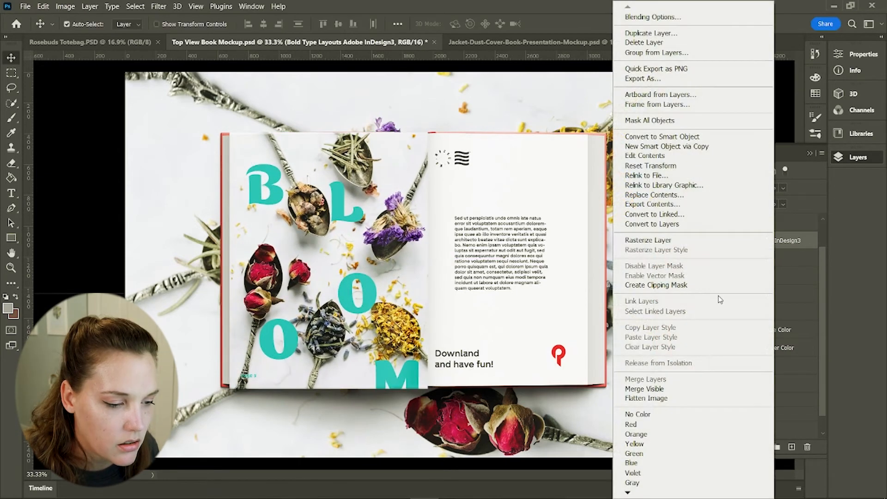
{"action": "left_click", "coordinate": [693, 285]}
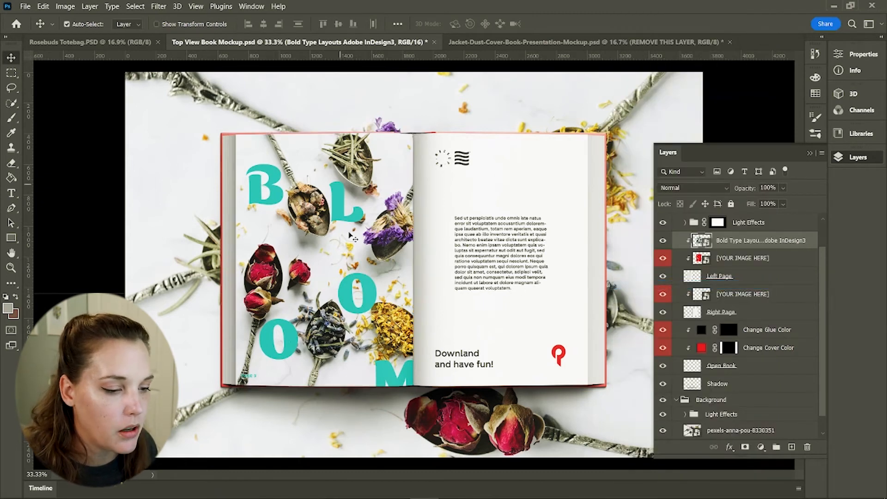
{"action": "key", "text": "Right"}
{"action": "key", "text": "Right"}
{"action": "key", "text": "Right"}
{"action": "key", "text": "Right"}
{"action": "key", "text": "Right"}
{"action": "key", "text": "Right"}
{"action": "key", "text": "Right"}
{"action": "key", "text": "Right"}
{"action": "key", "text": "Right"}
{"action": "key", "text": "Right"}
{"action": "key", "text": "Right"}
{"action": "key", "text": "Right"}
{"action": "key", "text": "Right"}
{"action": "key", "text": "Right"}
{"action": "key", "text": "Right"}
{"action": "key", "text": "Right"}
{"action": "key", "text": "Right"}
{"action": "key", "text": "Right"}
{"action": "key", "text": "Right"}
{"action": "key", "text": "Right"}
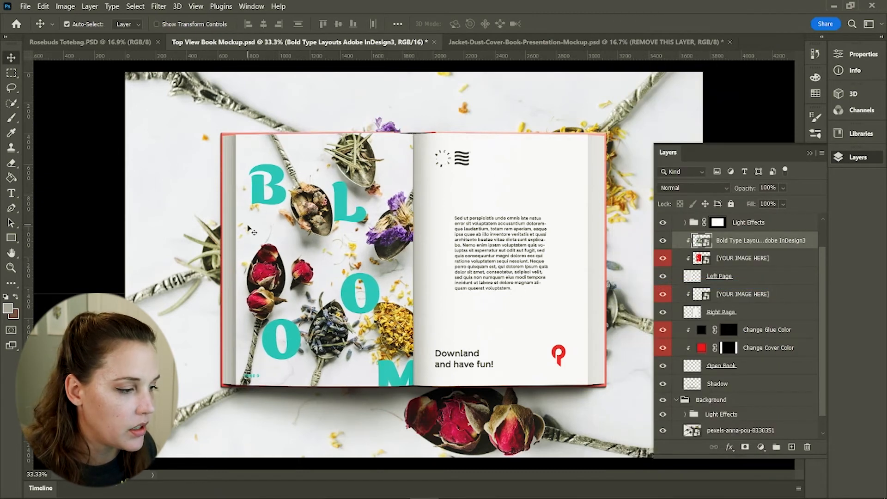
{"action": "key", "text": "Left"}
{"action": "key", "text": "Left"}
{"action": "key", "text": "Left"}
{"action": "key", "text": "Left"}
{"action": "key", "text": "Left"}
{"action": "key", "text": "Left"}
{"action": "key", "text": "Left"}
{"action": "key", "text": "Left"}
{"action": "key", "text": "Left"}
{"action": "key", "text": "Left"}
{"action": "key", "text": "Left"}
{"action": "key", "text": "Left"}
{"action": "key", "text": "Left"}
{"action": "key", "text": "Left"}
{"action": "key", "text": "Left"}
{"action": "key", "text": "Left"}
{"action": "key", "text": "Left"}
{"action": "key", "text": "Left"}
{"action": "key", "text": "Left"}
{"action": "key", "text": "Left"}
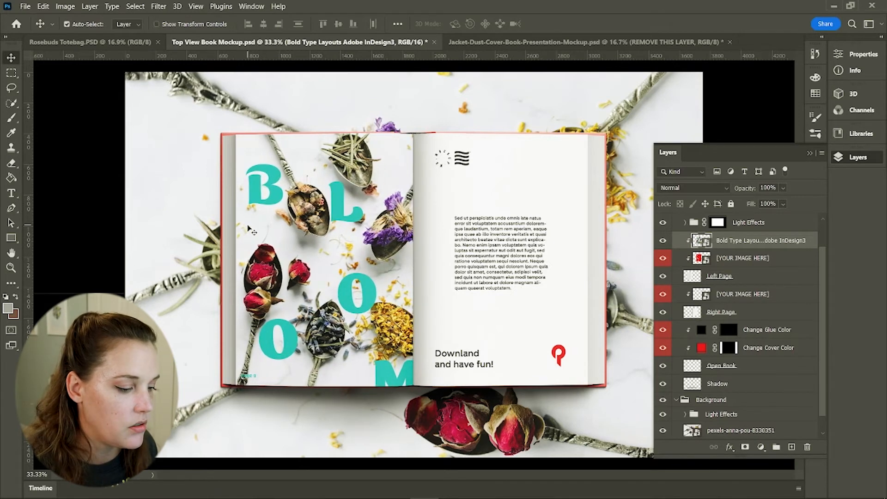
Place the Bold Type Layouts Adobe InDesign4 image above the right page's image layer and scale it to cover the right page
{"action": "scroll", "coordinate": [728, 310], "scroll_direction": "down", "scroll_amount": 1}
{"action": "left_click", "coordinate": [734, 281]}
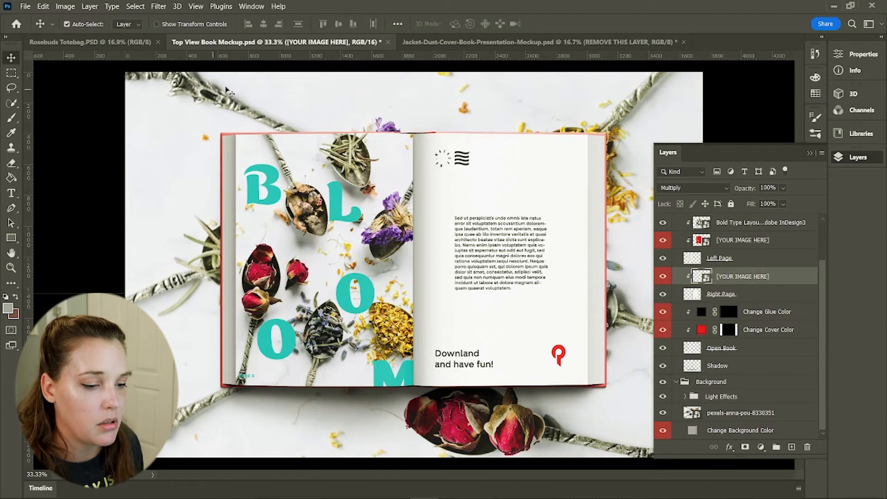
{"action": "left_click", "coordinate": [25, 6]}
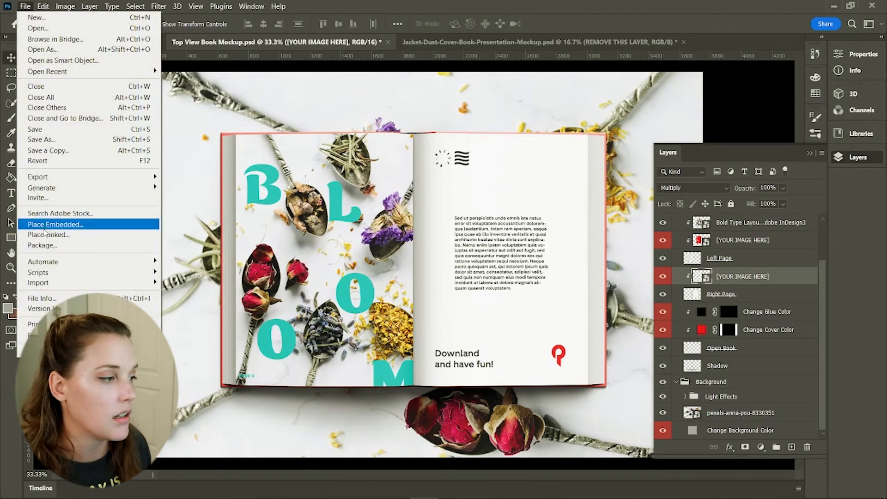
{"action": "left_click", "coordinate": [46, 226]}
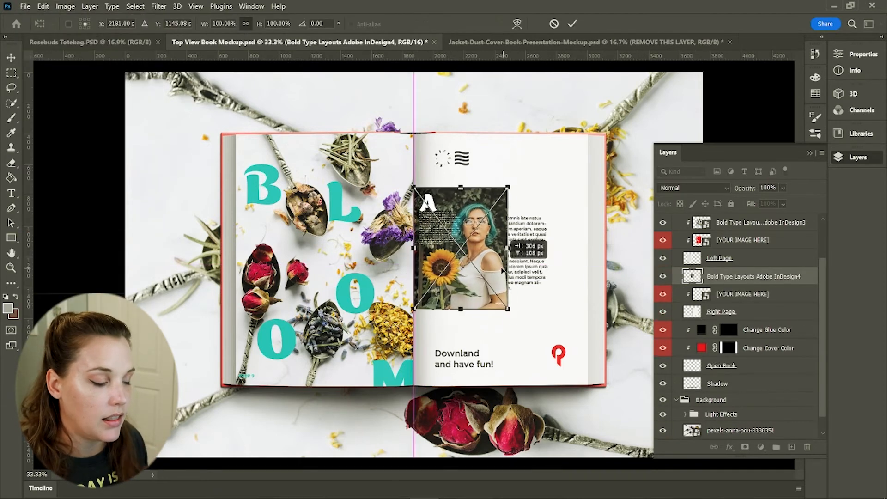
{"action": "left_click_drag", "start_coordinate": [503, 271], "coordinate": [504, 270]}
{"action": "left_click_drag", "start_coordinate": [508, 187], "coordinate": [557, 142]}
{"action": "left_click_drag", "start_coordinate": [548, 310], "coordinate": [575, 397]}
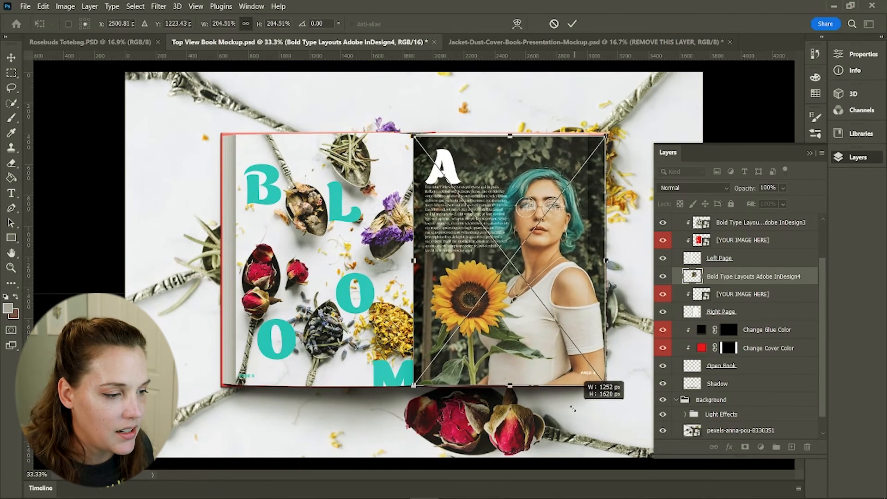
{"action": "key", "text": "Return"}
Clip the sunflower page image to the right page's image layer, nudge it left and enlarge it slightly to fit the page
{"action": "right_click", "coordinate": [773, 277]}
{"action": "left_click", "coordinate": [724, 286]}
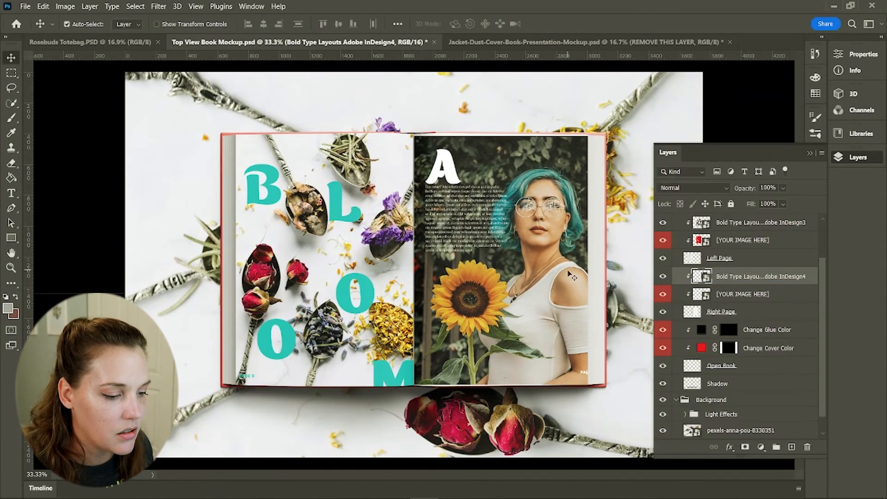
{"action": "key", "text": "shift+Left"}
{"action": "key", "text": "shift+Left"}
{"action": "key", "text": "Left"}
{"action": "key", "text": "Left"}
{"action": "key", "text": "Left"}
{"action": "key", "text": "Left"}
{"action": "key", "text": "Left"}
{"action": "key", "text": "Left"}
{"action": "key", "text": "Left"}
{"action": "key", "text": "Left"}
{"action": "key", "text": "Left"}
{"action": "key", "text": "Left"}
{"action": "key", "text": "Left"}
{"action": "key", "text": "Left"}
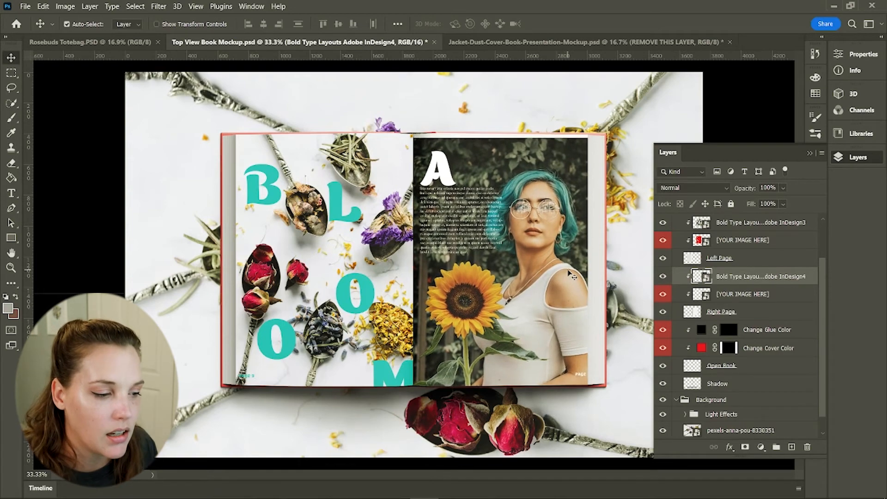
{"action": "key", "text": "ctrl+t"}
{"action": "left_click_drag", "start_coordinate": [600, 138], "coordinate": [603, 133]}
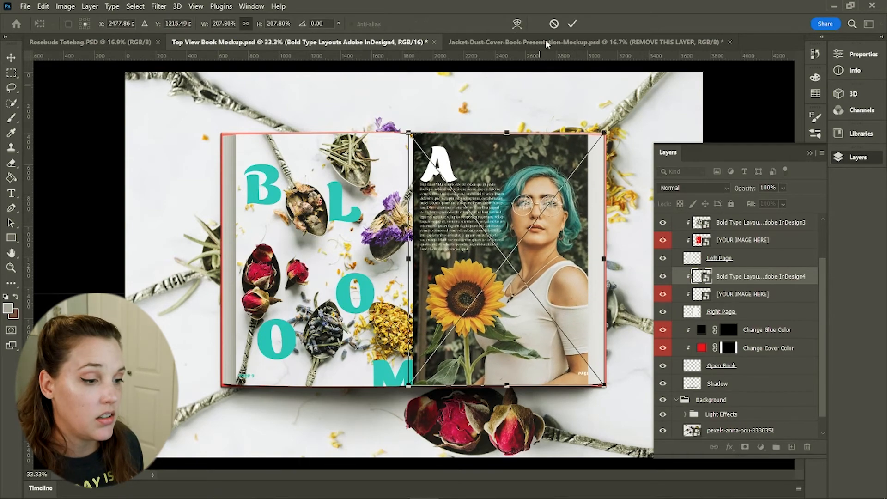
{"action": "left_click", "coordinate": [572, 24]}
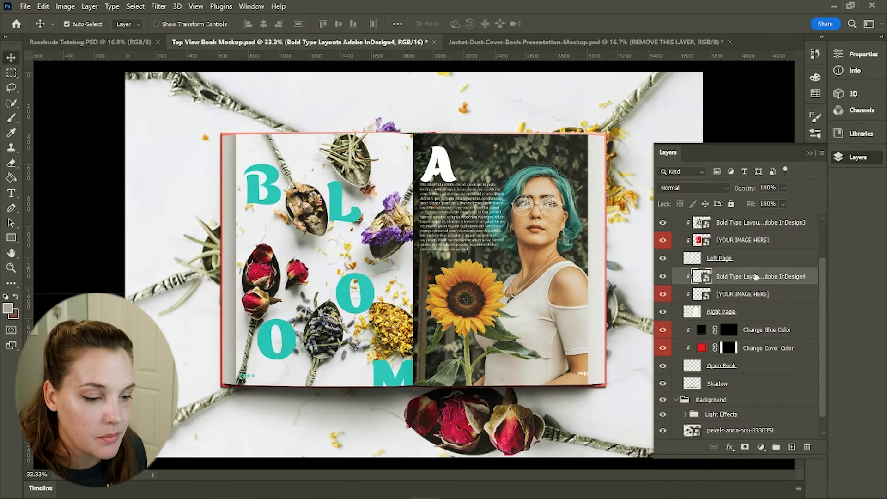
Change the Change Cover Color fill to yellow f4df54
{"action": "scroll", "coordinate": [731, 402], "scroll_direction": "down", "scroll_amount": 1}
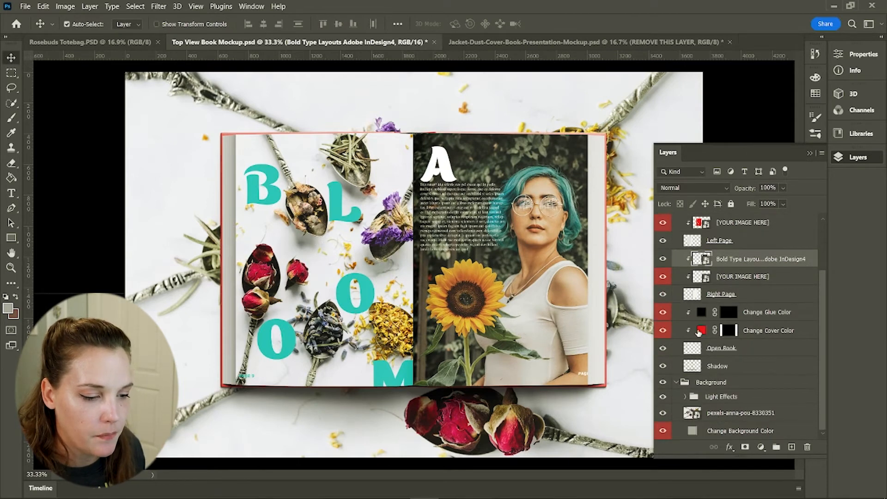
{"action": "left_click", "coordinate": [701, 332]}
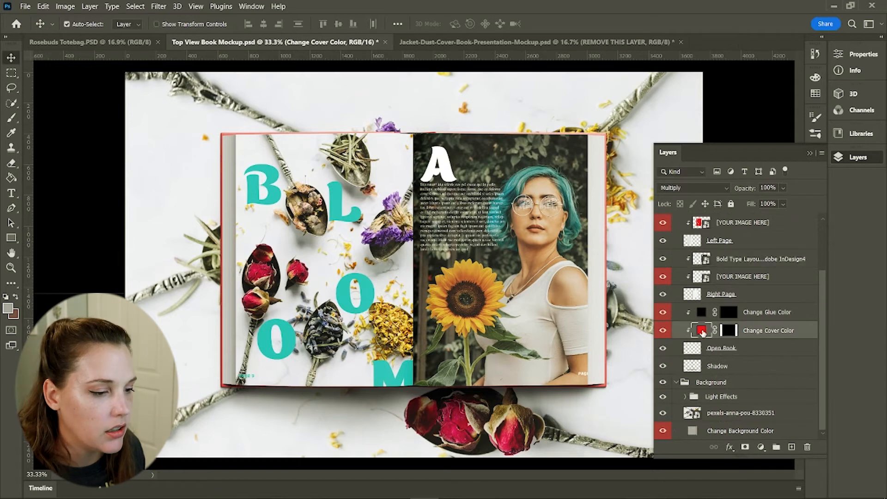
{"action": "double_click", "coordinate": [701, 330]}
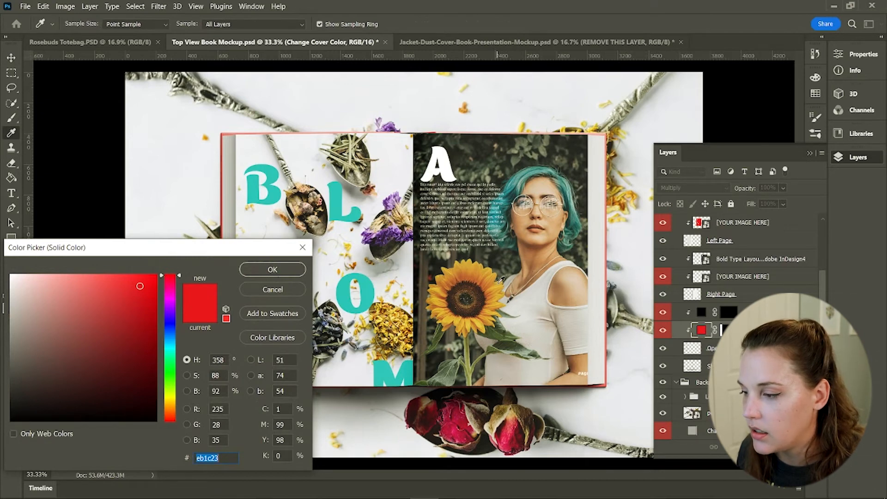
{"action": "left_click", "coordinate": [501, 279]}
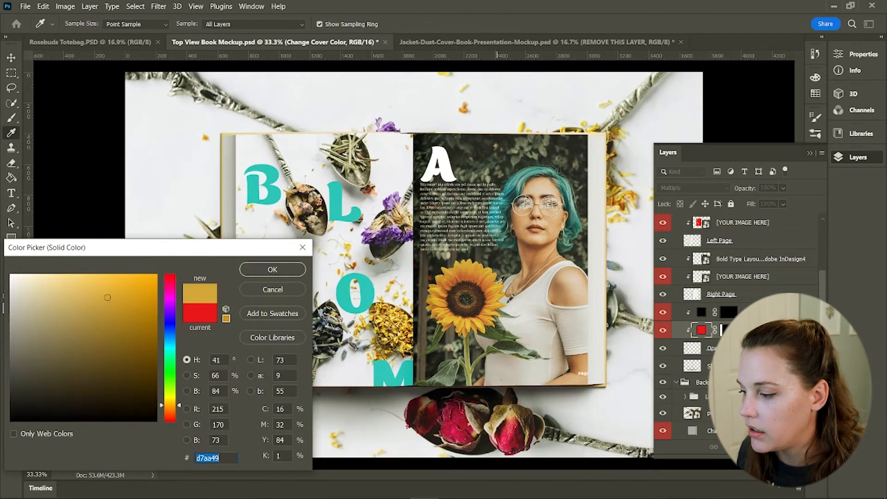
{"action": "left_click", "coordinate": [105, 281]}
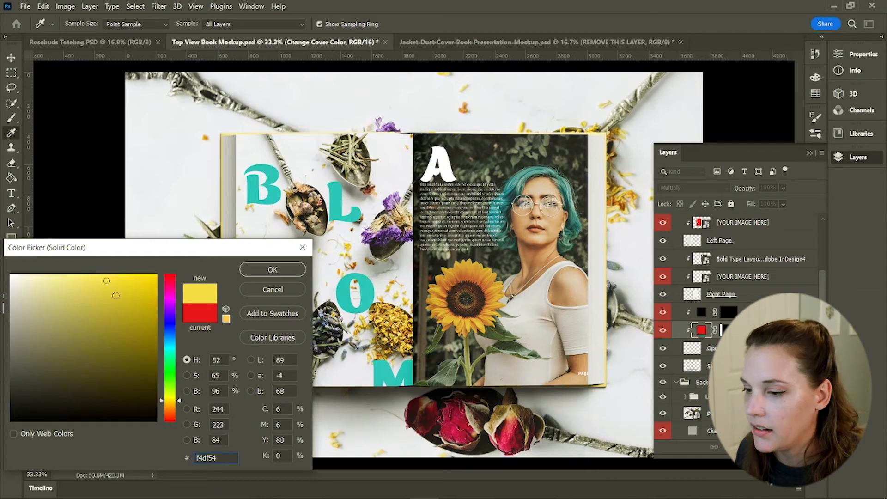
{"action": "left_click", "coordinate": [258, 269]}
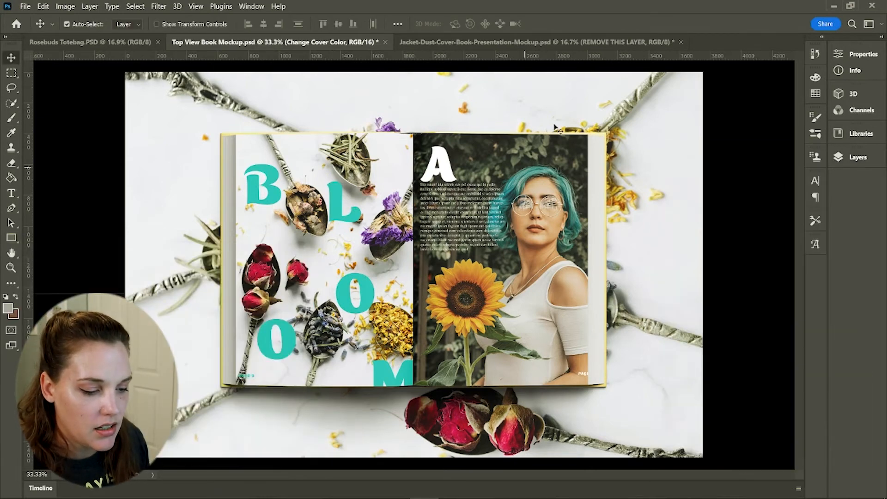
Hide the pexels-anna-pou-8330351 background photo
{"action": "left_click", "coordinate": [858, 157]}
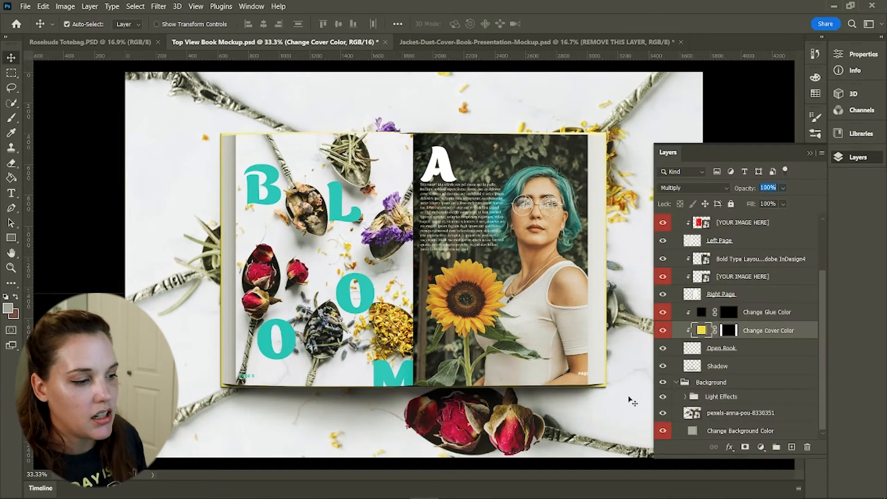
{"action": "left_click", "coordinate": [663, 412]}
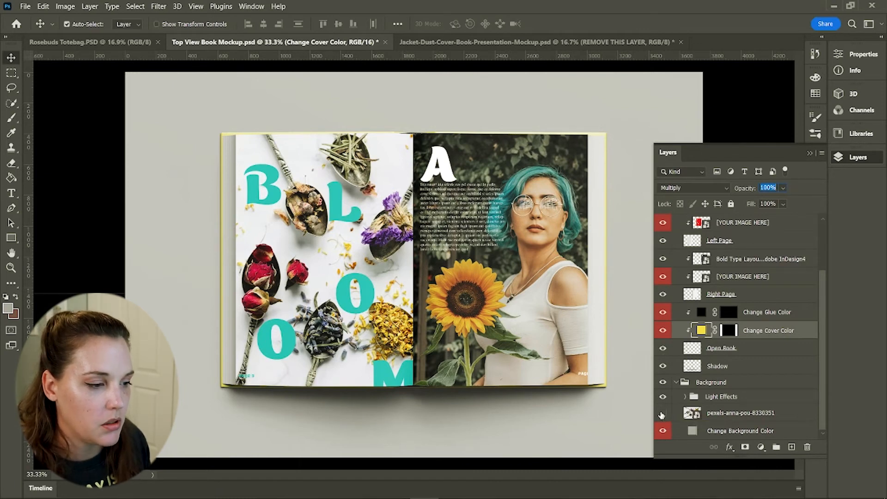
{"action": "left_click", "coordinate": [663, 413]}
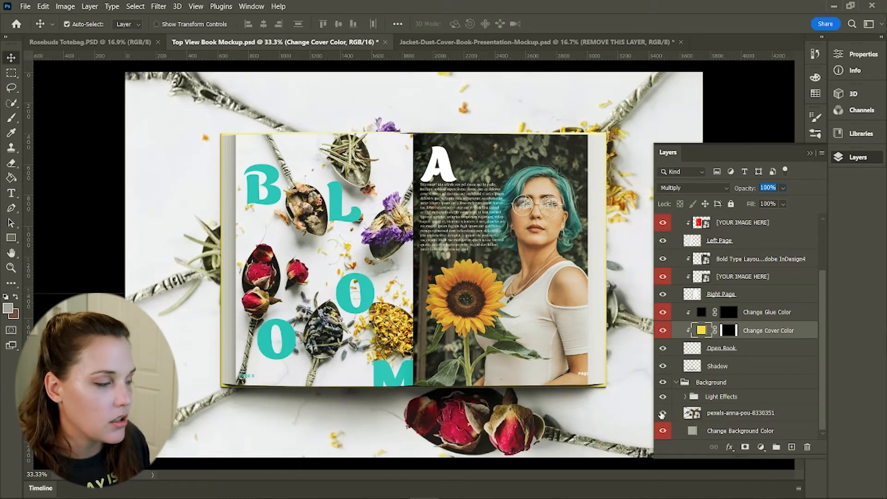
{"action": "left_click", "coordinate": [662, 413]}
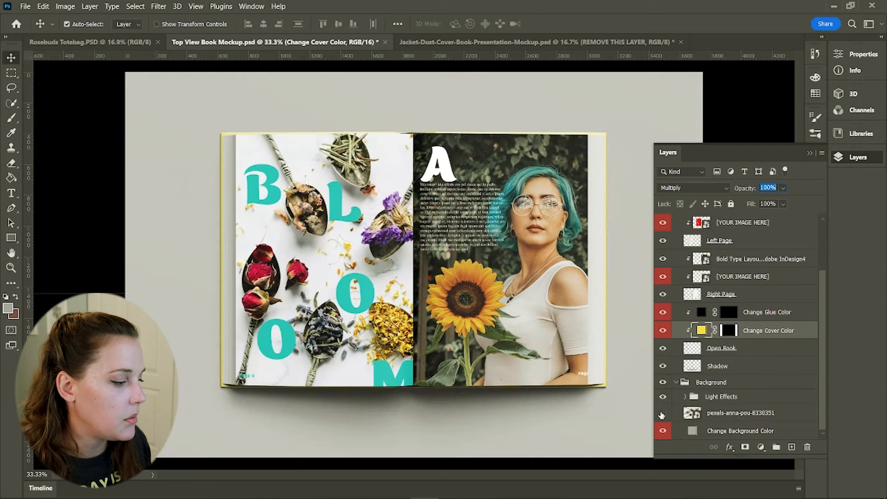
Place an embedded purple-flower photo above the background and rotate and scale it into the lower-left corner
{"action": "left_click", "coordinate": [700, 416]}
{"action": "left_click", "coordinate": [25, 6]}
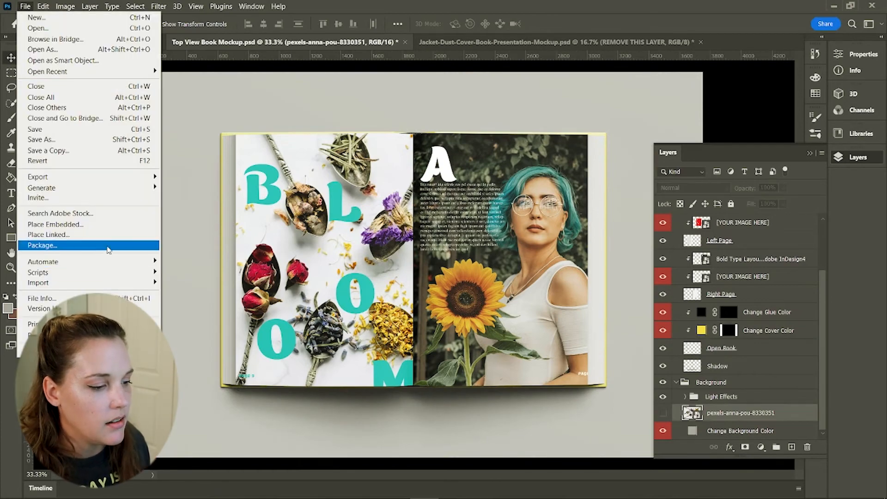
{"action": "left_click", "coordinate": [49, 224]}
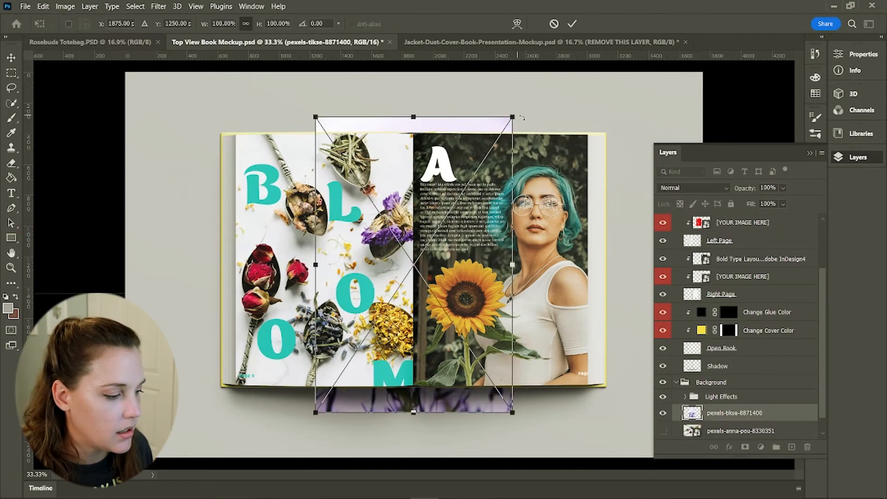
{"action": "left_click_drag", "start_coordinate": [512, 439], "coordinate": [452, 466]}
{"action": "left_click_drag", "start_coordinate": [377, 386], "coordinate": [178, 475]}
{"action": "left_click_drag", "start_coordinate": [374, 270], "coordinate": [338, 285]}
{"action": "left_click_drag", "start_coordinate": [198, 402], "coordinate": [185, 423]}
{"action": "left_click_drag", "start_coordinate": [339, 306], "coordinate": [323, 275]}
{"action": "left_click_drag", "start_coordinate": [161, 391], "coordinate": [166, 380]}
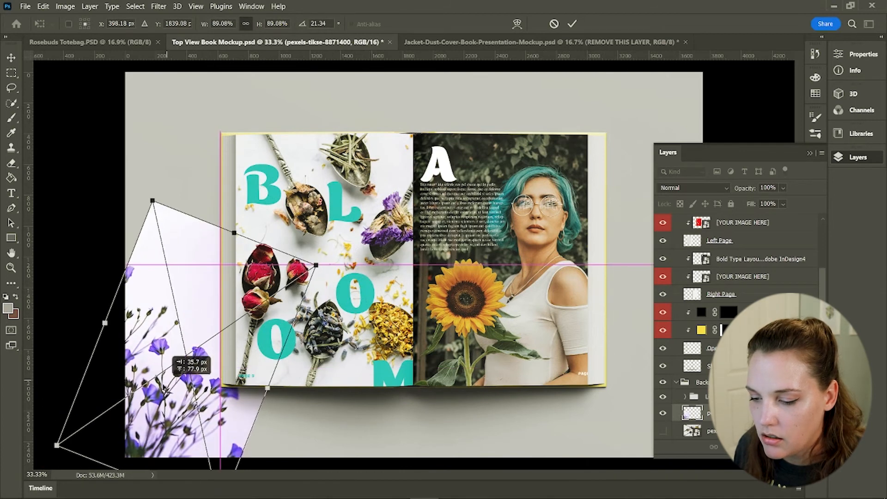
{"action": "left_click", "coordinate": [572, 23]}
Set the flower photo layer's blend mode to Multiply and its opacity to 24%
{"action": "left_click", "coordinate": [692, 187]}
{"action": "left_click", "coordinate": [674, 211]}
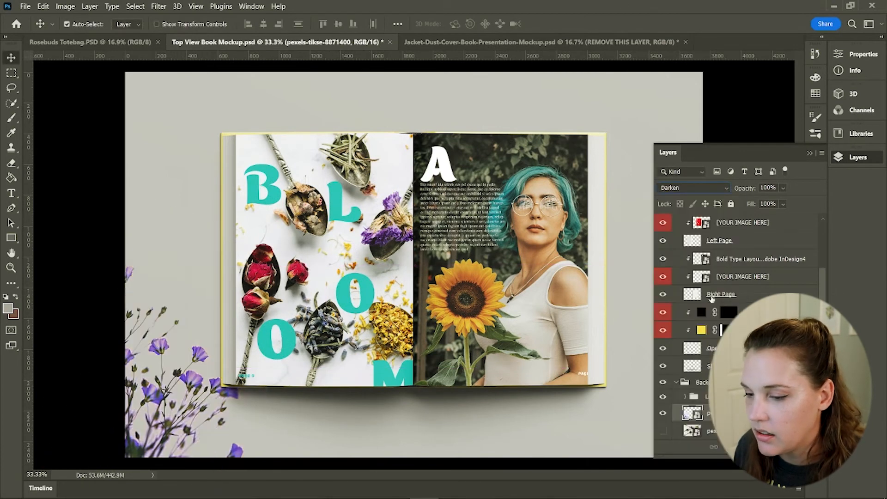
{"action": "left_click", "coordinate": [693, 187]}
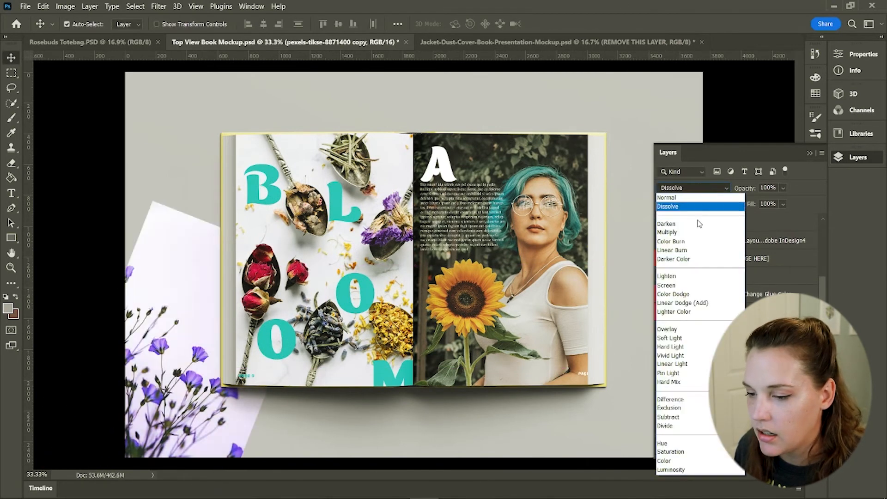
{"action": "left_click", "coordinate": [672, 232]}
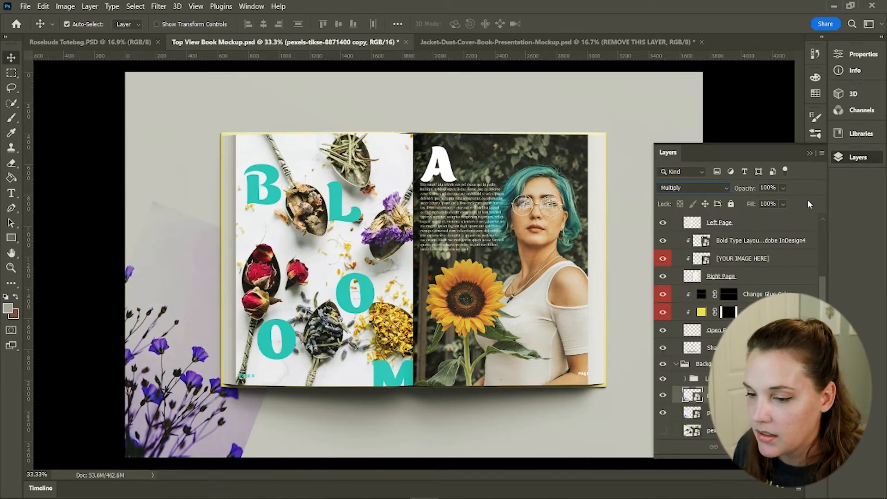
{"action": "left_click", "coordinate": [782, 187]}
{"action": "left_click_drag", "start_coordinate": [798, 202], "coordinate": [754, 203]}
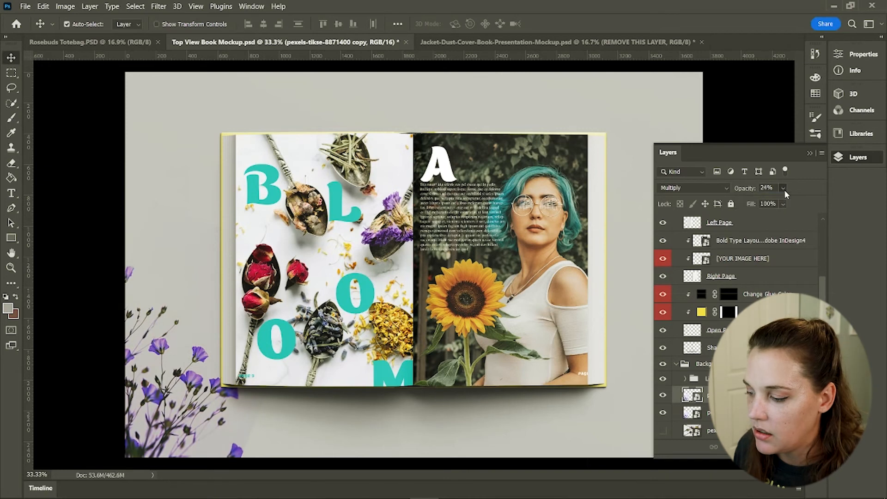
Duplicate the flower photo layer and rotate and move a copy into the upper-right corner of the scene
{"action": "left_click", "coordinate": [739, 412], "text": "shift"}
{"action": "left_click_drag", "start_coordinate": [739, 412], "coordinate": [792, 448]}
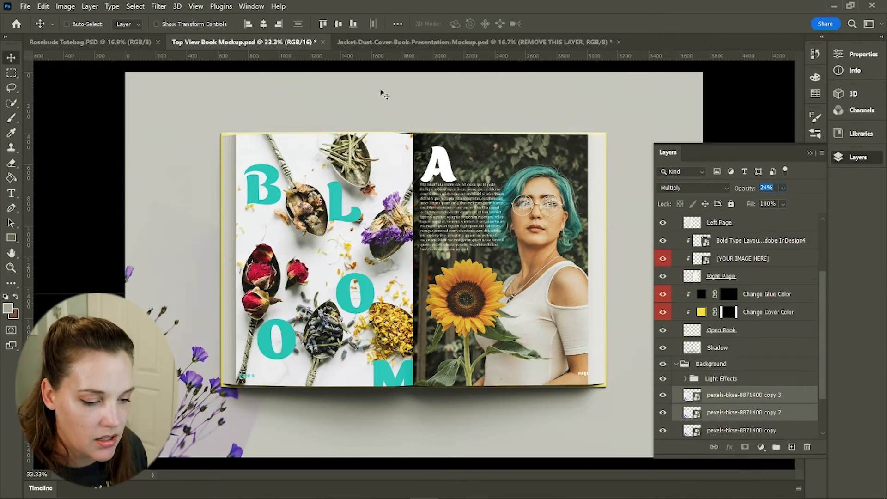
{"action": "left_click", "coordinate": [763, 415], "text": "shift"}
{"action": "key", "text": "ctrl+t"}
{"action": "left_click_drag", "start_coordinate": [208, 374], "coordinate": [575, 196]}
{"action": "left_click_drag", "start_coordinate": [702, 336], "coordinate": [546, 80]}
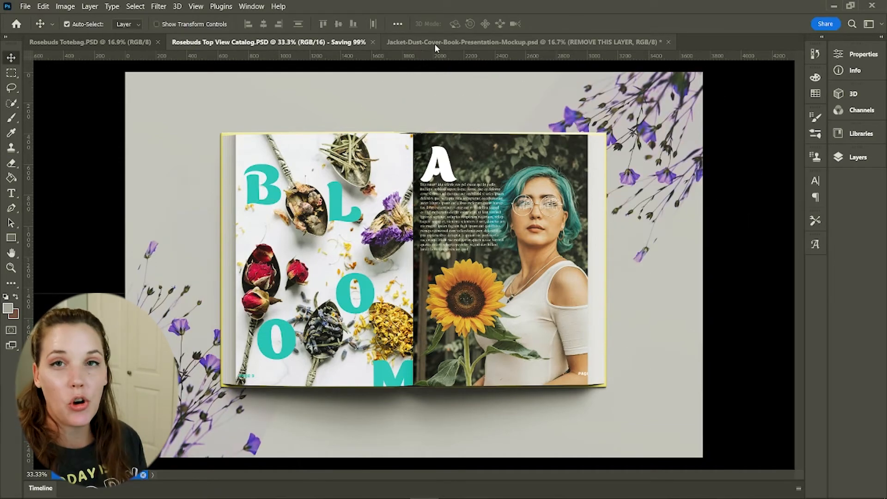
In the Jacket Dust Cover mockup, place the Bold Type Layouts Adobe InDesign image over the centre book and clip it to the PUT YOUR DESIGN HERE layer
{"action": "left_click", "coordinate": [434, 43]}
{"action": "left_click", "coordinate": [855, 158]}
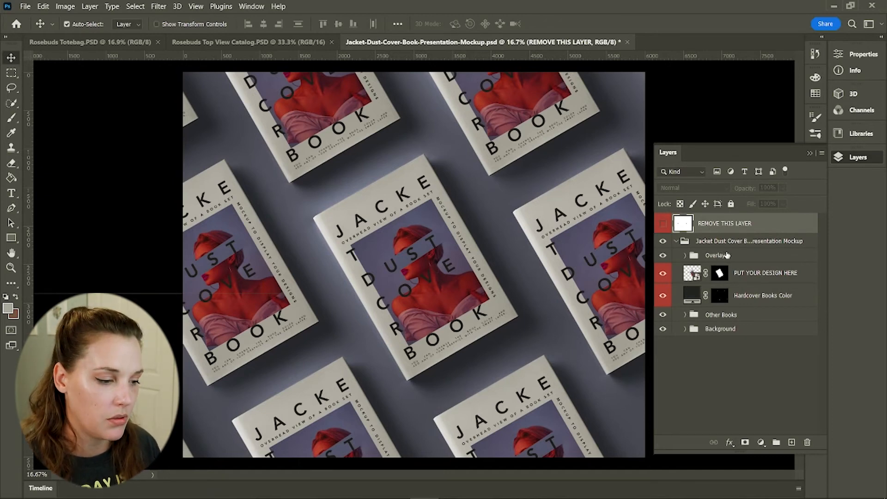
{"action": "left_click", "coordinate": [685, 255]}
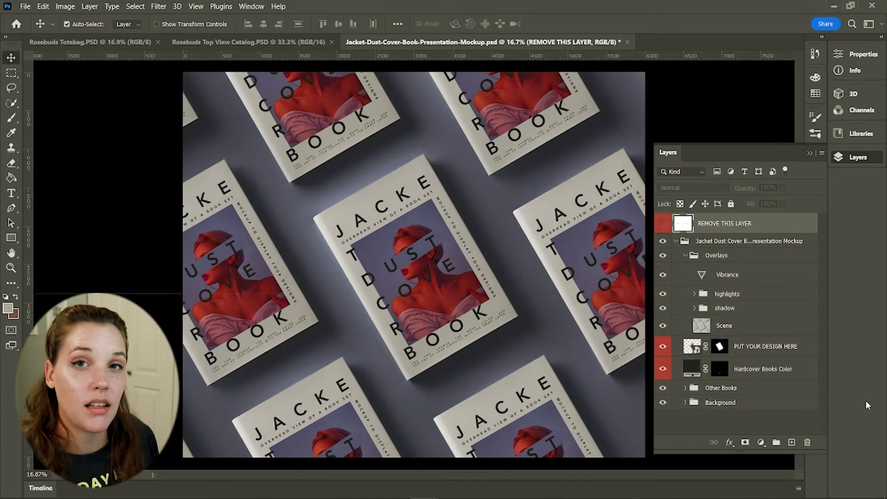
{"action": "left_click", "coordinate": [758, 351]}
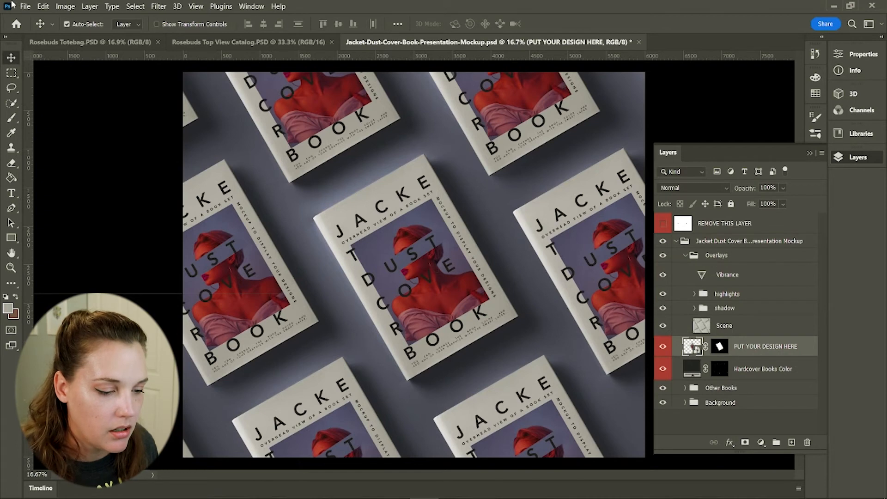
{"action": "left_click", "coordinate": [25, 6]}
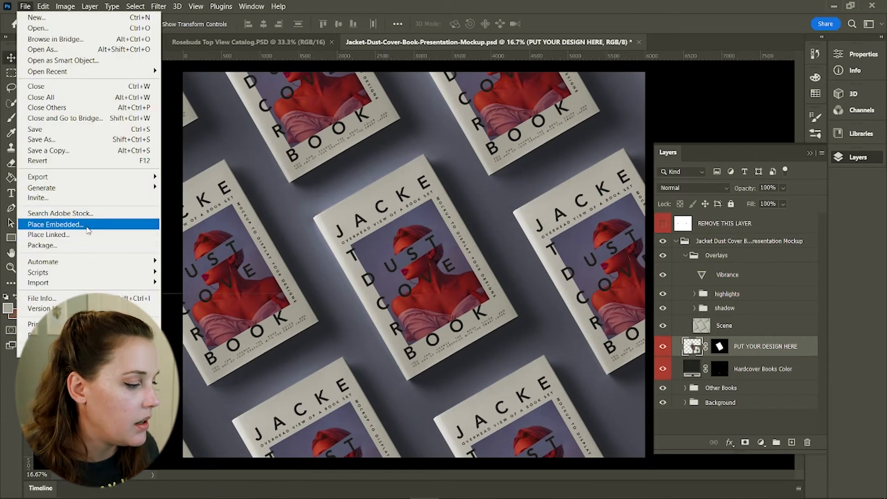
{"action": "left_click", "coordinate": [55, 224]}
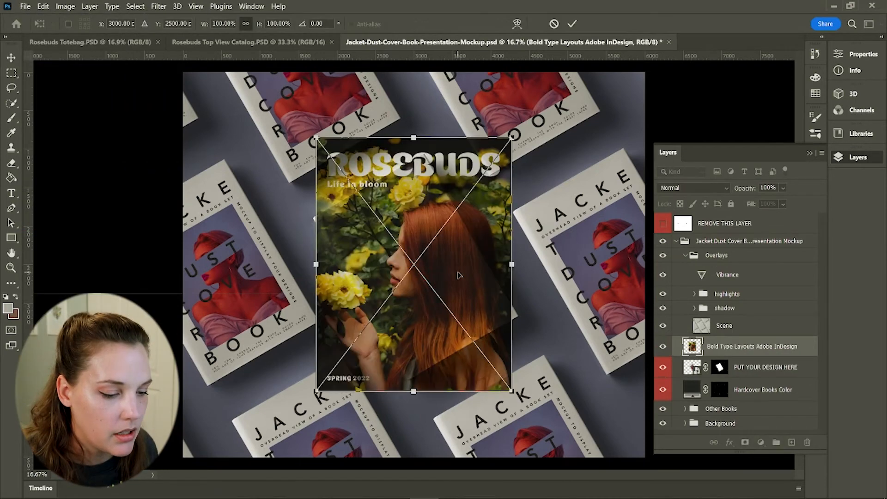
{"action": "left_click_drag", "start_coordinate": [516, 141], "coordinate": [446, 120]}
{"action": "left_click_drag", "start_coordinate": [435, 106], "coordinate": [423, 153]}
{"action": "left_click_drag", "start_coordinate": [393, 422], "coordinate": [395, 382]}
{"action": "key", "text": "Return"}
{"action": "right_click", "coordinate": [800, 346]}
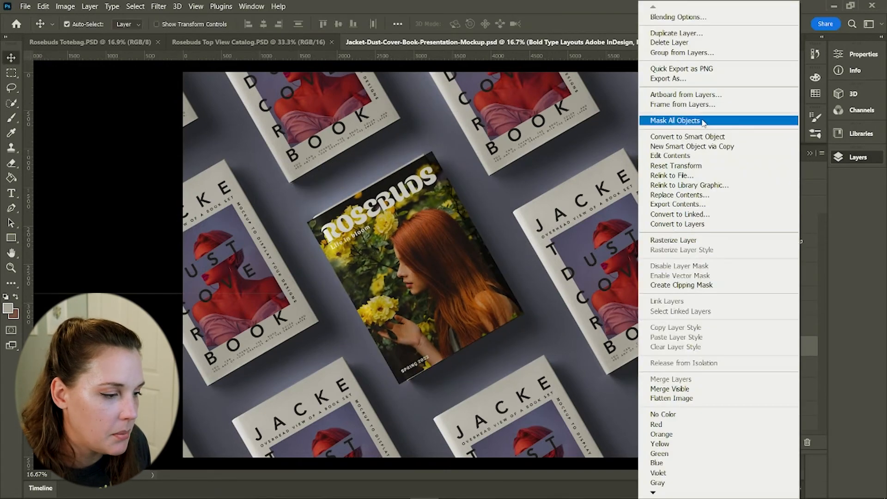
{"action": "left_click", "coordinate": [704, 283]}
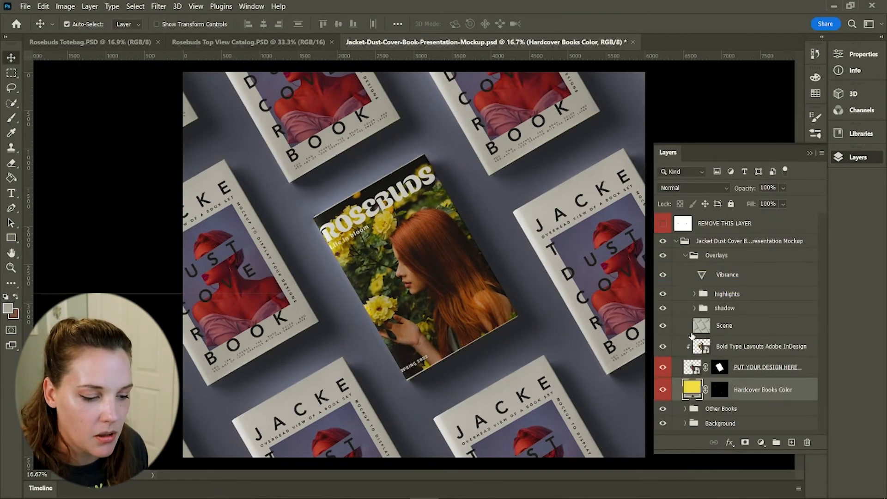
Expand the Other Books group and scroll through its layers
{"action": "left_click", "coordinate": [685, 408]}
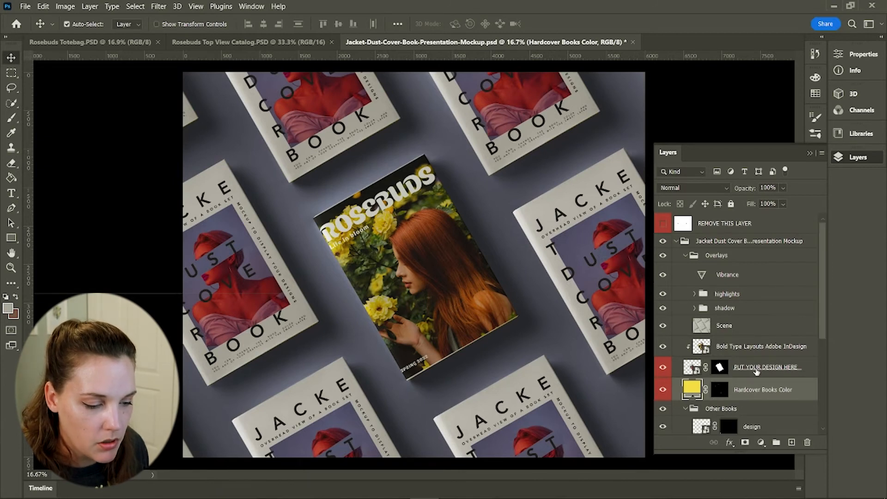
{"action": "scroll", "coordinate": [753, 365], "scroll_direction": "down", "scroll_amount": 5}
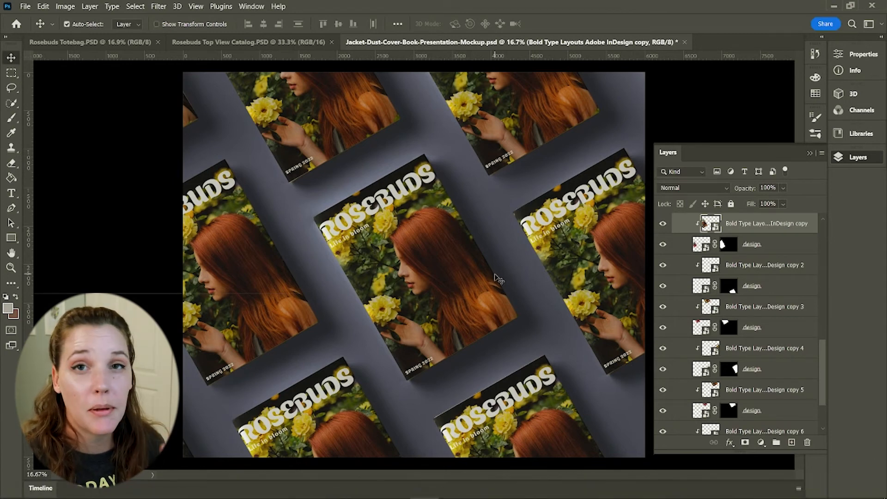
{"action": "scroll", "coordinate": [768, 300], "scroll_direction": "down", "scroll_amount": 3}
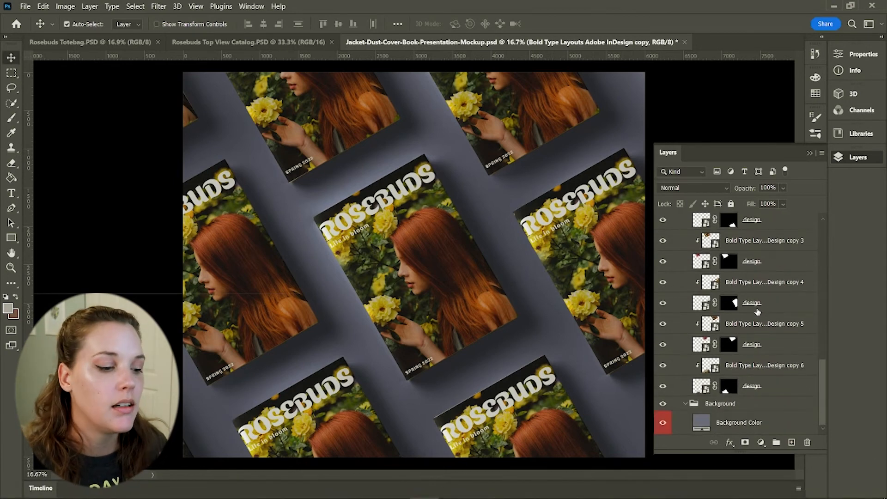
Set the Background Color fill layer of the jacket dust cover mockup to yellow f4df54
{"action": "scroll", "coordinate": [758, 312], "scroll_direction": "up", "scroll_amount": 10}
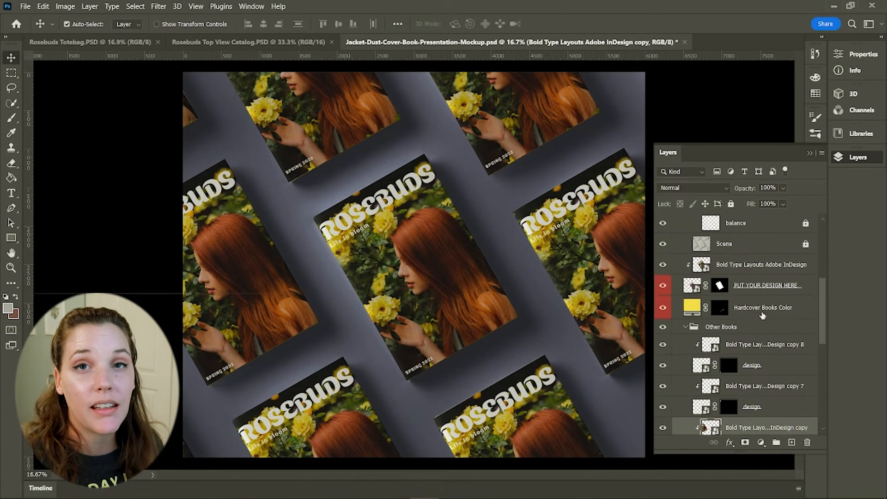
{"action": "scroll", "coordinate": [762, 315], "scroll_direction": "up", "scroll_amount": 5}
{"action": "scroll", "coordinate": [778, 313], "scroll_direction": "down", "scroll_amount": 1}
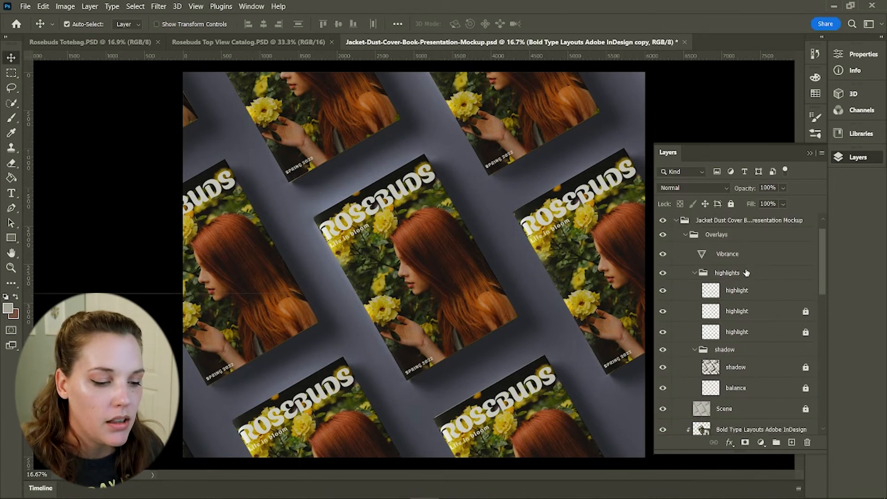
{"action": "scroll", "coordinate": [762, 296], "scroll_direction": "down", "scroll_amount": 2}
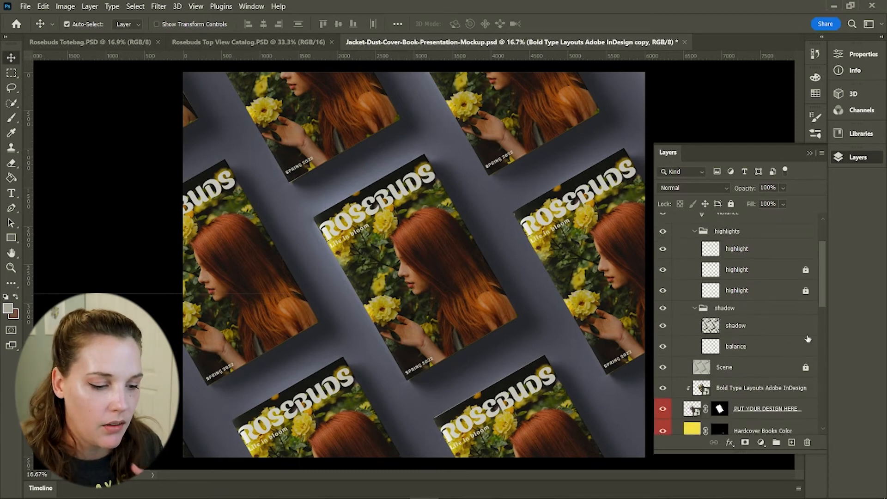
{"action": "scroll", "coordinate": [784, 329], "scroll_direction": "down", "scroll_amount": 3}
{"action": "scroll", "coordinate": [784, 329], "scroll_direction": "up", "scroll_amount": 5}
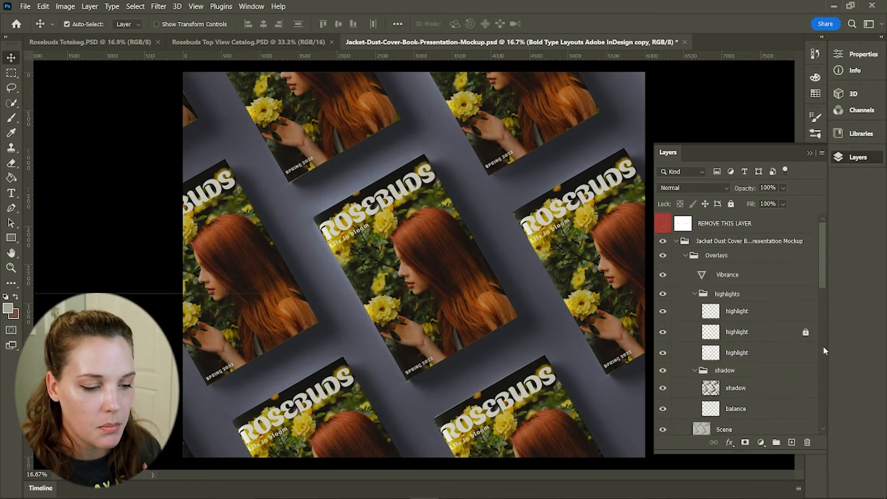
{"action": "scroll", "coordinate": [759, 316], "scroll_direction": "down", "scroll_amount": 10}
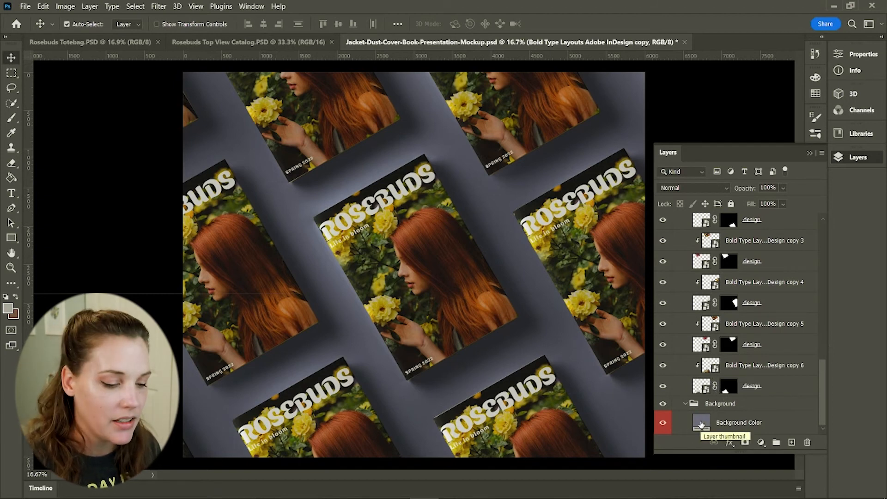
{"action": "double_click", "coordinate": [701, 422]}
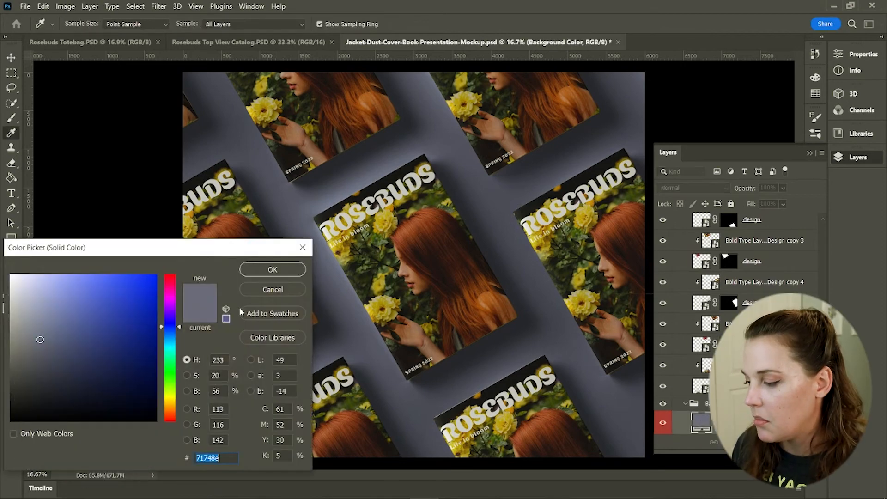
{"action": "key", "text": "ctrl+v"}
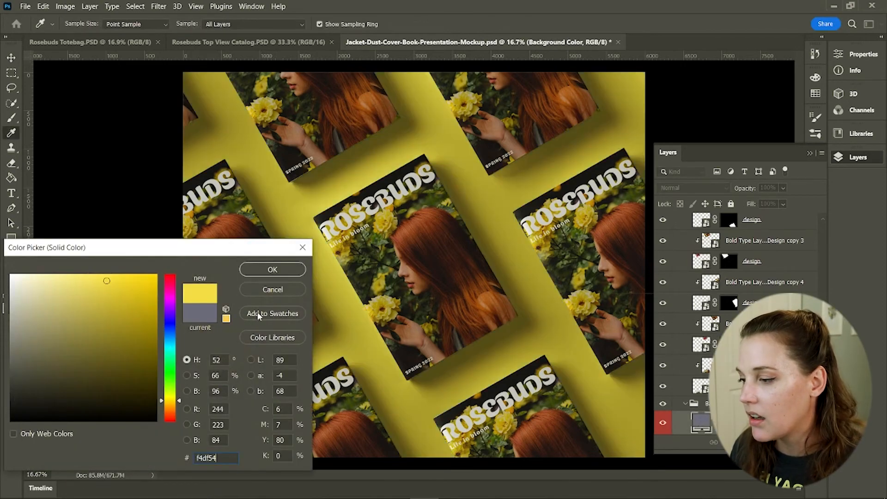
{"action": "left_click", "coordinate": [272, 269]}
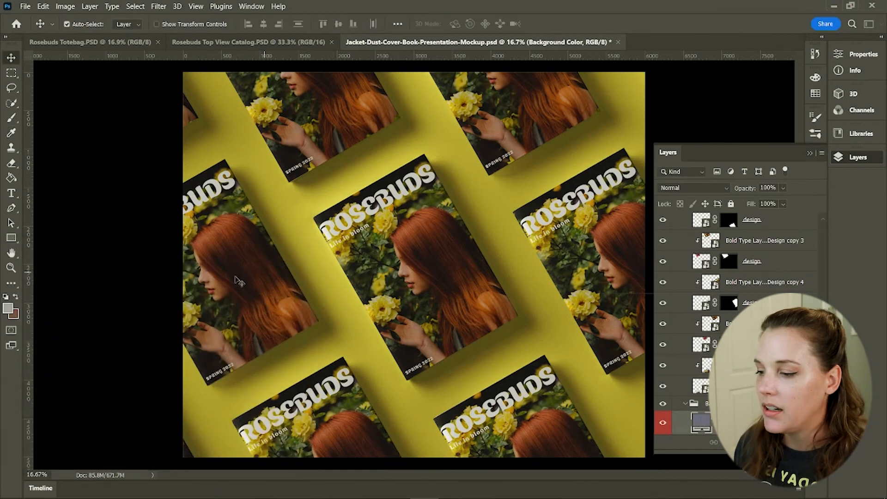
Save the mockup as Rosebuds Catalog Cover.PSD and switch to the Rosebuds Totebag document
{"action": "left_click", "coordinate": [121, 206]}
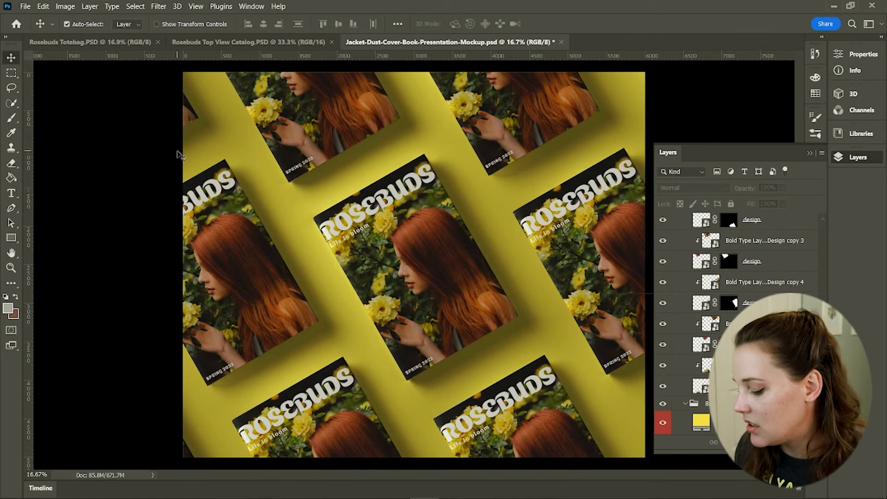
{"action": "key", "text": "ctrl"}
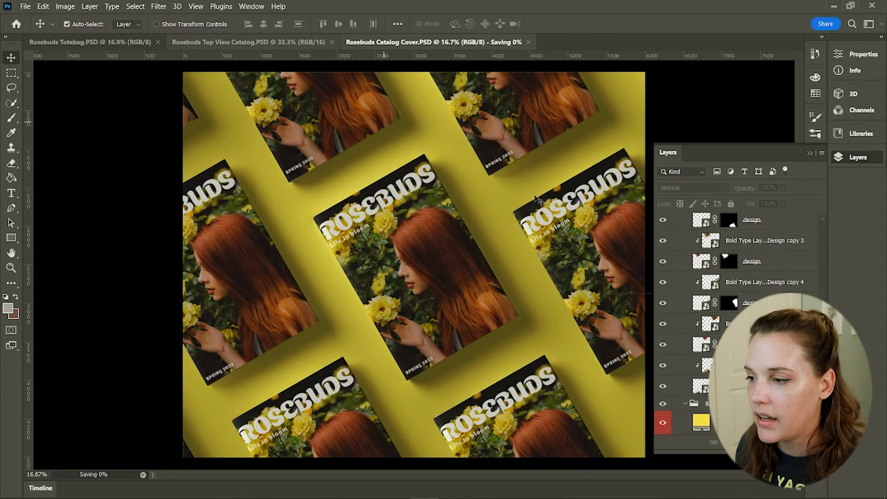
{"action": "left_click", "coordinate": [276, 43]}
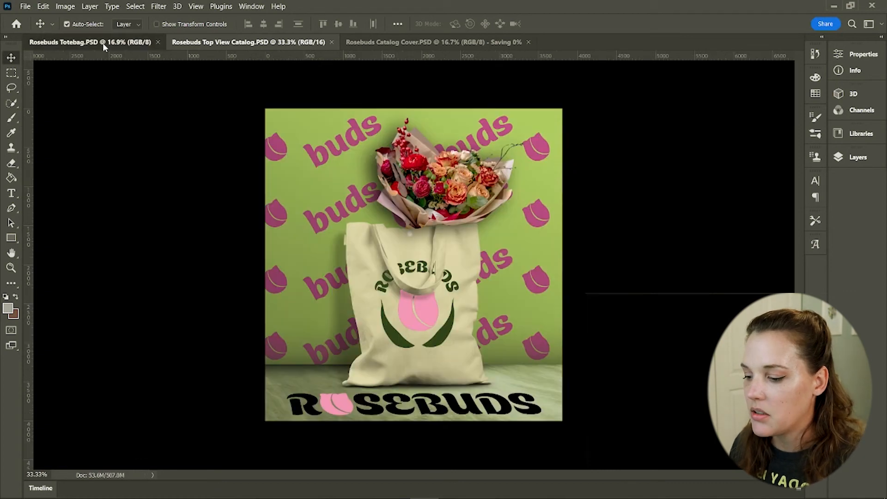
{"action": "left_click", "coordinate": [102, 42]}
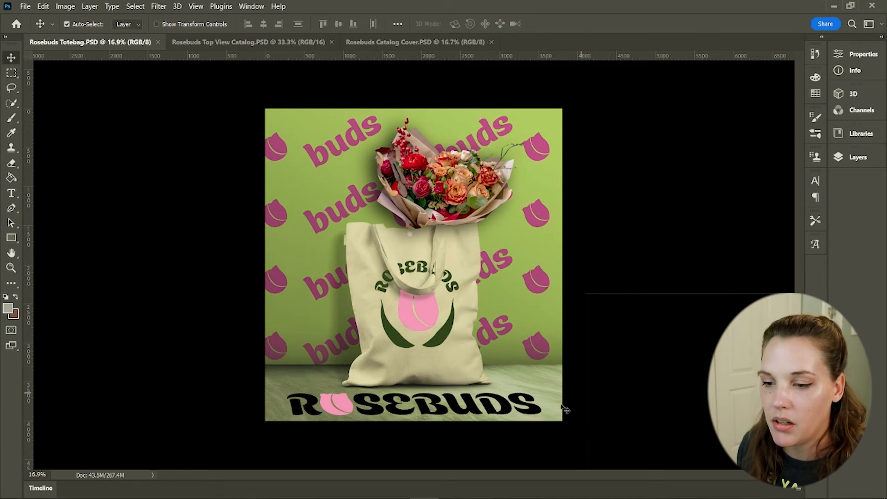
Hide the buds pattern layer and set the Change Background Color fill to yellow f4df54
{"action": "key", "text": "F7"}
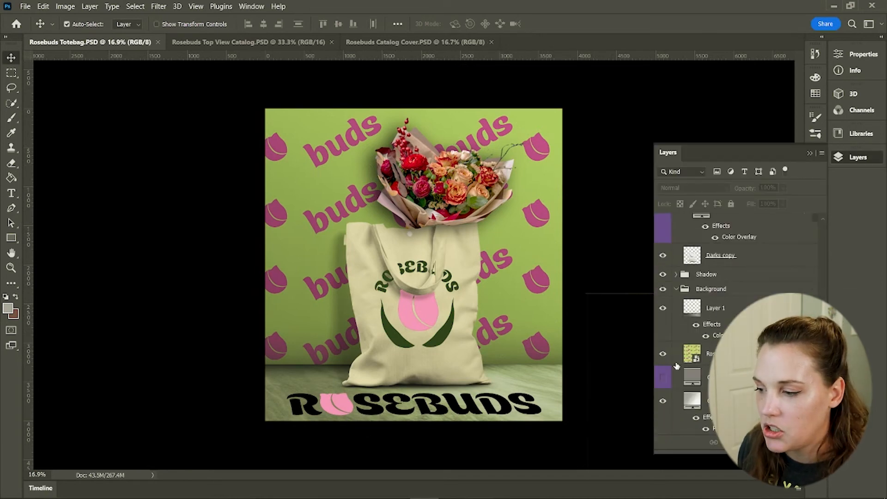
{"action": "left_click", "coordinate": [662, 354]}
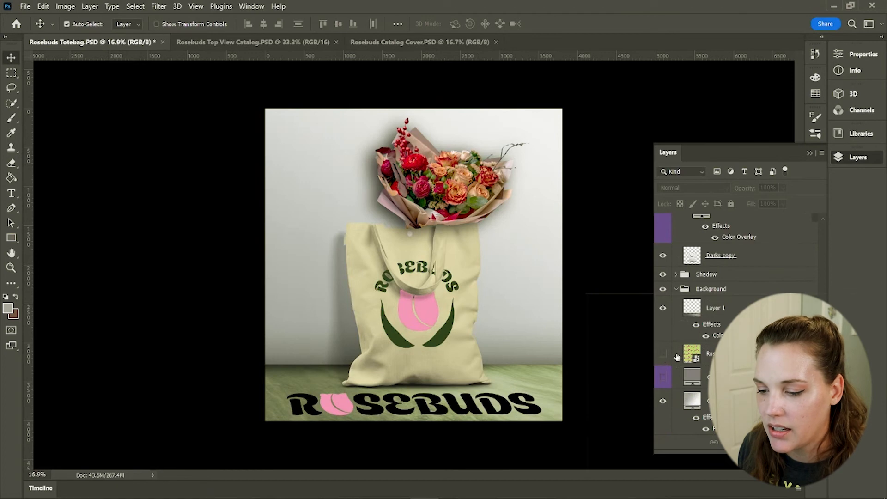
{"action": "double_click", "coordinate": [692, 376]}
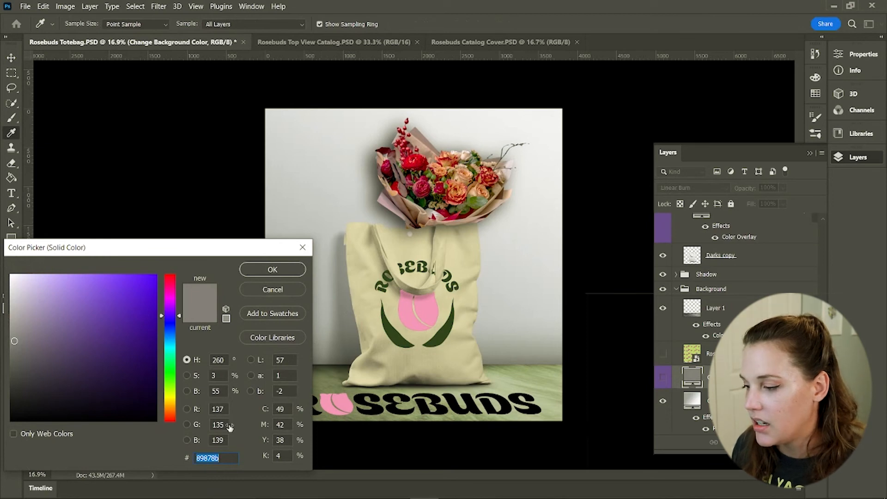
{"action": "type", "text": "f4df54"}
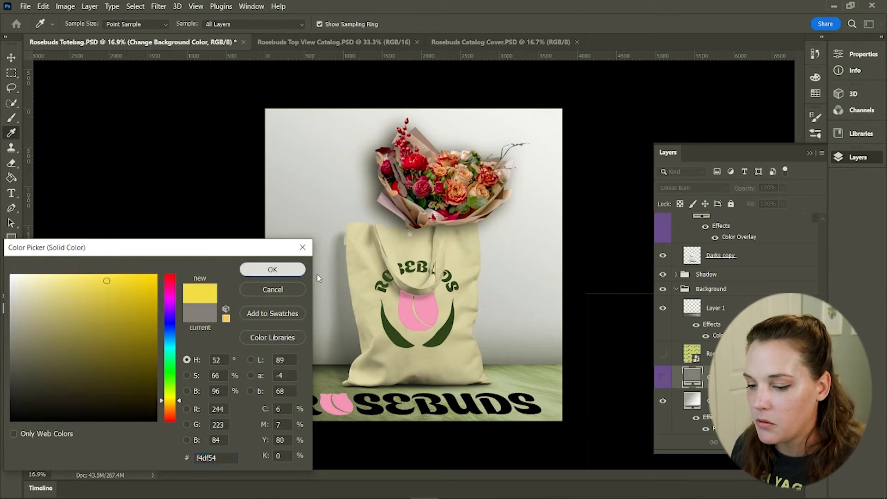
{"action": "left_click", "coordinate": [295, 271]}
{"action": "left_click", "coordinate": [663, 378]}
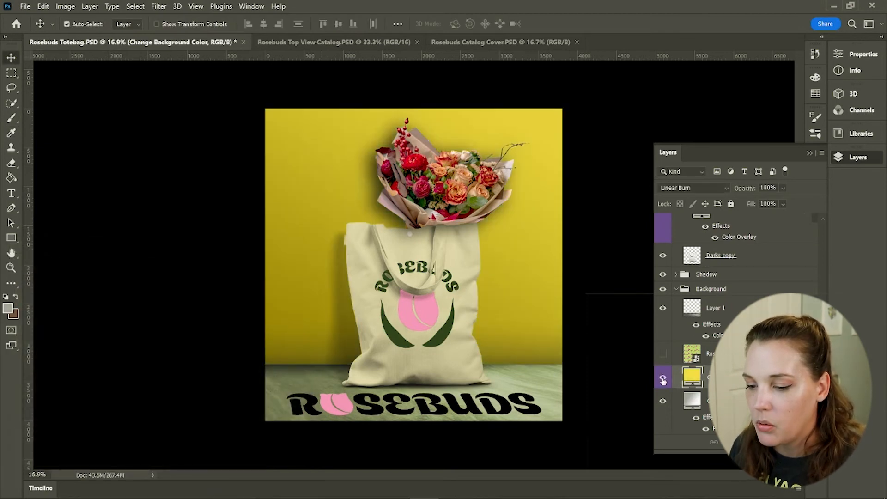
Change the background color fill to green 6a8e4d, sampling shades from the canvas and picker
{"action": "double_click", "coordinate": [691, 379]}
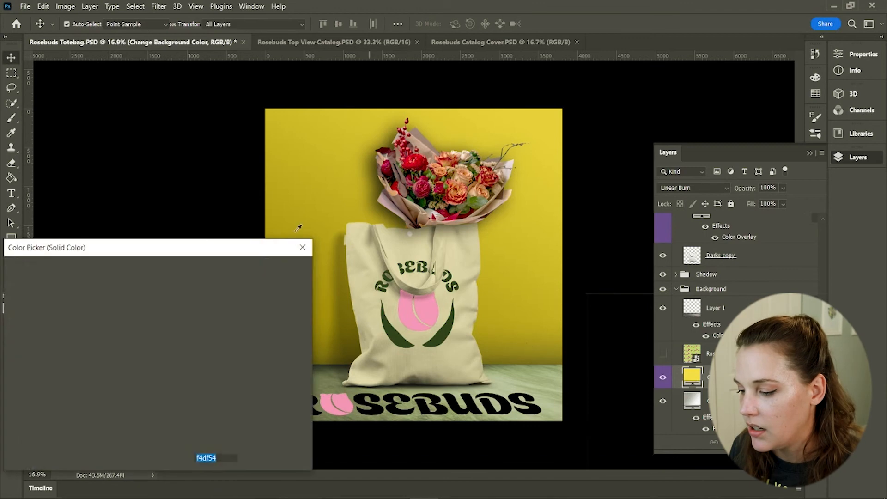
{"action": "left_click", "coordinate": [398, 337]}
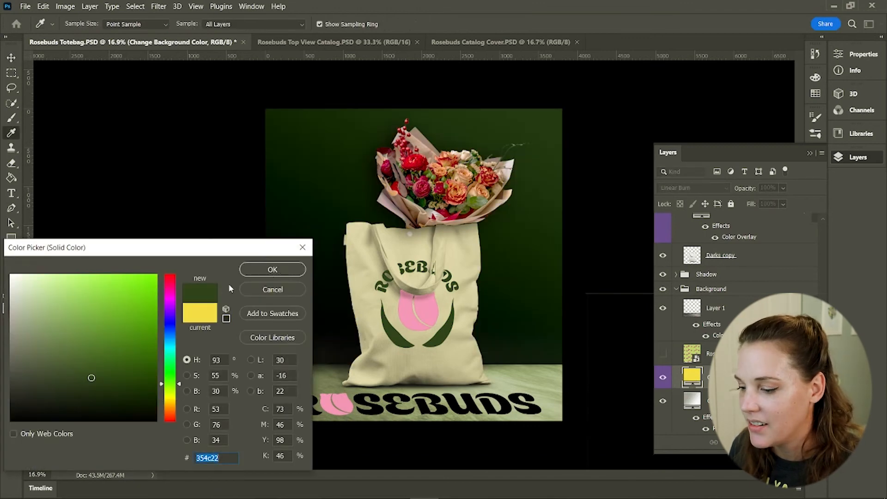
{"action": "left_click", "coordinate": [407, 315]}
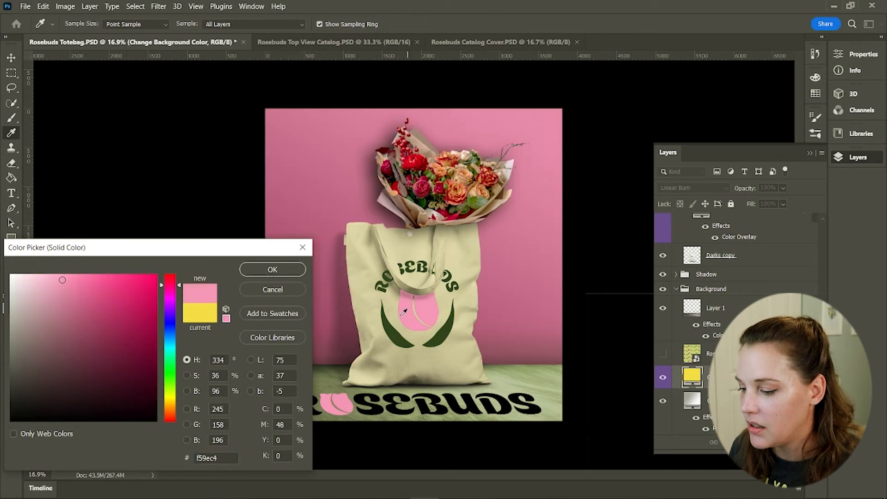
{"action": "left_click", "coordinate": [391, 327]}
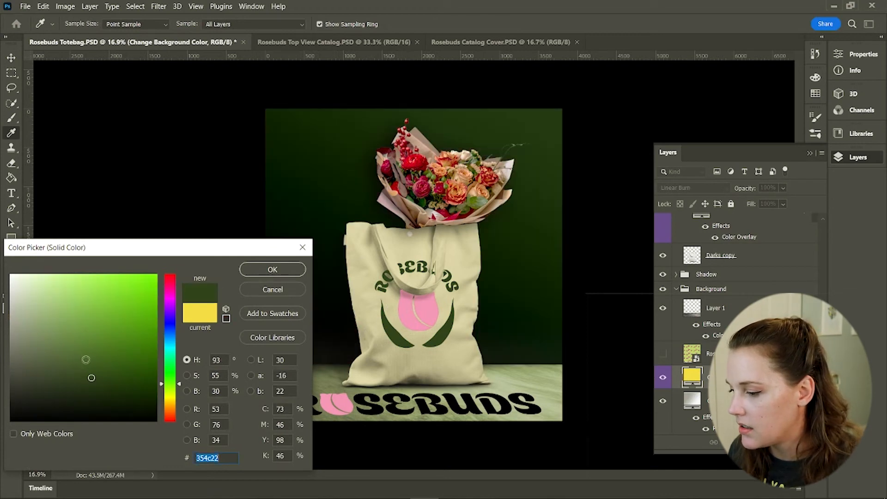
{"action": "left_click", "coordinate": [81, 349]}
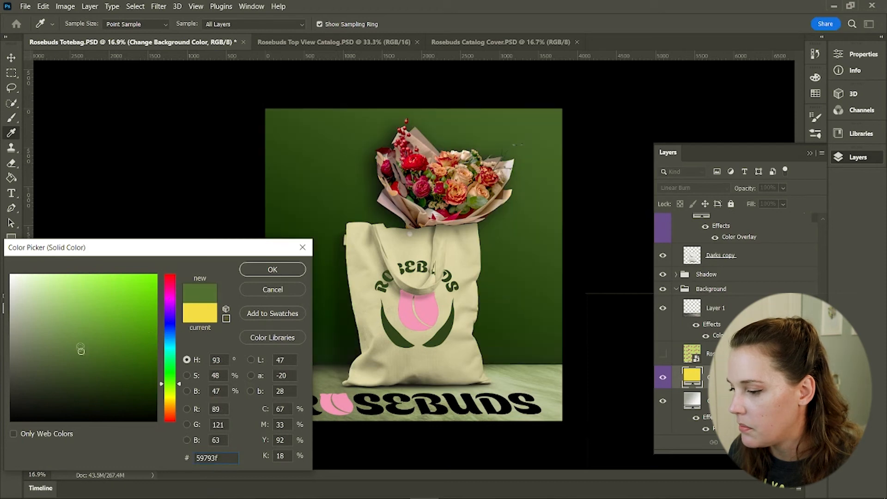
{"action": "left_click", "coordinate": [78, 339]}
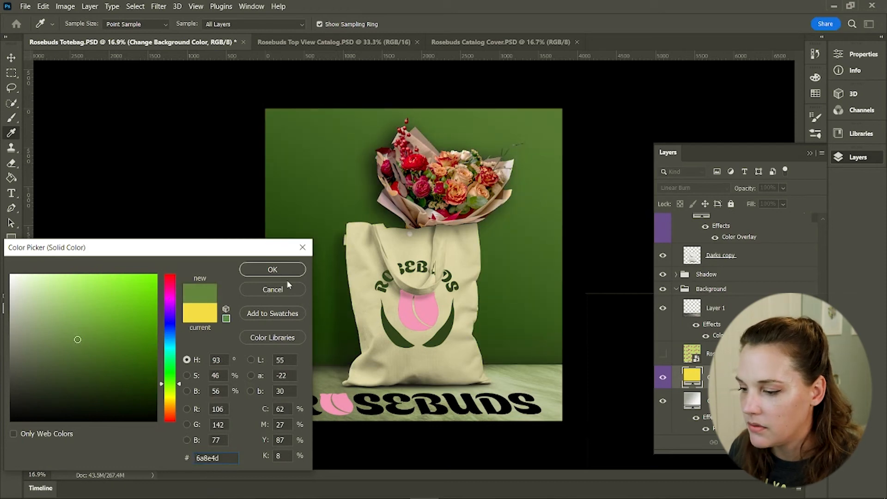
{"action": "left_click", "coordinate": [273, 269]}
Select the ROSEBUDS logo layer and sample the green background as the foreground color
{"action": "key", "text": "v"}
{"action": "scroll", "coordinate": [717, 335], "scroll_direction": "down", "scroll_amount": 10}
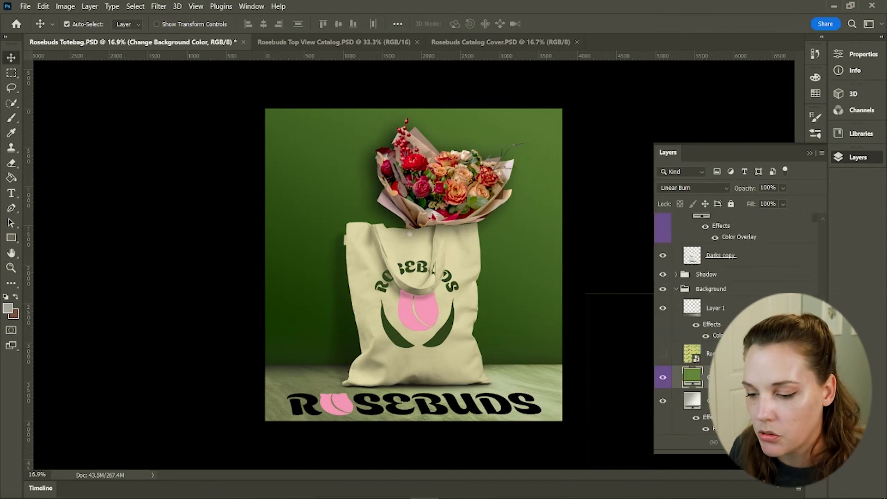
{"action": "scroll", "coordinate": [718, 335], "scroll_direction": "up", "scroll_amount": 5}
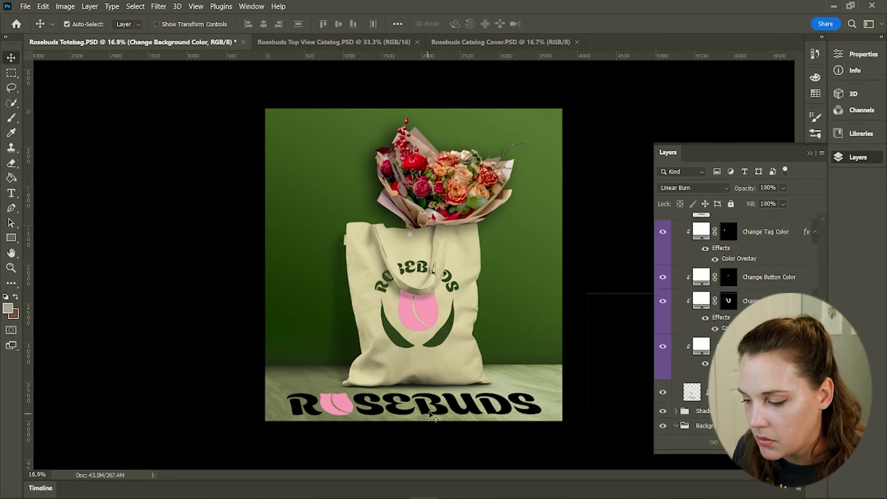
{"action": "left_click", "coordinate": [432, 414]}
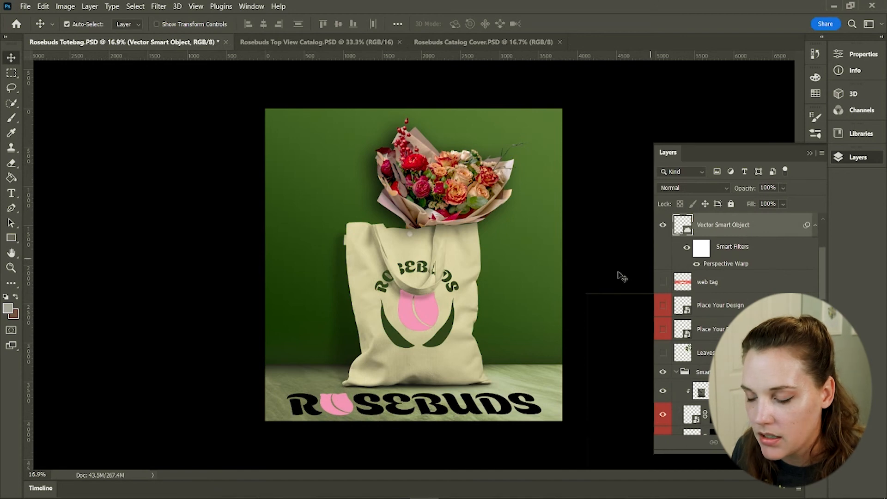
{"action": "key", "text": "i"}
{"action": "left_click", "coordinate": [332, 180]}
Add a Color Overlay to the ROSEBUDS logo layer using the green sampled from the background
{"action": "key", "text": "w"}
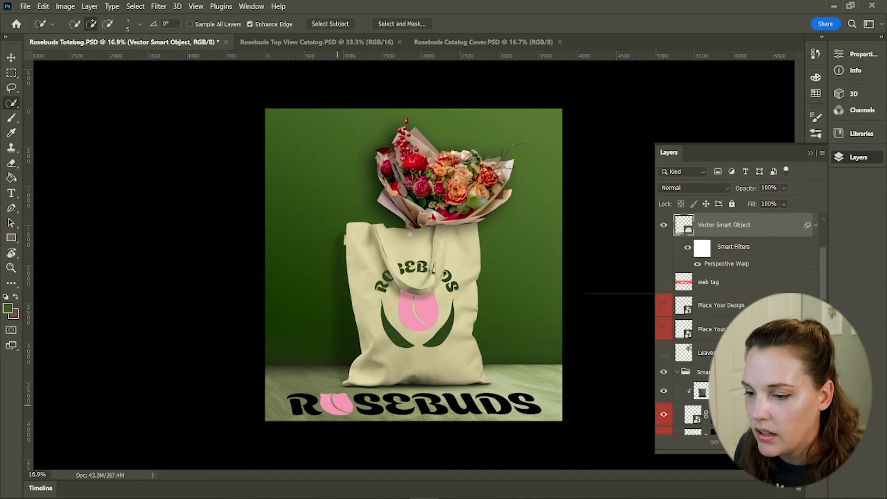
{"action": "left_click", "coordinate": [297, 408]}
{"action": "left_click", "coordinate": [327, 407], "text": "alt"}
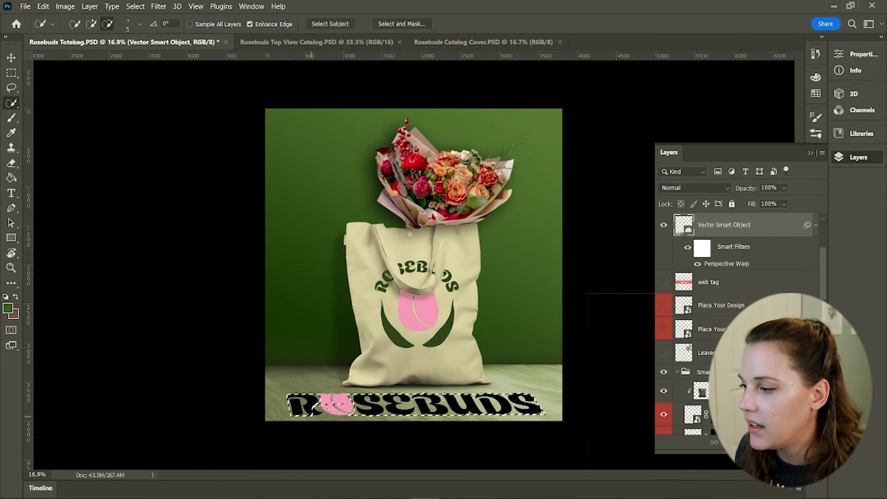
{"action": "left_click", "coordinate": [728, 442]}
{"action": "left_click", "coordinate": [750, 386]}
{"action": "left_click", "coordinate": [709, 74]}
{"action": "left_click", "coordinate": [316, 165]}
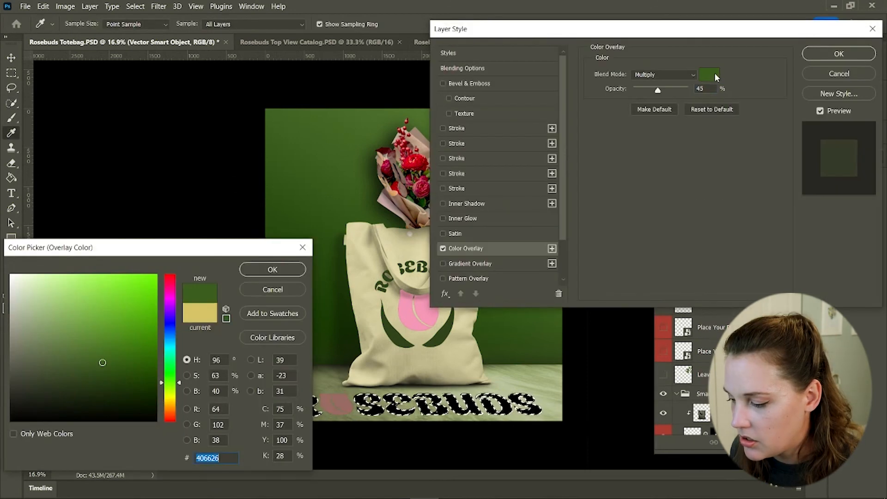
{"action": "key", "text": "Return"}
{"action": "left_click", "coordinate": [663, 75]}
{"action": "left_click", "coordinate": [655, 76]}
{"action": "left_click", "coordinate": [838, 54]}
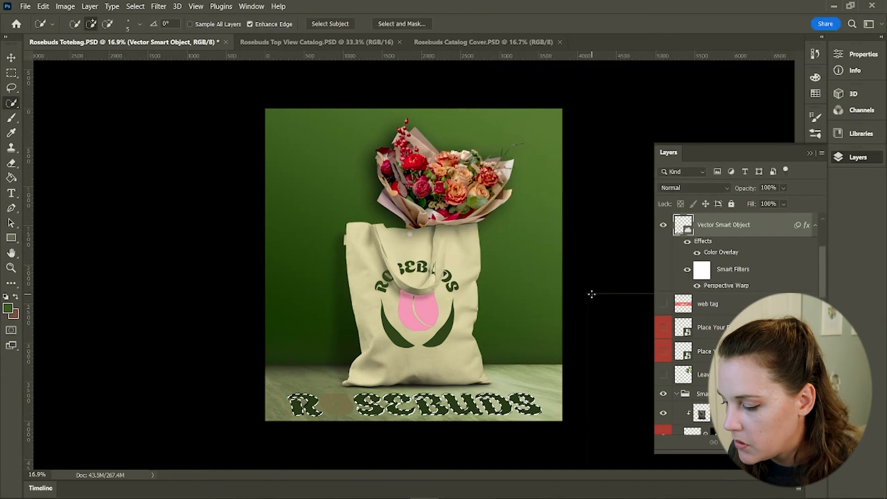
Duplicate the ROSEBUDS logo layer
{"action": "left_click", "coordinate": [697, 252]}
{"action": "key", "text": "g"}
{"action": "key", "text": "ctrl+j"}
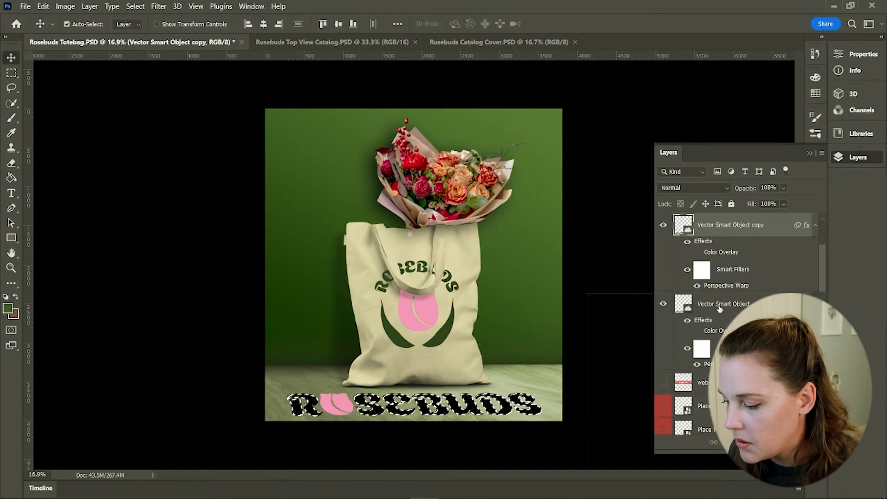
Hide the copy's Color Overlay, select around the pink rose letter, and try deleting the selection
{"action": "left_click", "coordinate": [697, 252]}
{"action": "key", "text": "w"}
{"action": "key", "text": "ctrl+d"}
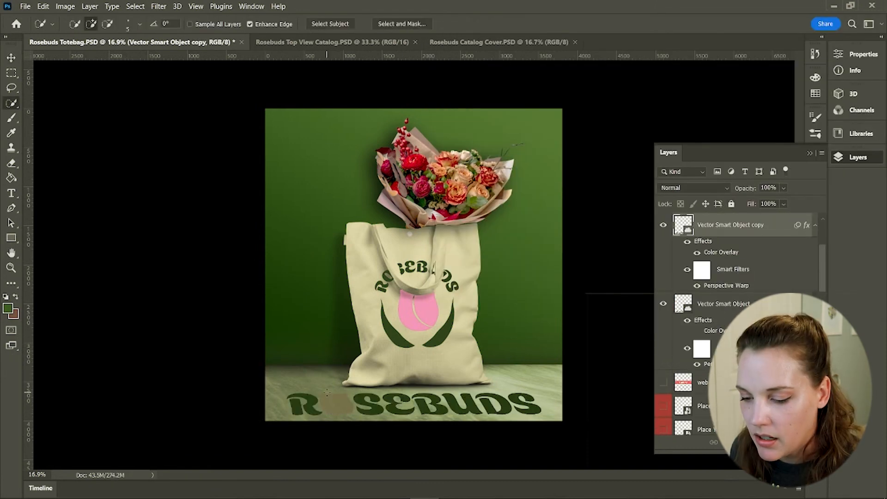
{"action": "left_click_drag", "start_coordinate": [327, 393], "coordinate": [350, 411]}
{"action": "key", "text": "v"}
{"action": "left_click", "coordinate": [365, 390]}
{"action": "left_click", "coordinate": [397, 396]}
{"action": "key", "text": "Delete"}
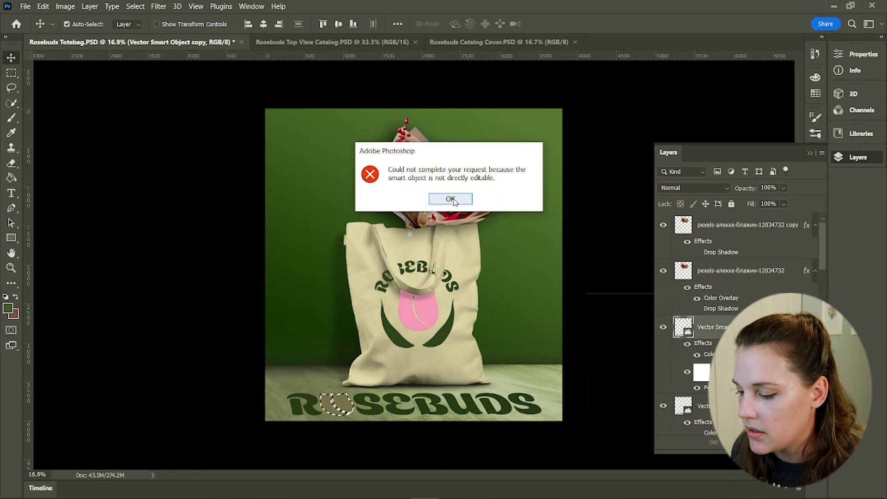
{"action": "left_click", "coordinate": [453, 199]}
Rasterize the copy layer, delete the selected area so only the pink rose remains, and deselect
{"action": "right_click", "coordinate": [776, 327]}
{"action": "left_click", "coordinate": [677, 268]}
{"action": "key", "text": "Delete"}
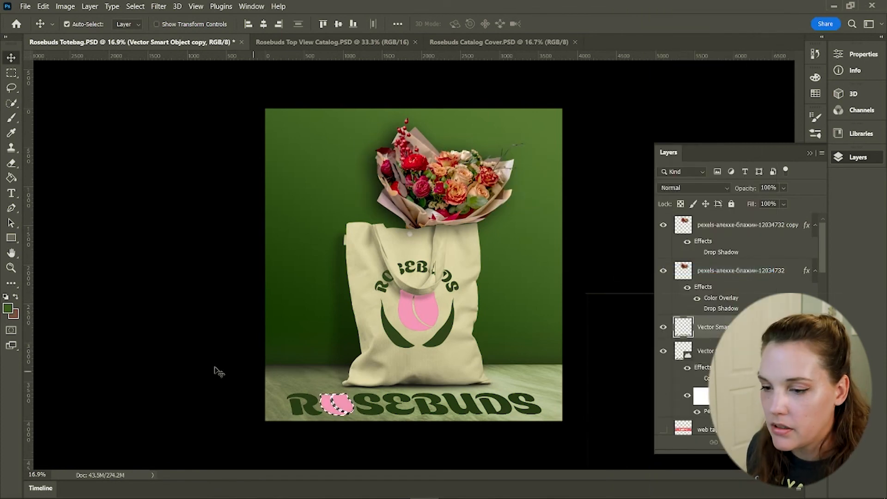
{"action": "key", "text": "ctrl+d"}
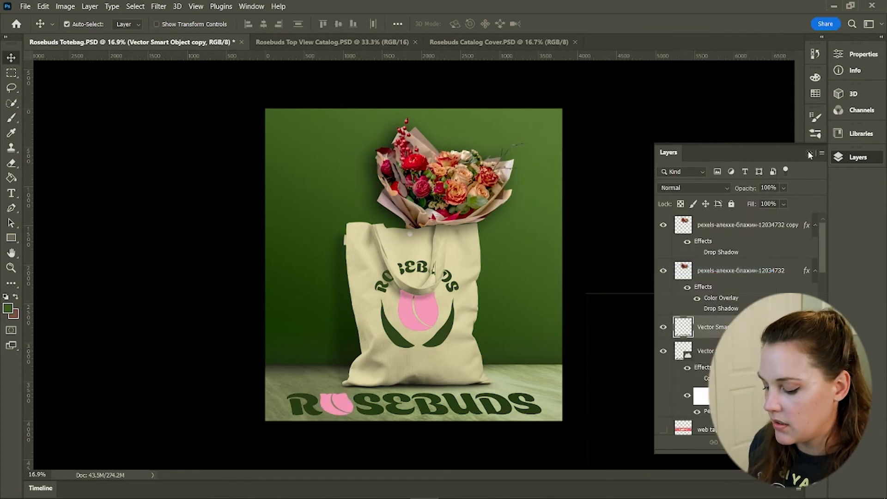
Collapse the Layers panel and save the tote bag document
{"action": "left_click", "coordinate": [809, 154]}
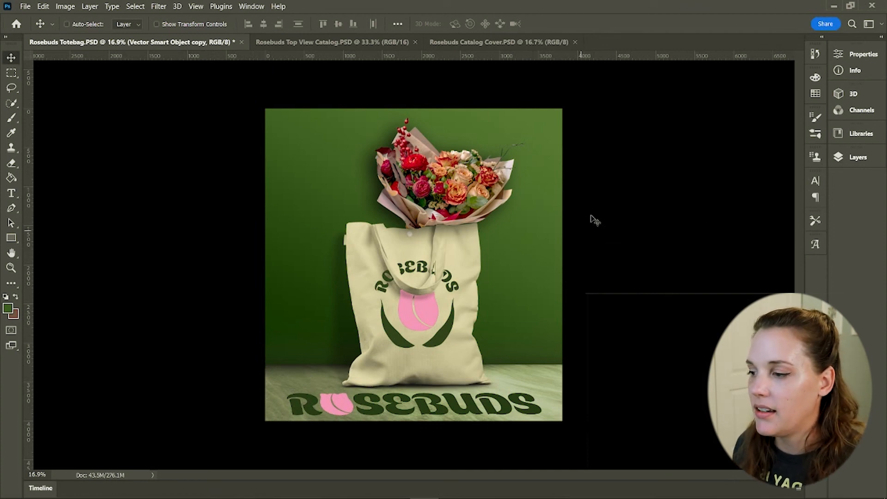
{"action": "key", "text": "ctrl+s"}
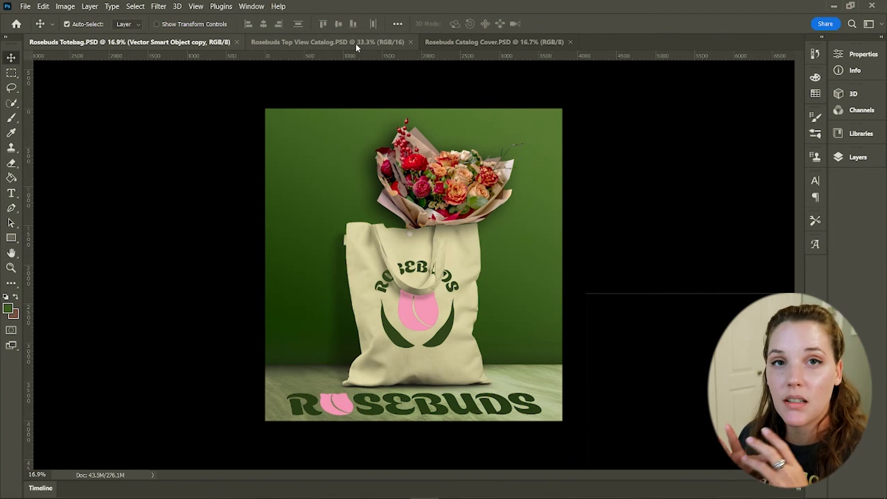
Switch to the Rosebuds Top View Catalog document and save it
{"action": "left_click", "coordinate": [306, 43]}
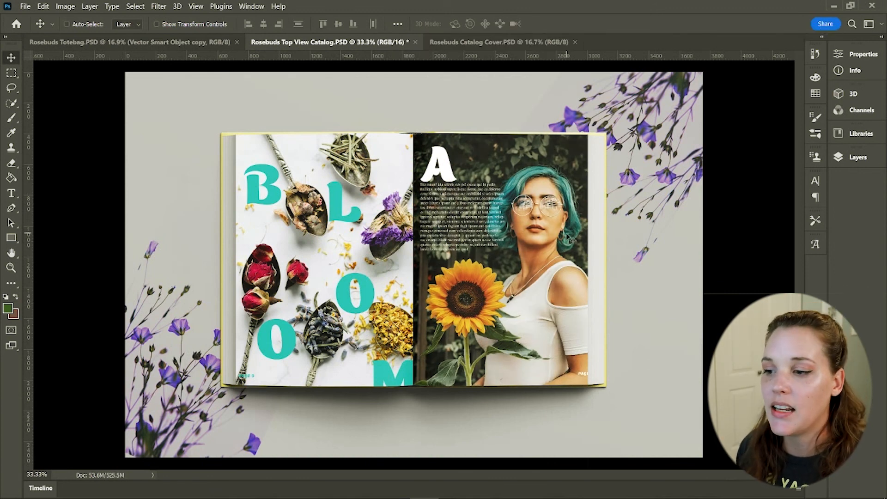
{"action": "key", "text": "ctrl+s"}
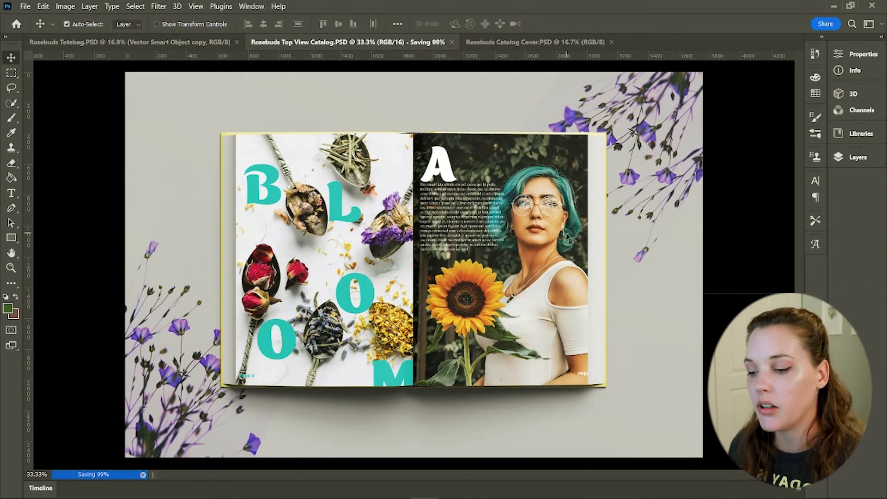
Switch between the Rosebuds Catalog Cover and tote bag documents to compare the mockups
{"action": "left_click", "coordinate": [443, 42]}
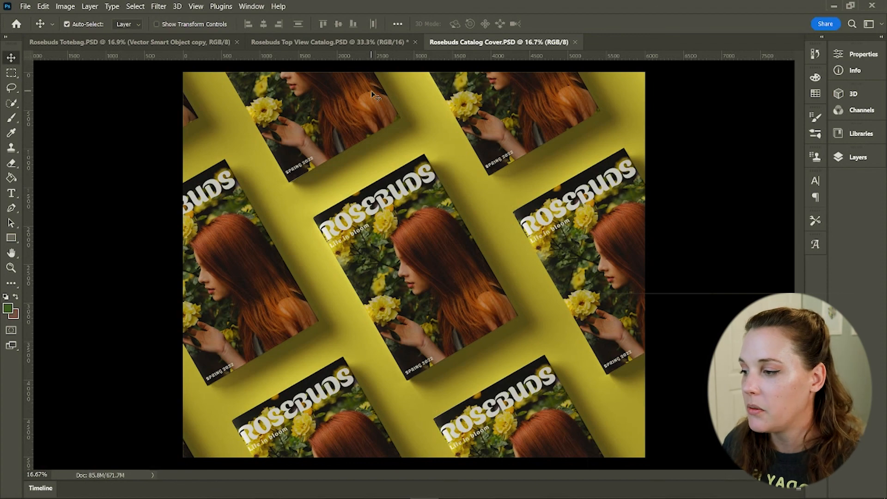
{"action": "left_click", "coordinate": [117, 43]}
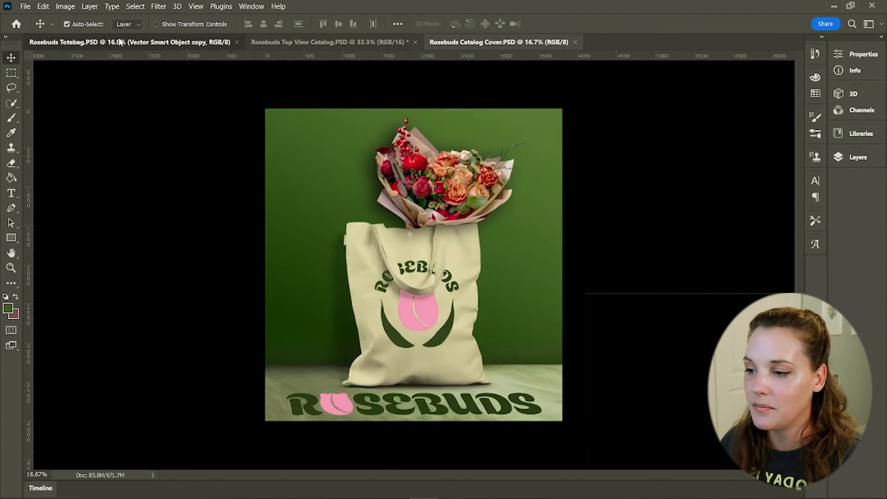
{"action": "left_click", "coordinate": [506, 44]}
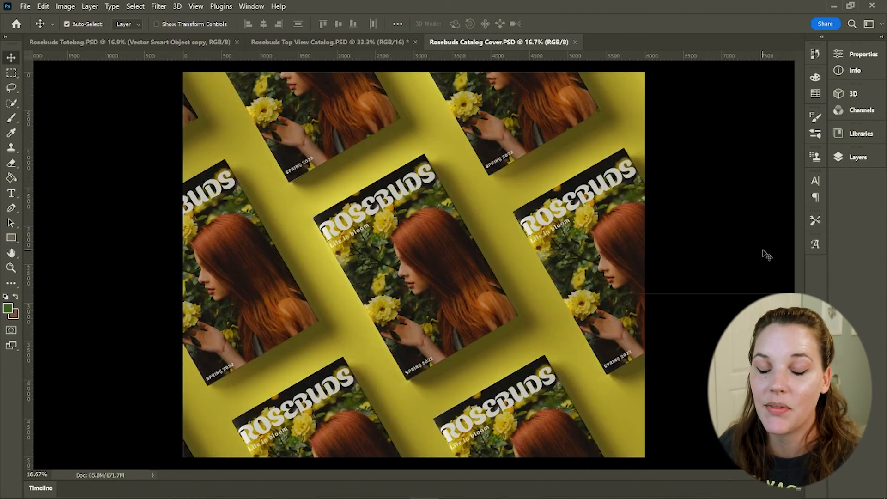